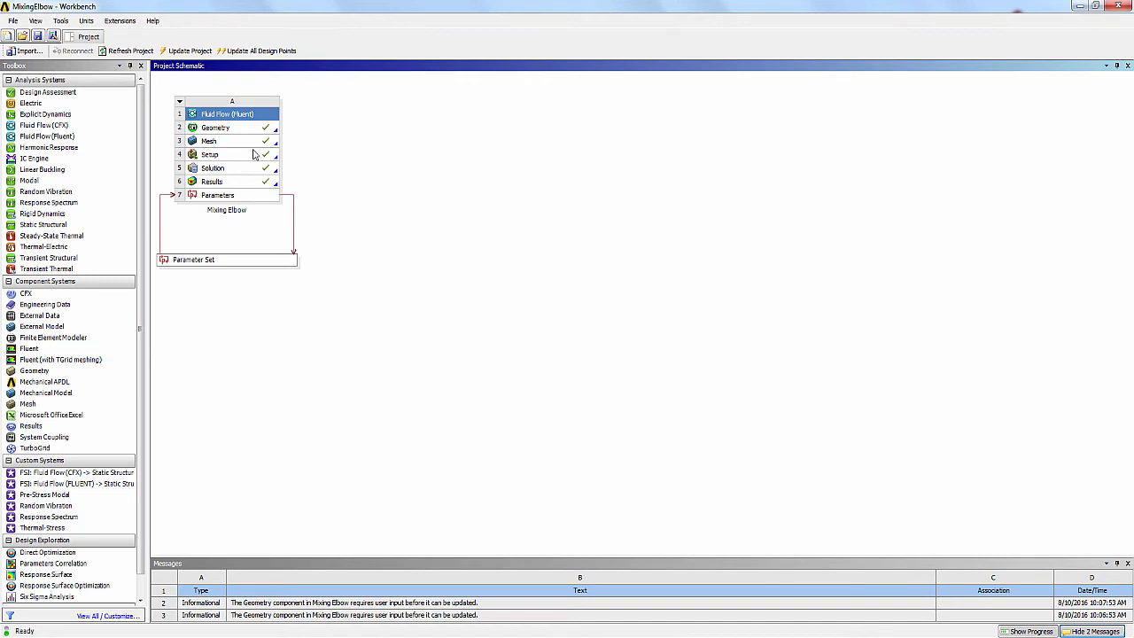
Step: Open the elbow geometry in DesignModeler and mark the torus's inner and outer radii as design parameters
double_click(231, 129)
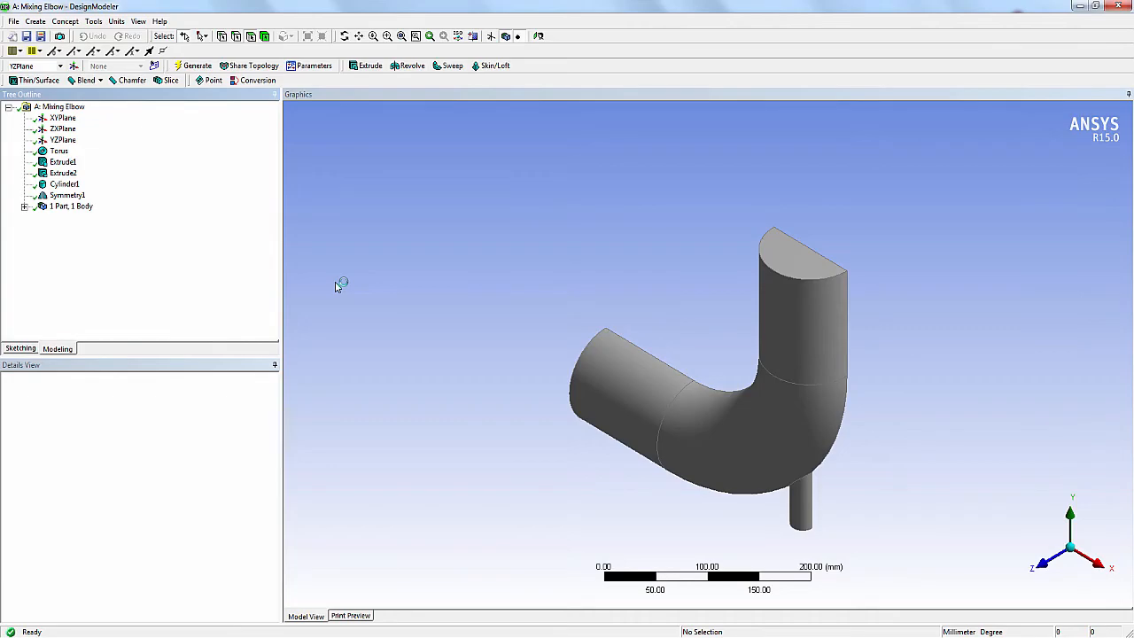
left_click(60, 152)
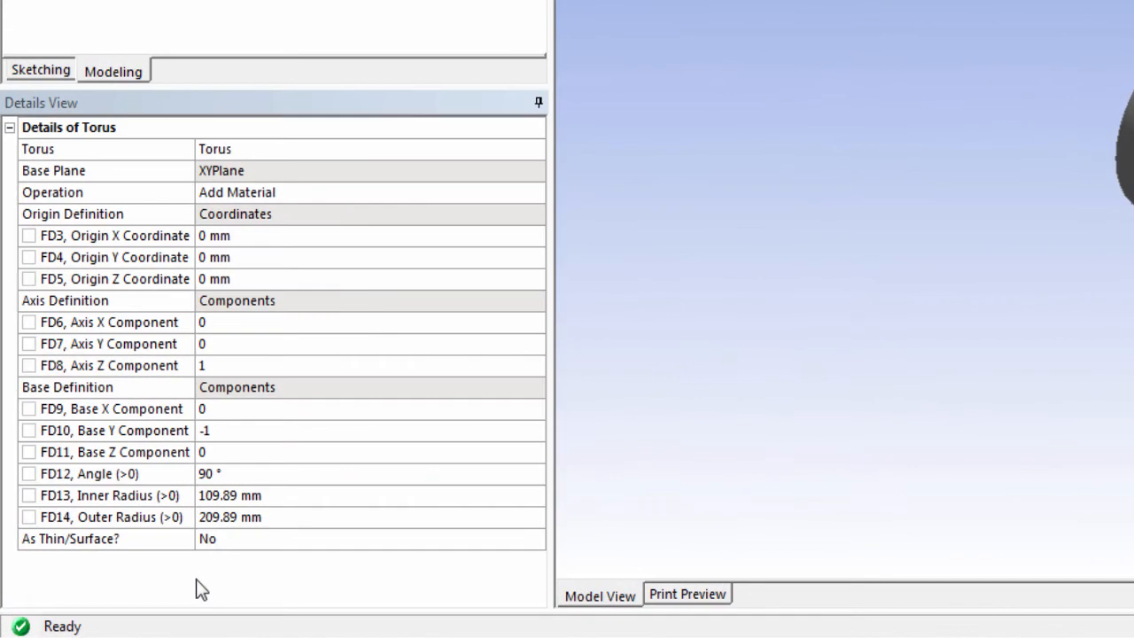
left_click(31, 497)
left_click(29, 520)
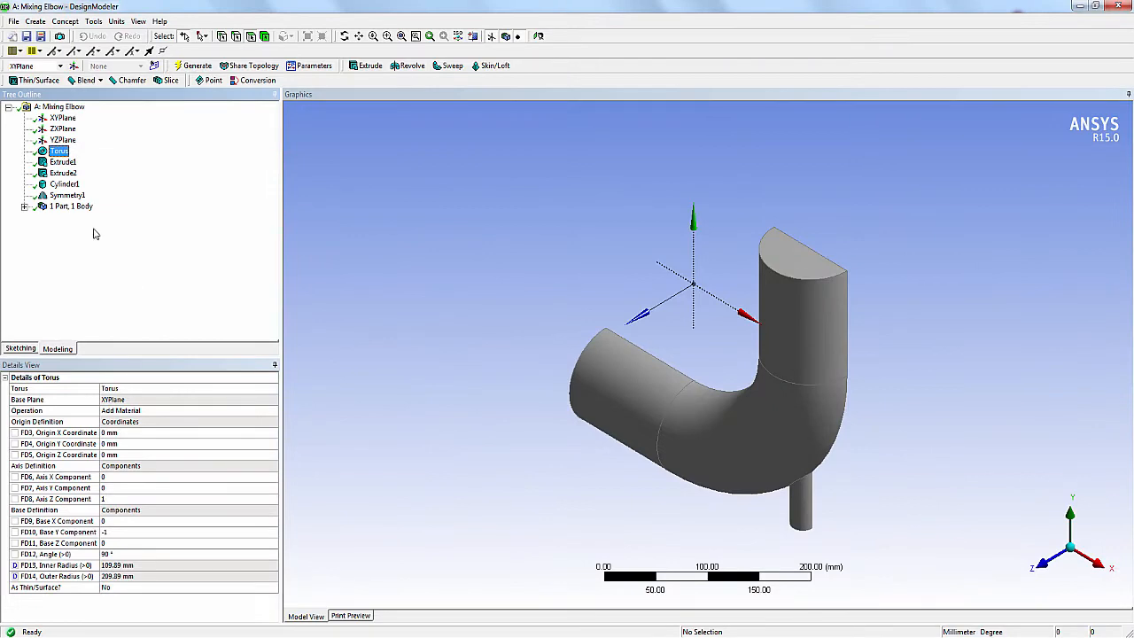
Step: Mark Cylinder1's origin X and Y coordinates and its axis X and Y components as design parameters
left_click(63, 183)
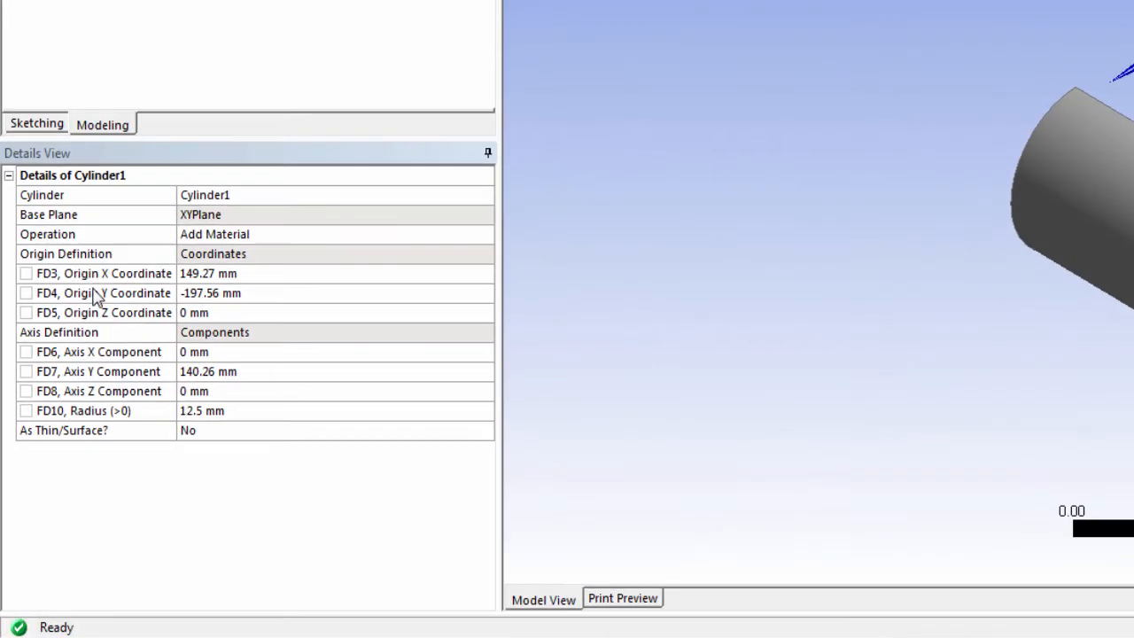
left_click(26, 274)
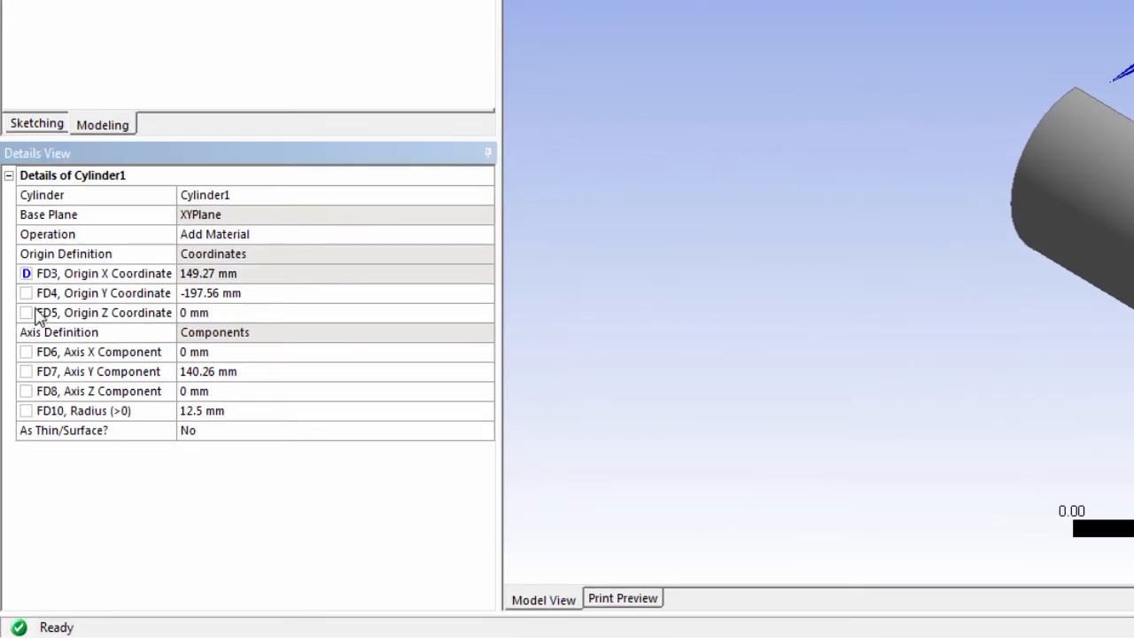
left_click(25, 293)
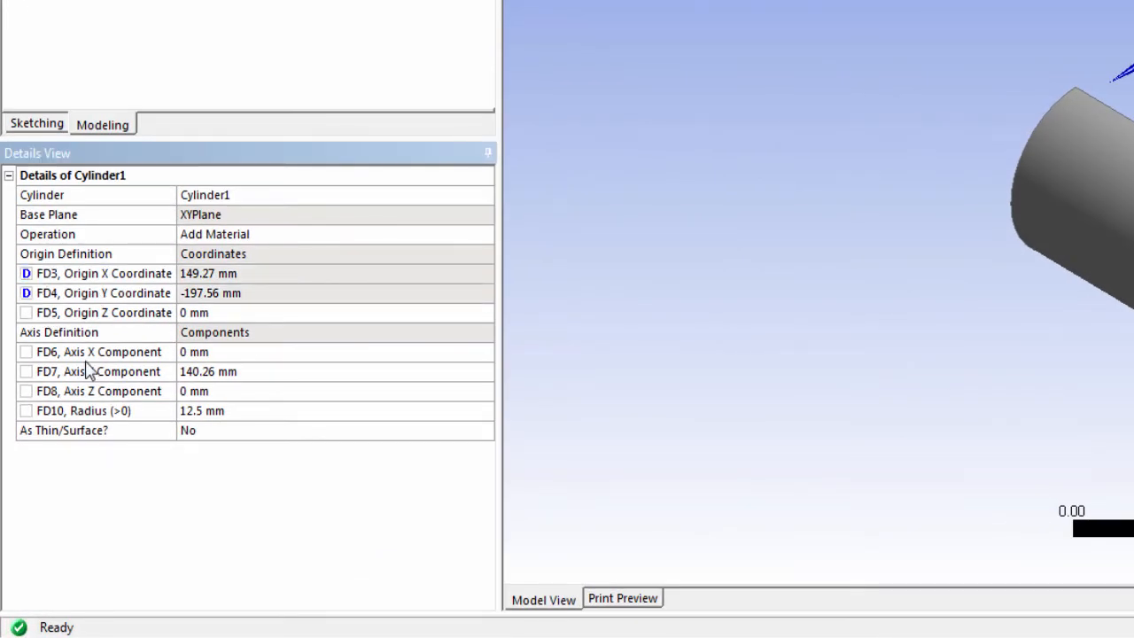
left_click(25, 352)
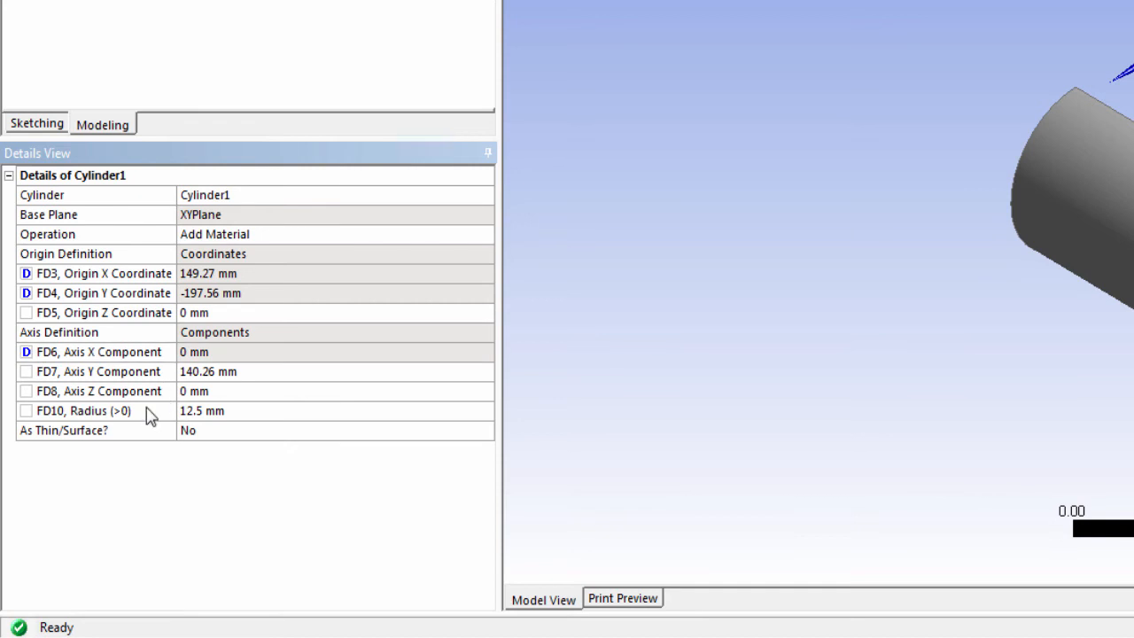
left_click(25, 372)
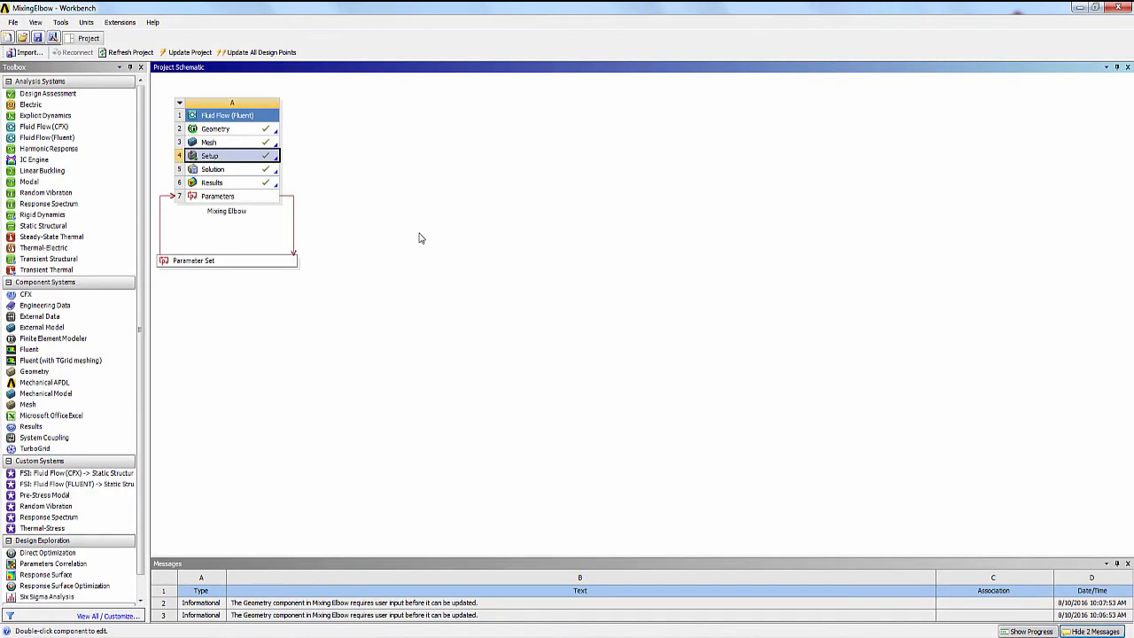
Step: Open the Fluent setup and start a new surface-integral output parameter from the boundary condition parameters
double_click(229, 164)
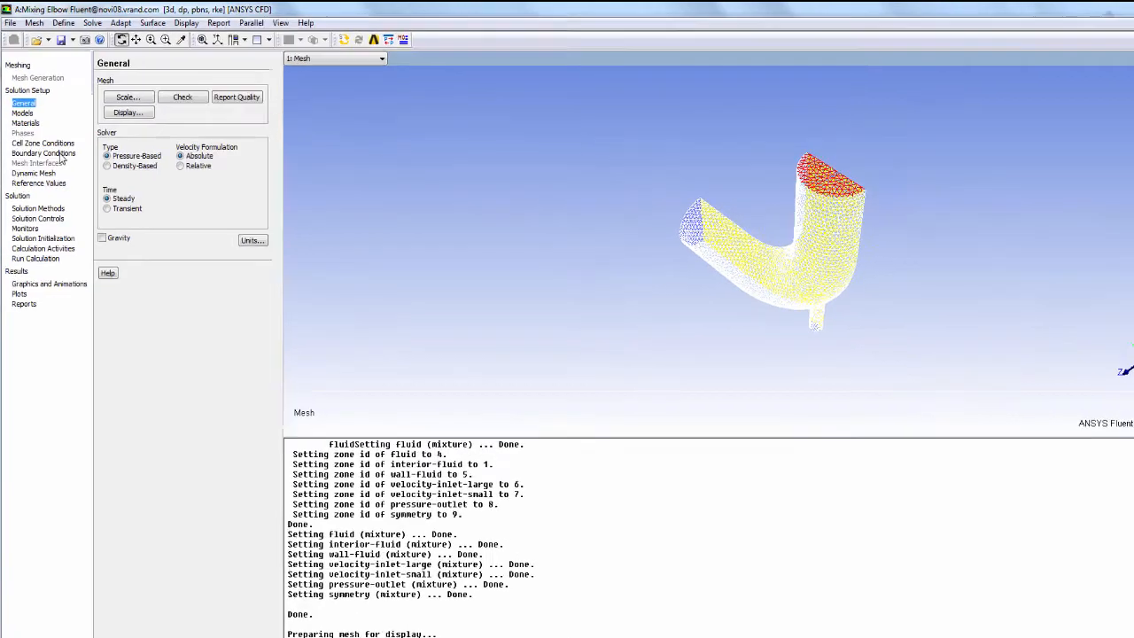
left_click(61, 154)
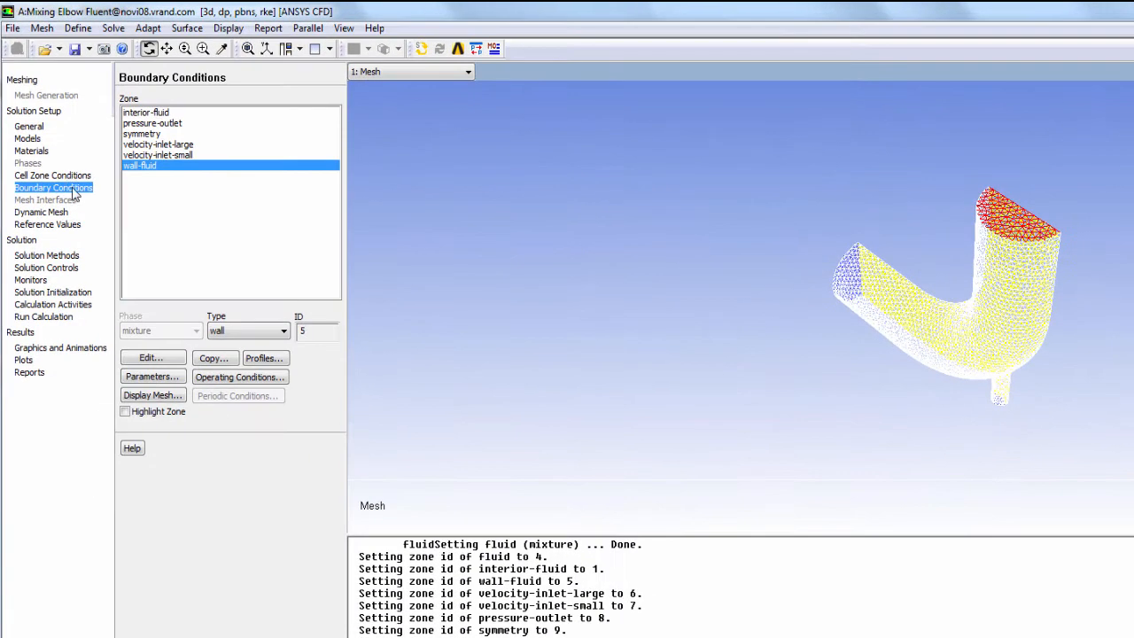
left_click(153, 378)
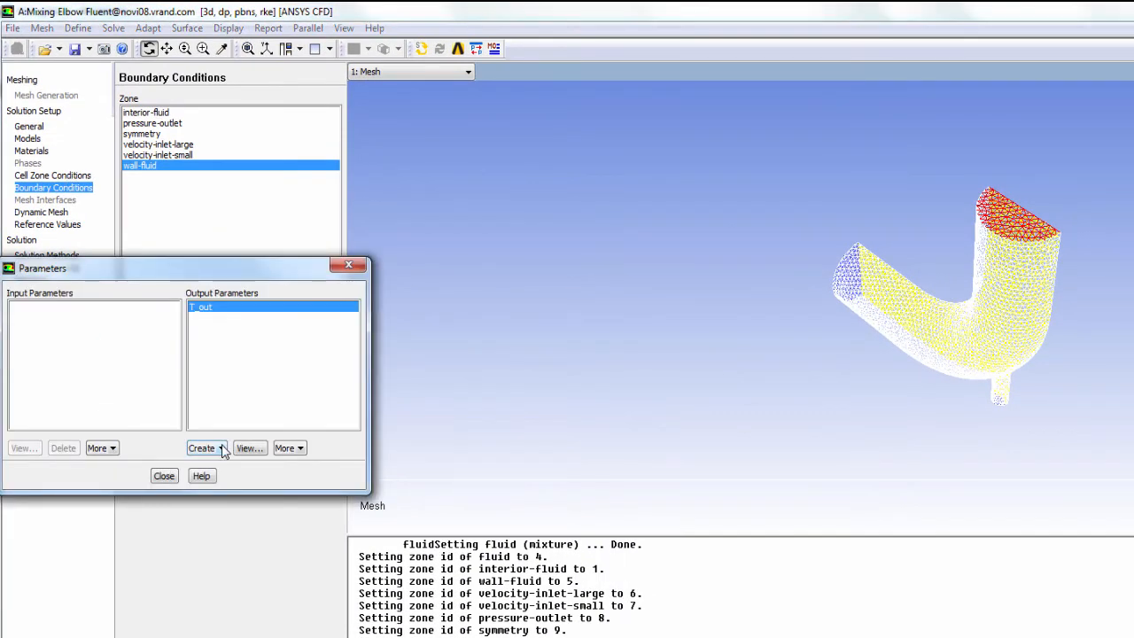
left_click(221, 448)
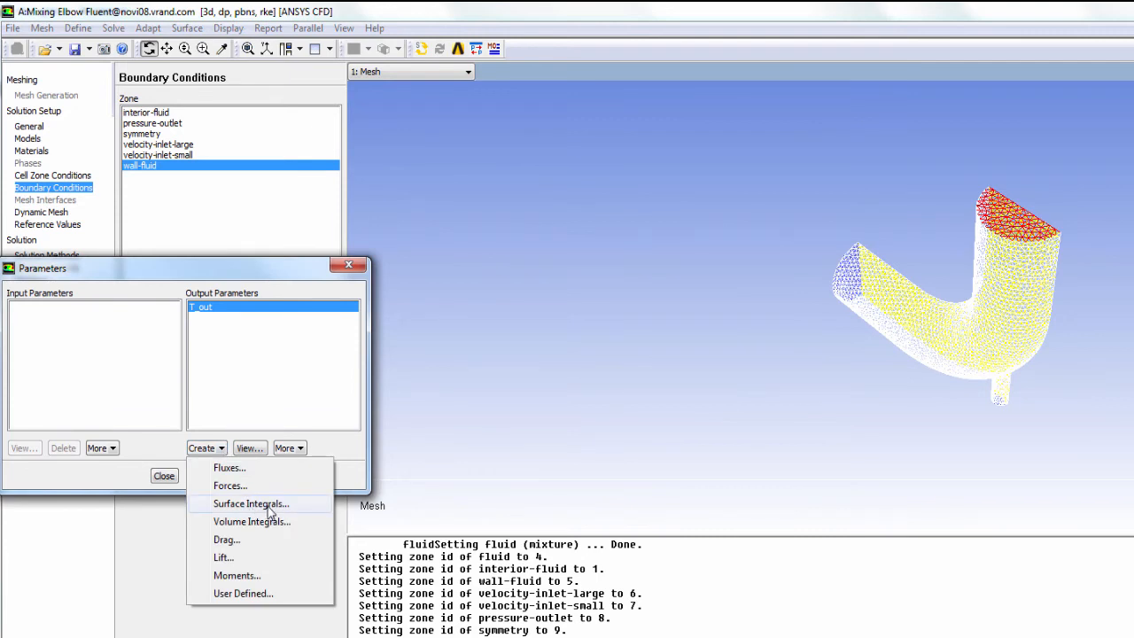
left_click(251, 504)
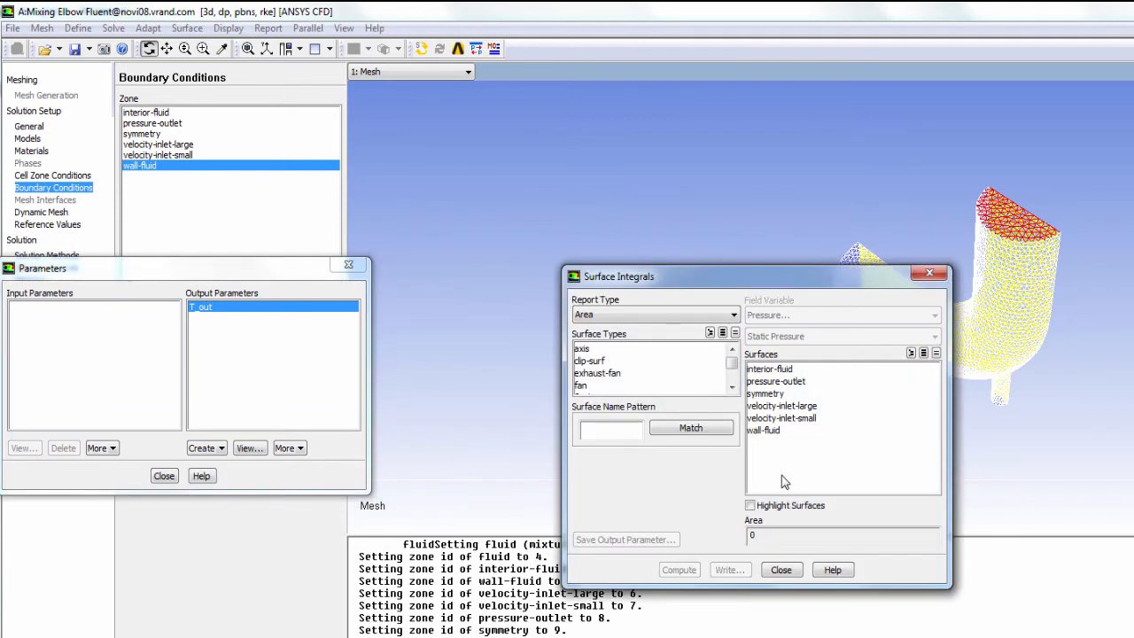
Step: Define a facet average of static temperature on pressure-outlet, start saving it as a new output parameter, and cancel
left_click(729, 316)
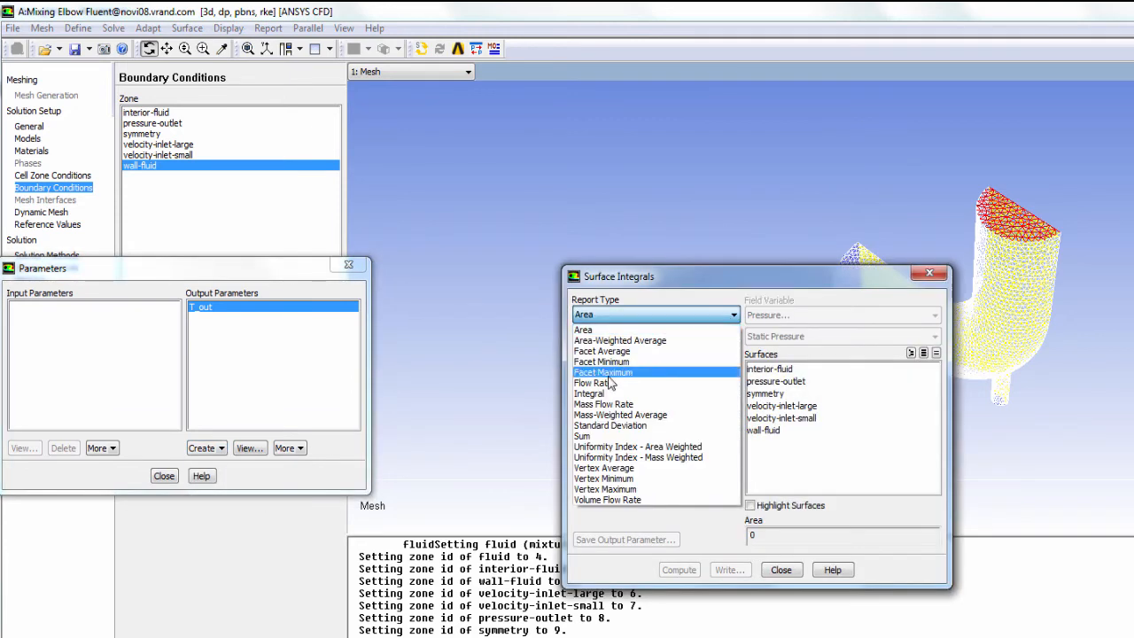
left_click(632, 353)
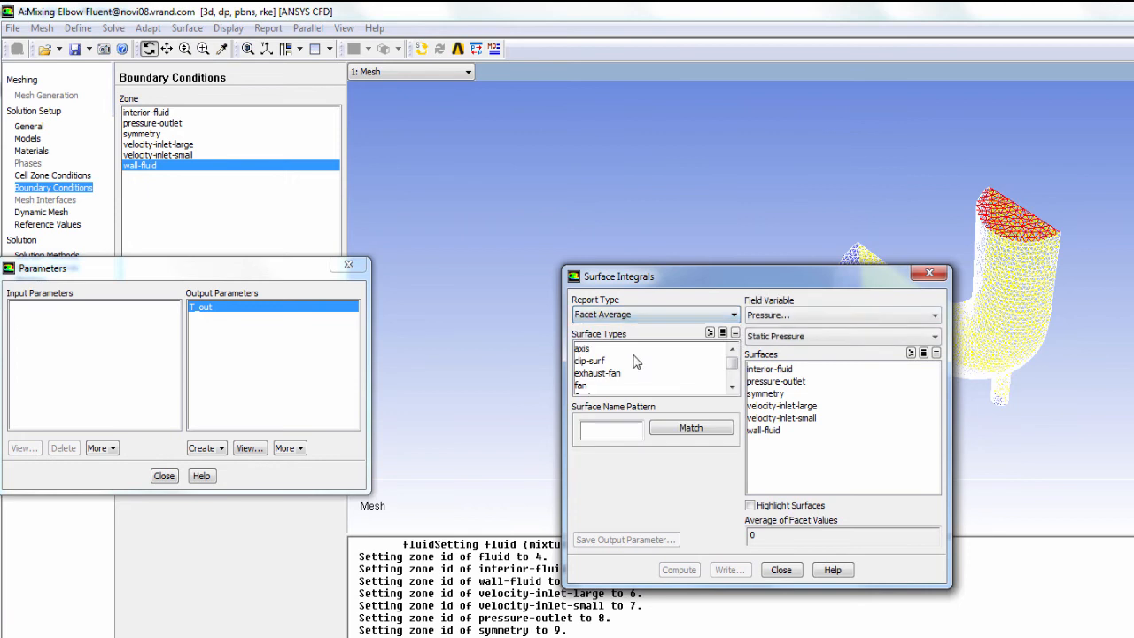
left_click(935, 317)
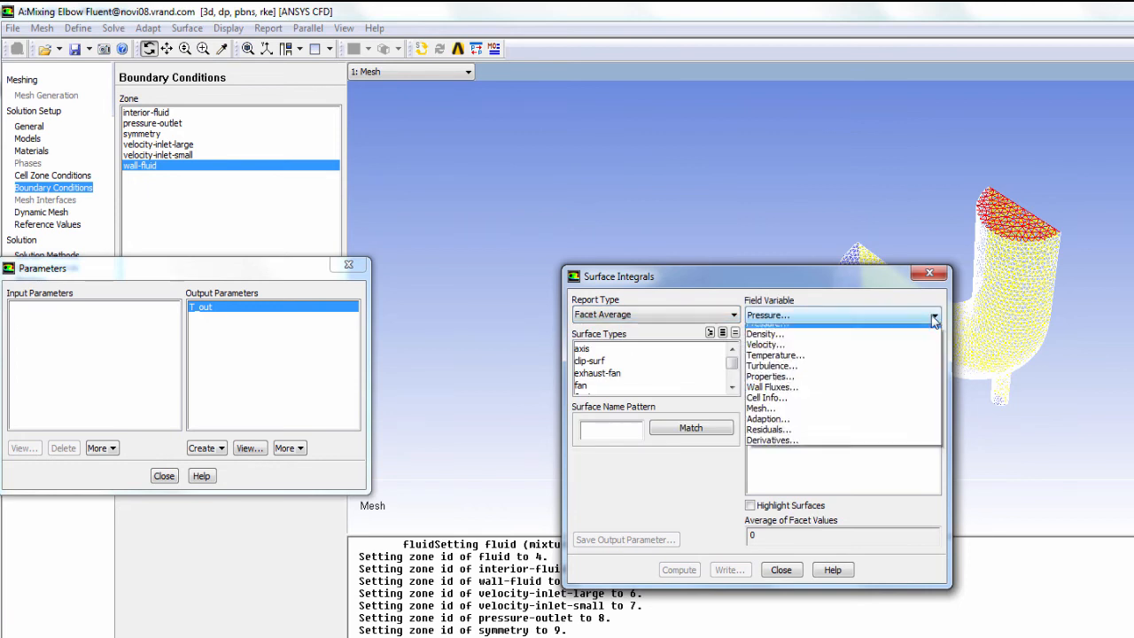
left_click(833, 359)
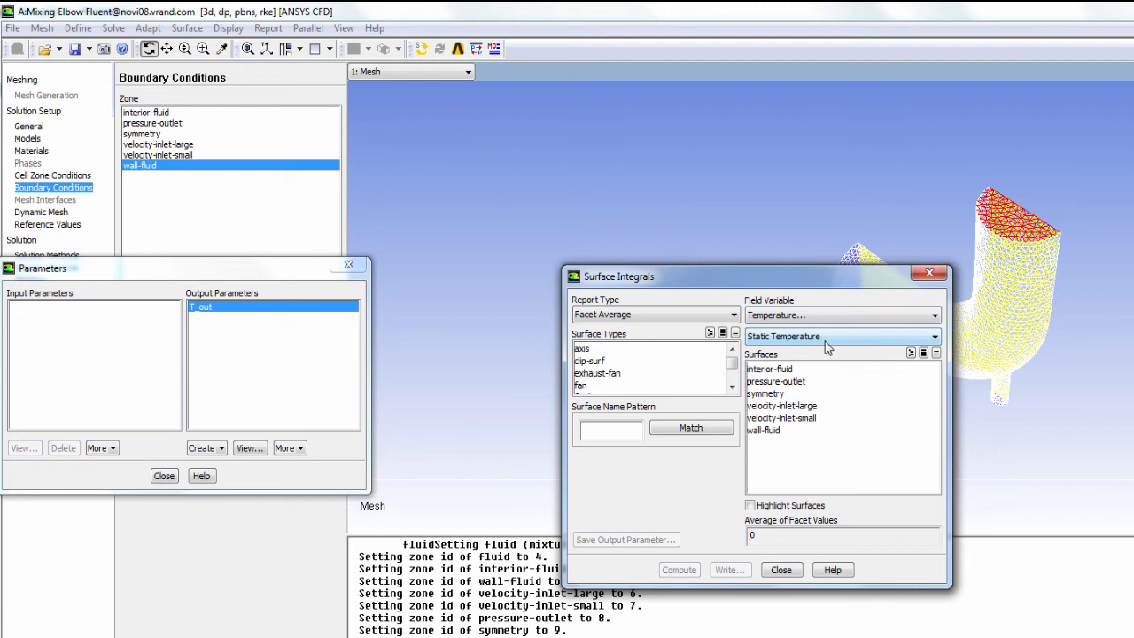
left_click(799, 385)
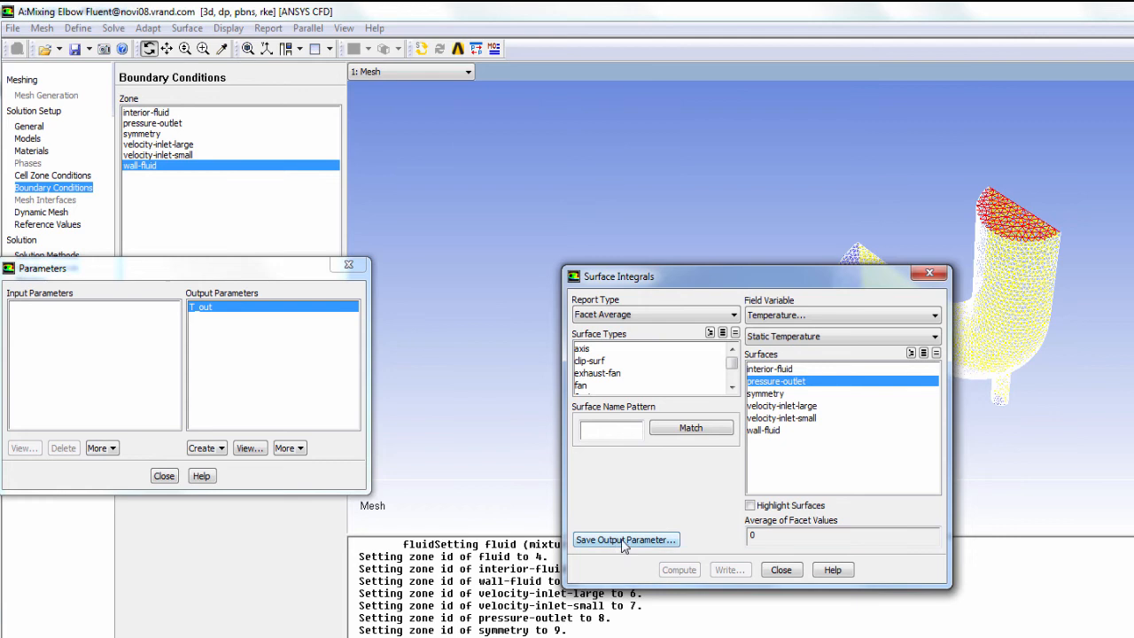
left_click(639, 541)
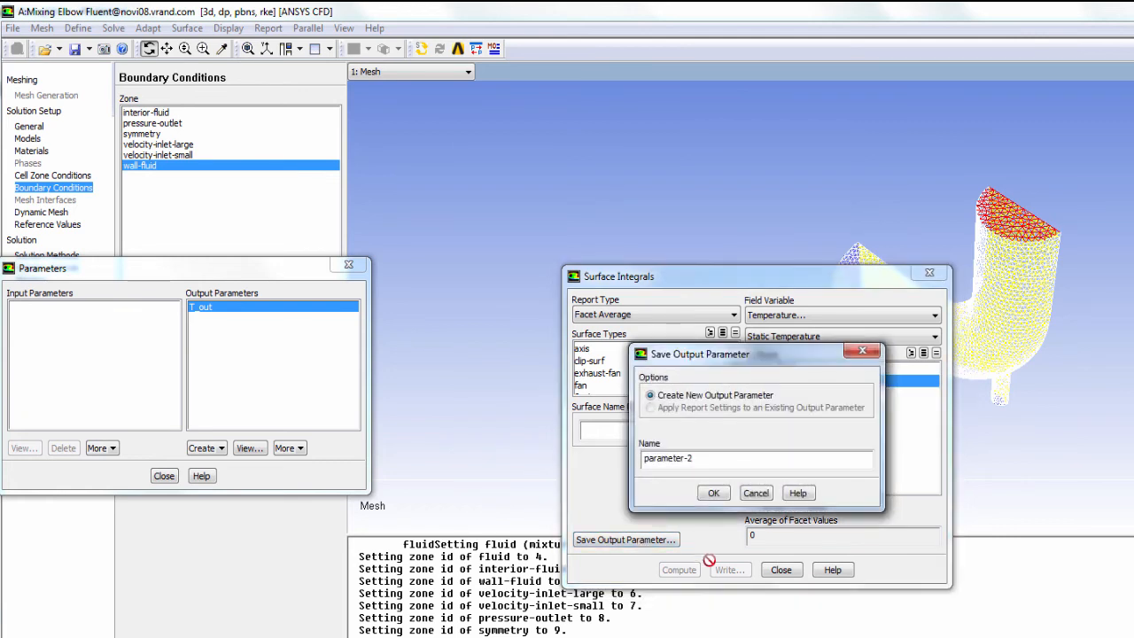
left_click(758, 494)
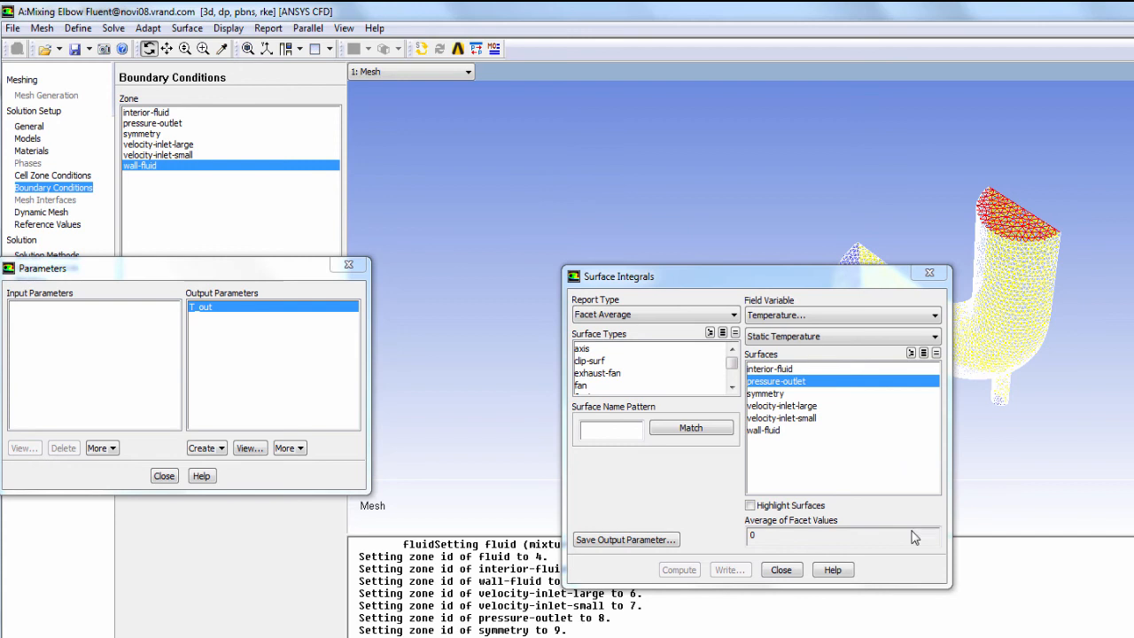
left_click(784, 571)
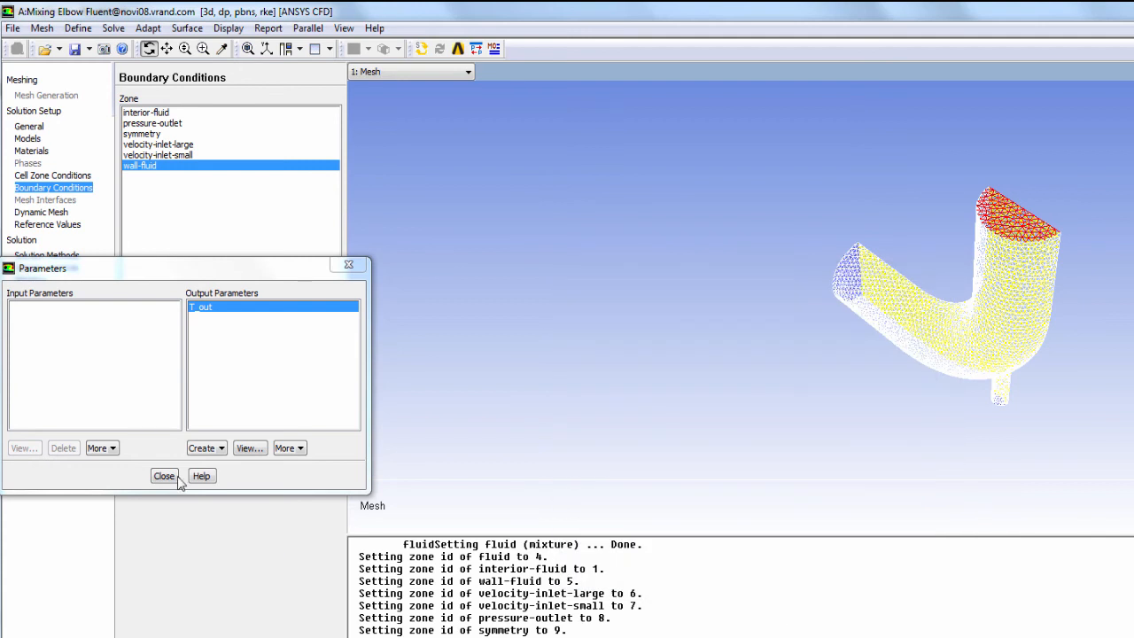
left_click(167, 477)
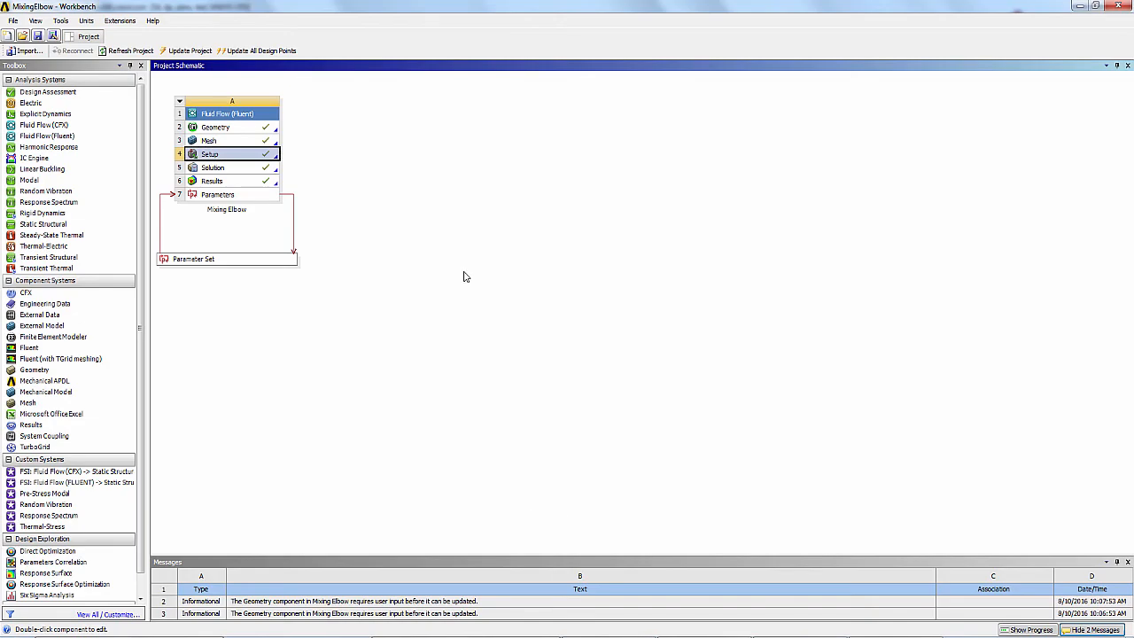
Step: Open the Workbench parameter set, and switch to VisualDOC to create a project database named fluent.vdbx in the MixingElbow folder
double_click(263, 260)
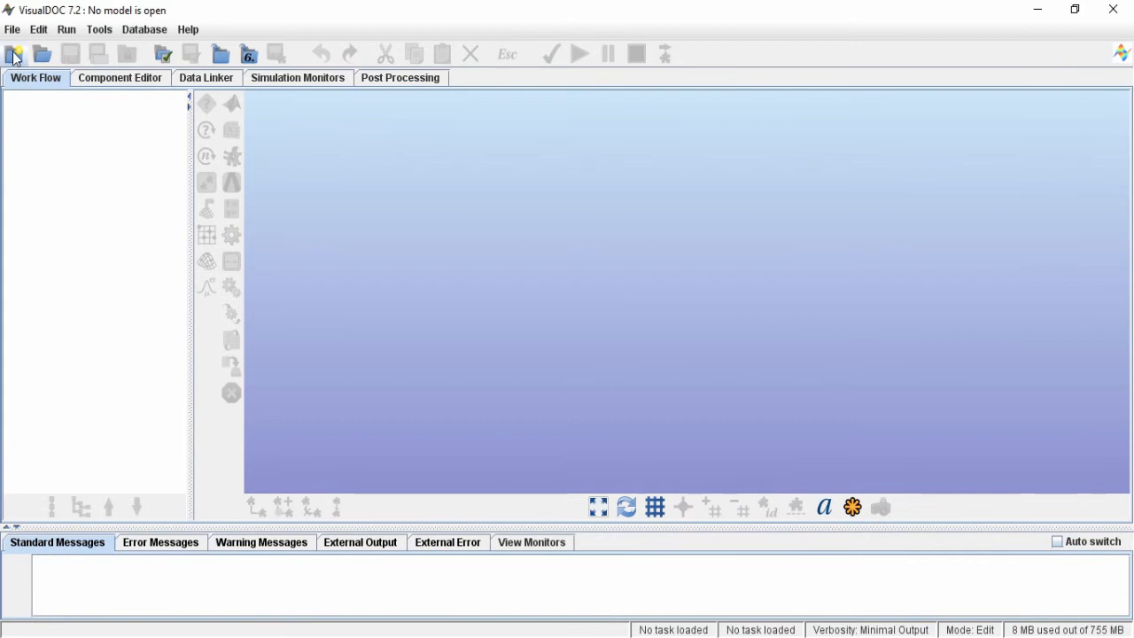
left_click(14, 56)
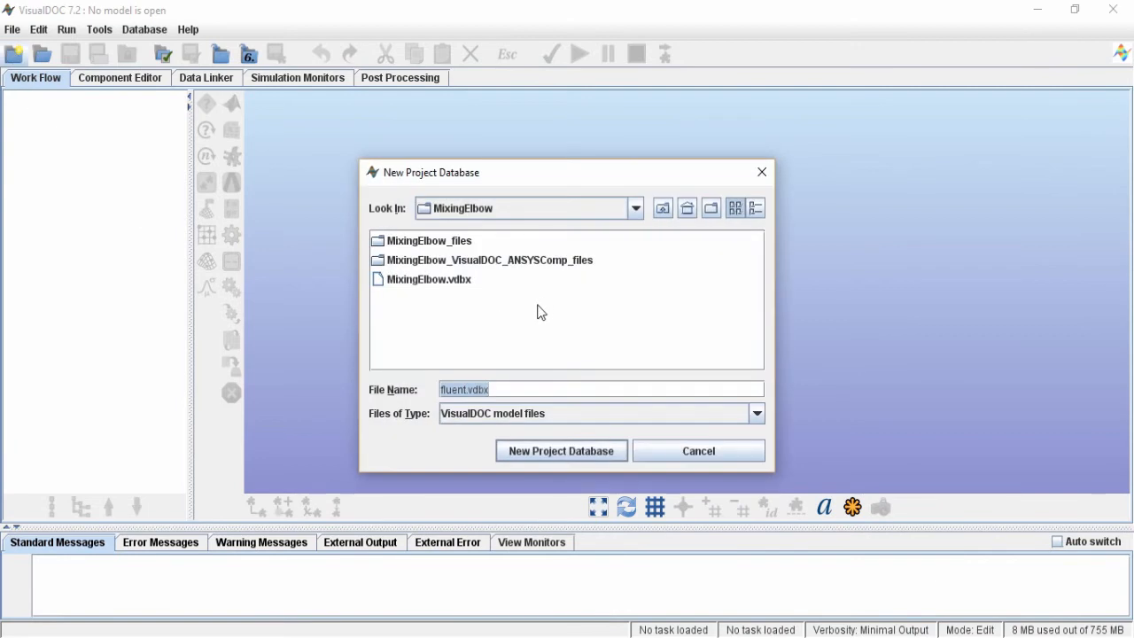
key("BackSpace")
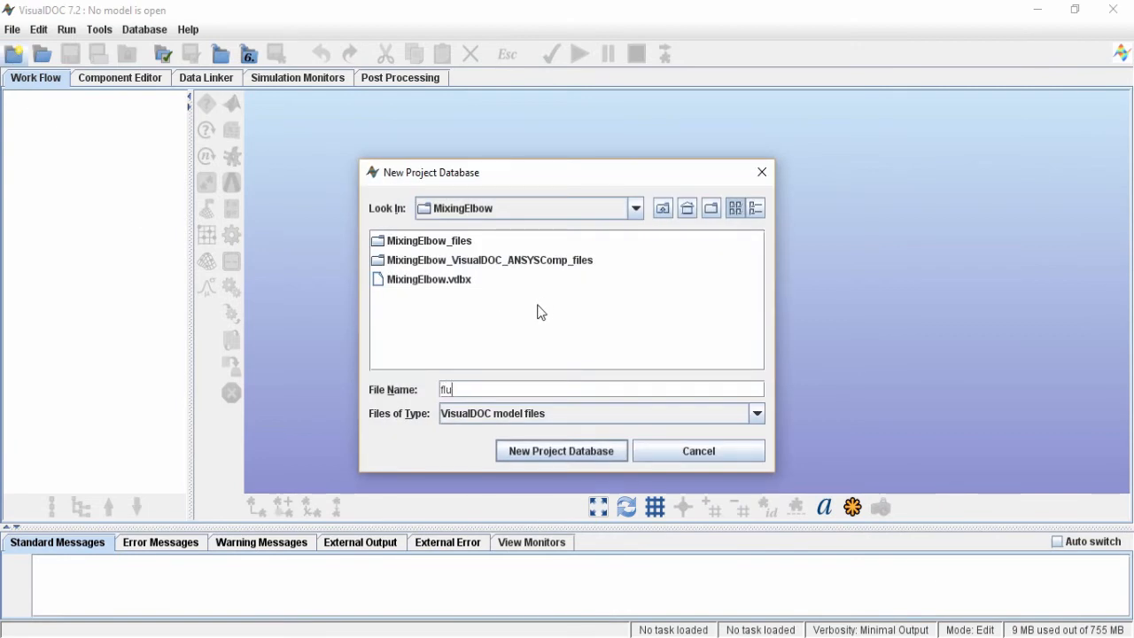
left_click(567, 443)
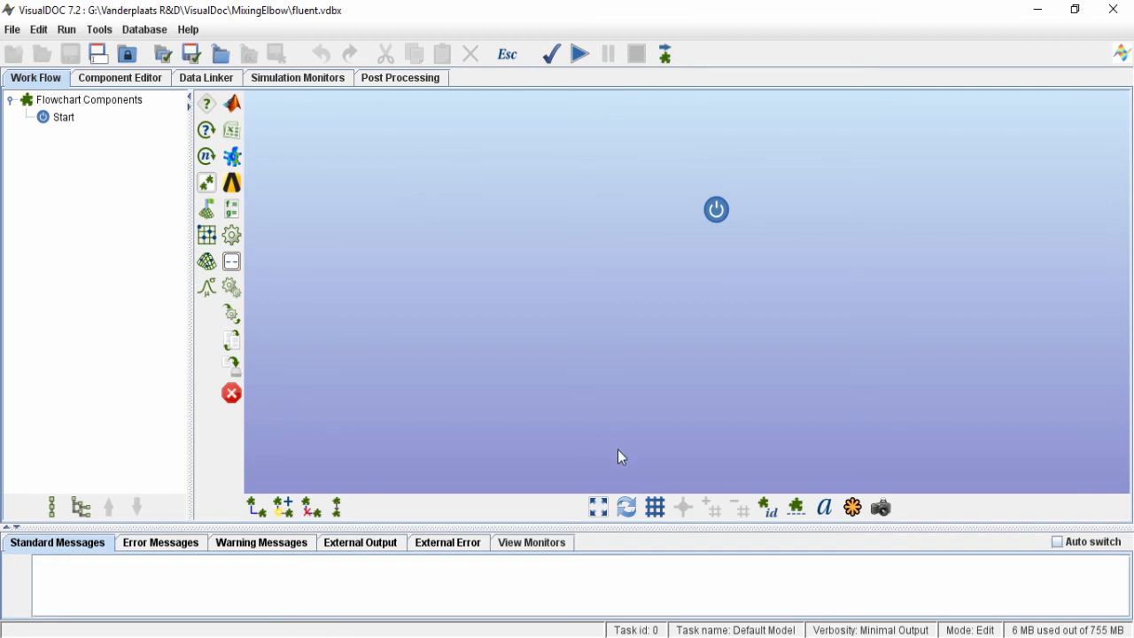
Step: Add an Optimization component below Start, an ANSYS component inside it, and a Stop component underneath
left_click_drag(207, 211, 715, 280)
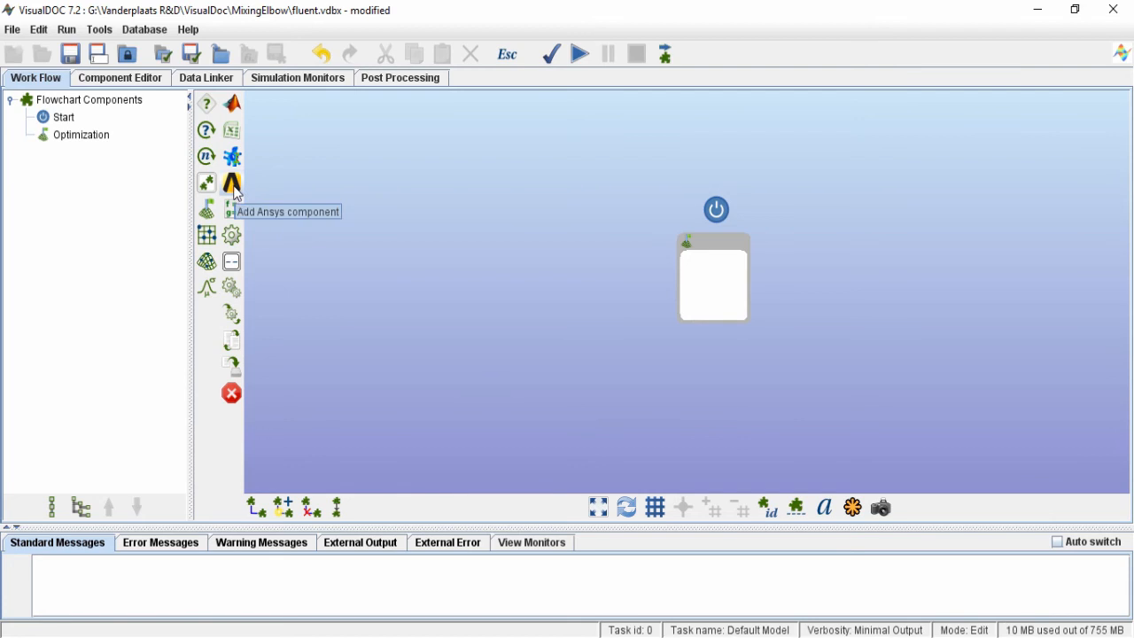
left_click_drag(236, 194, 713, 283)
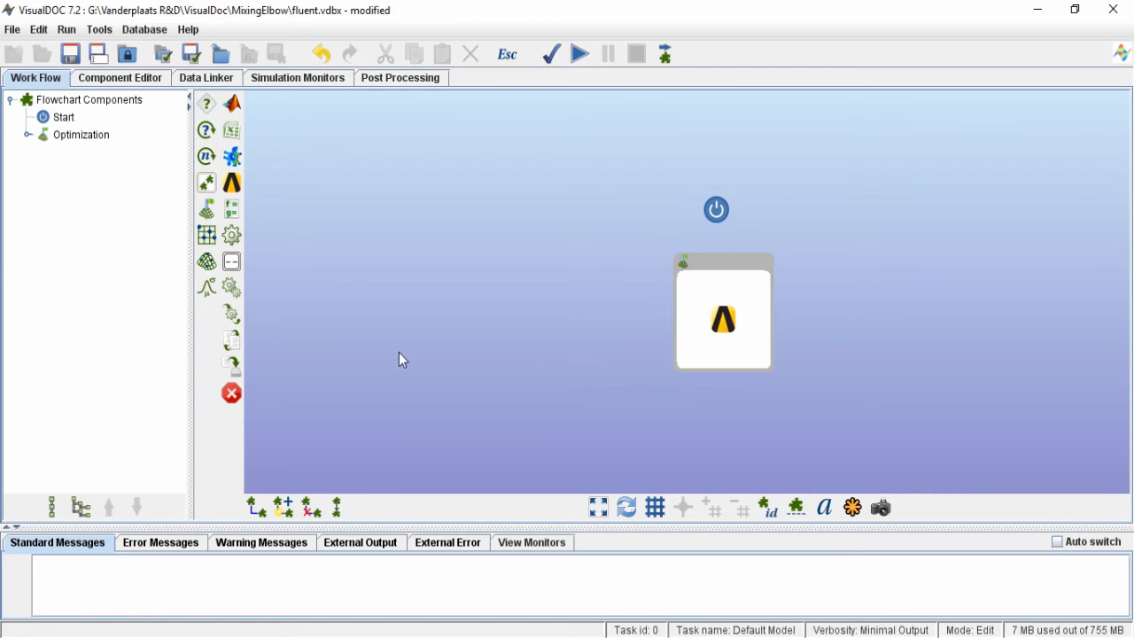
left_click_drag(231, 393, 736, 417)
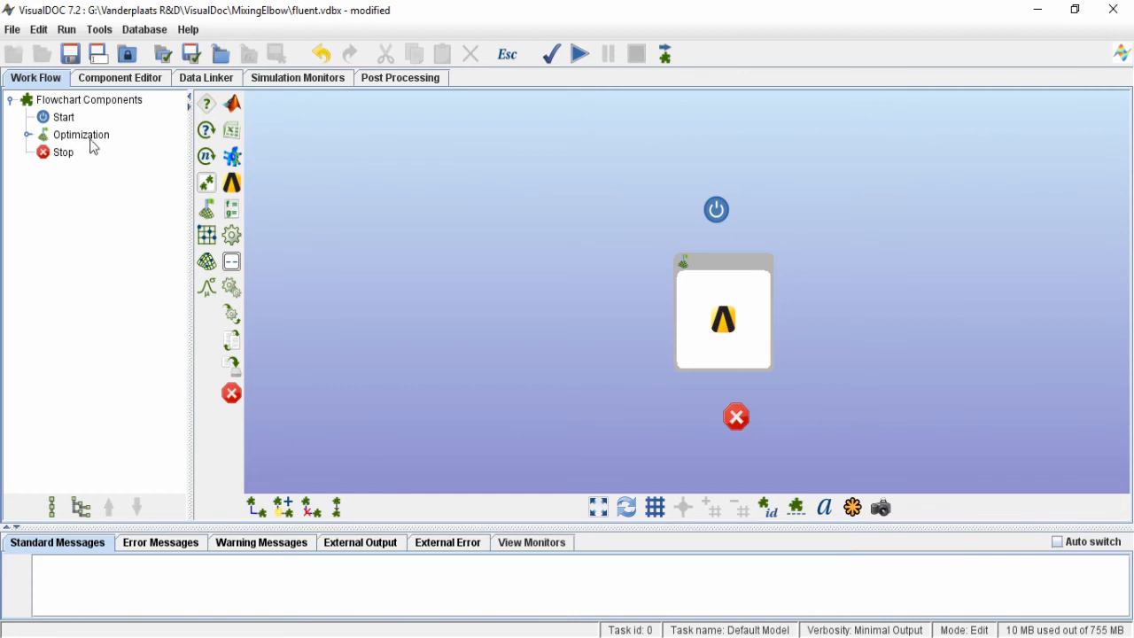
Step: Connect all flowchart components automatically and rearrange the layout using the connections
left_click(103, 102)
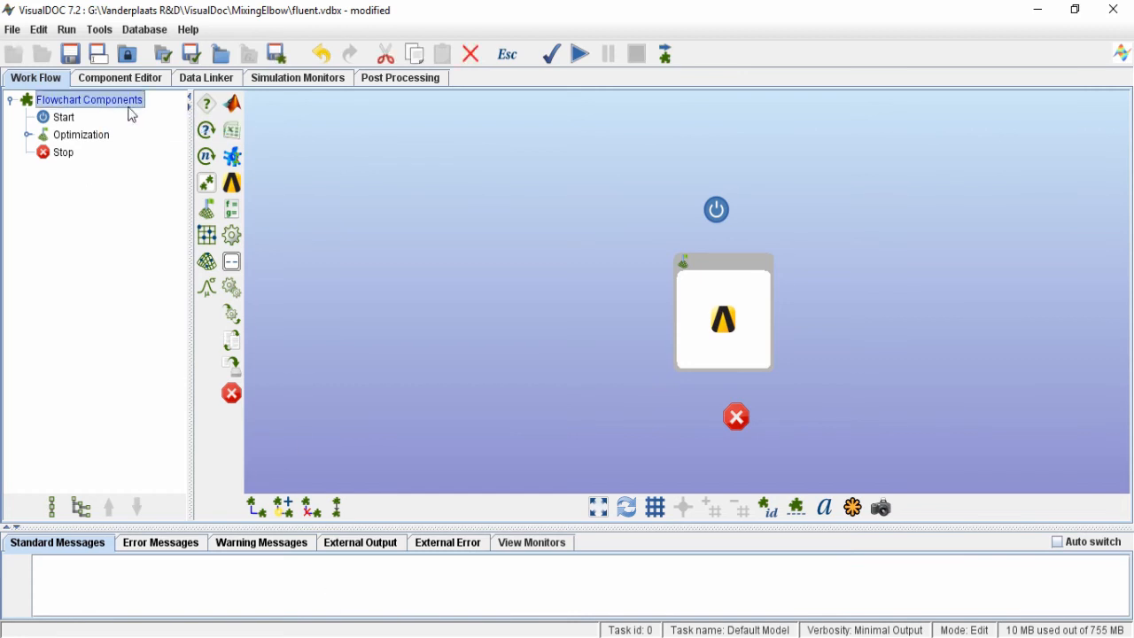
left_click(283, 509)
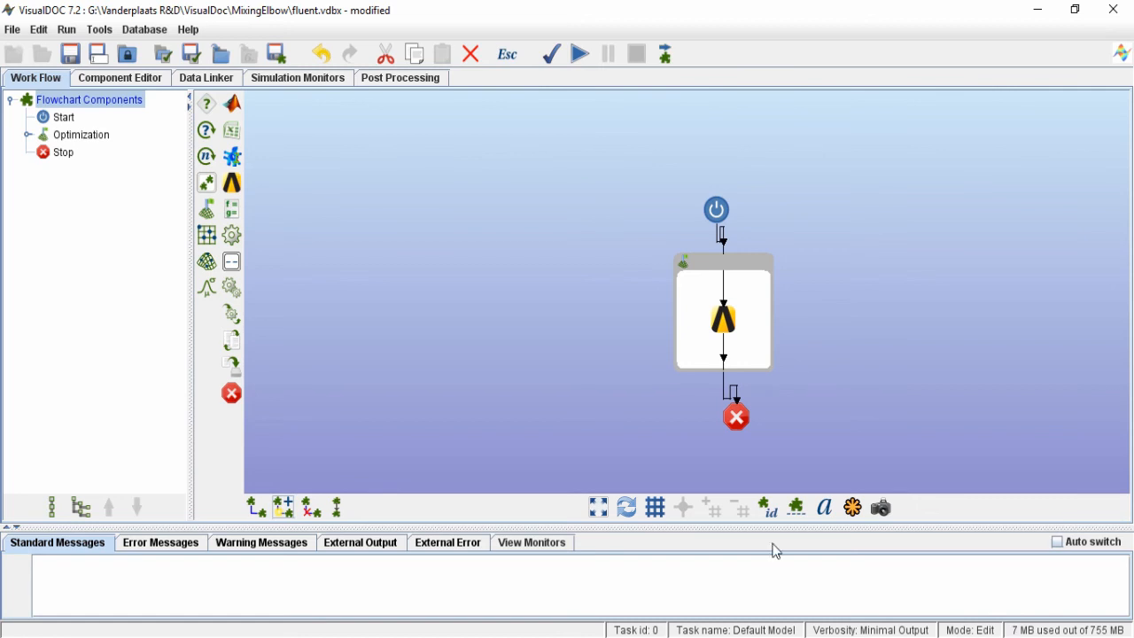
left_click(338, 508)
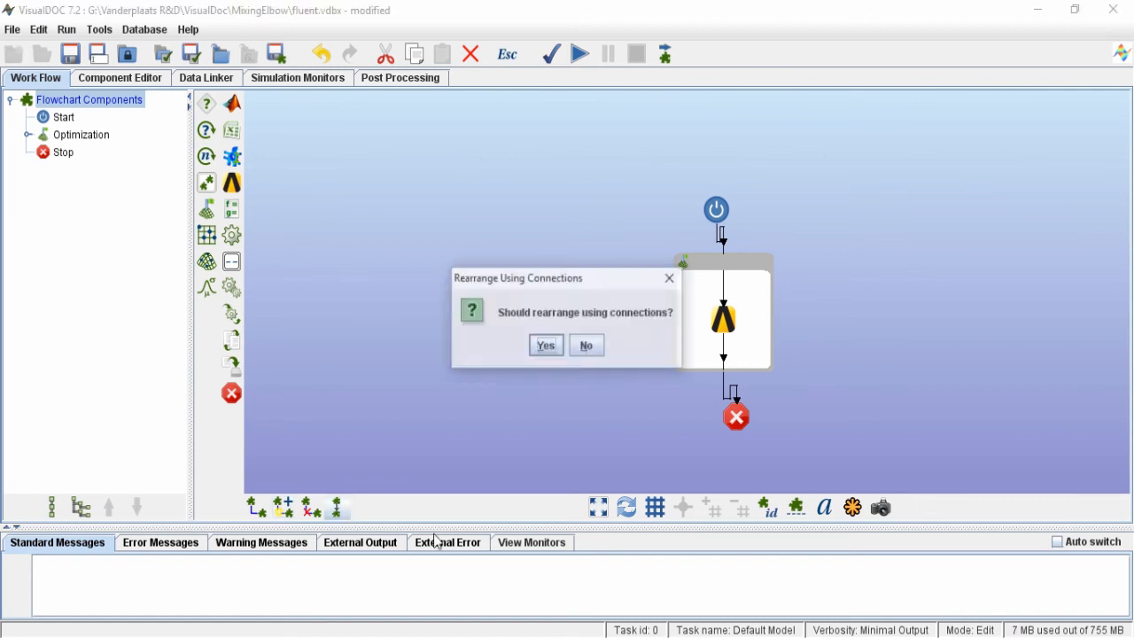
left_click(536, 347)
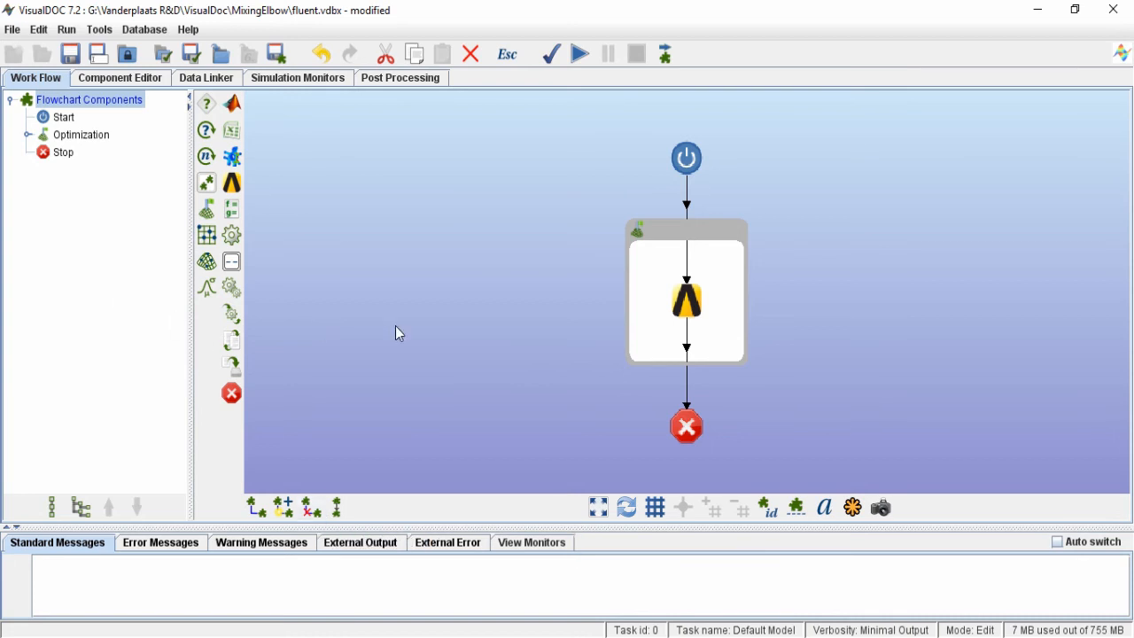
Step: Open the ANSYS component inside Optimization in the Component Editor
left_click(144, 79)
left_click(28, 135)
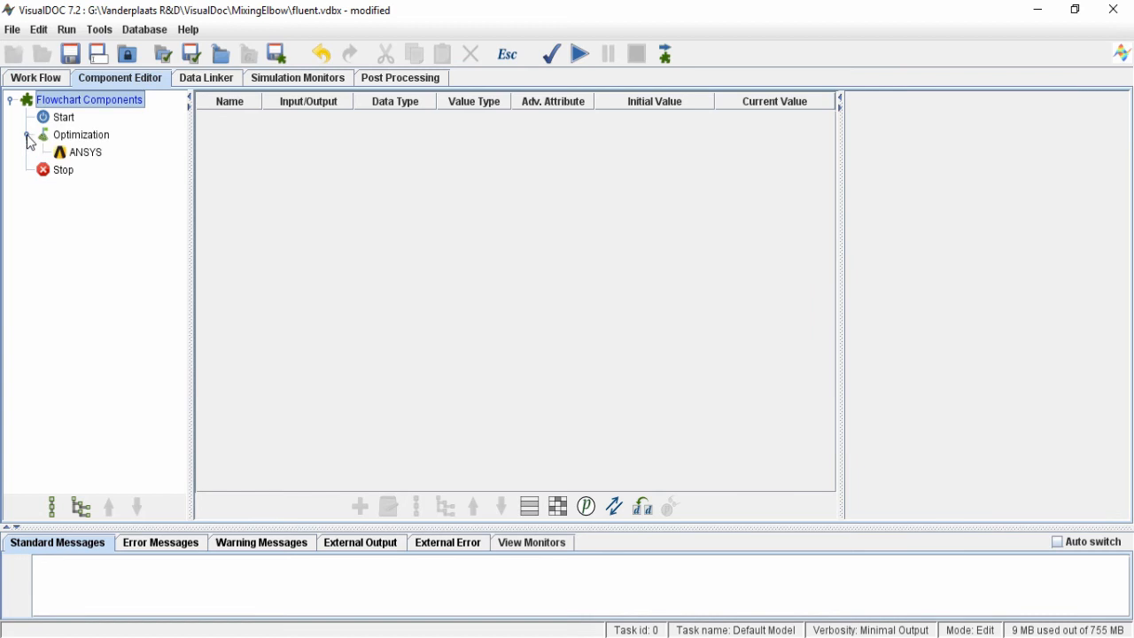
left_click(89, 152)
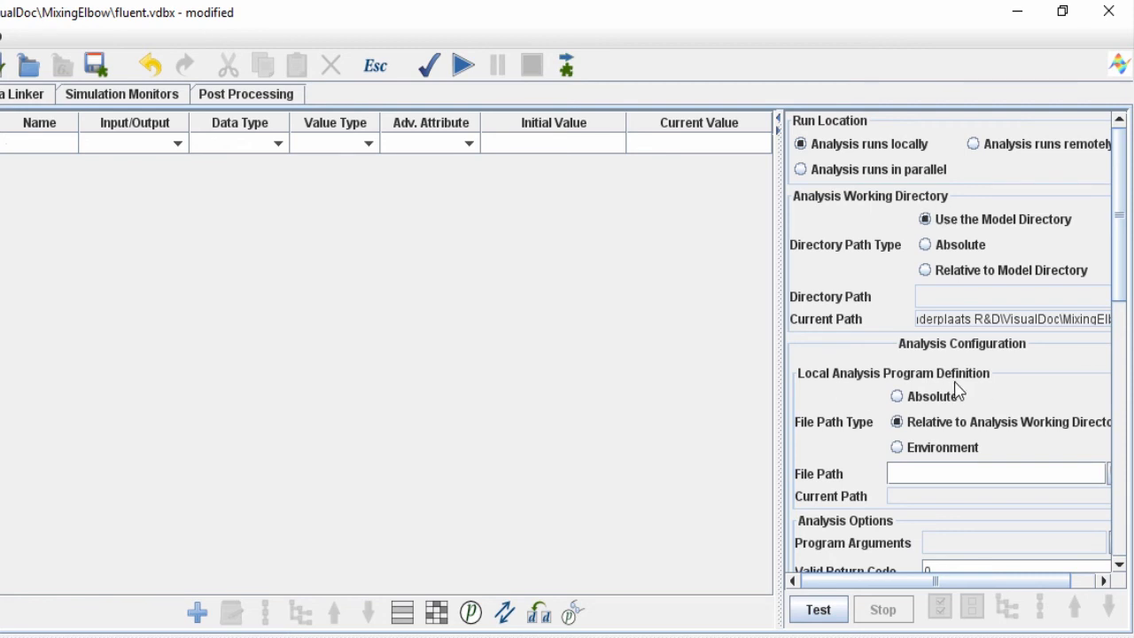
Step: Set the local analysis program's file path type to Absolute and open the file browser for its path
left_click(896, 397)
left_click_drag(779, 494, 740, 493)
left_click(1090, 475)
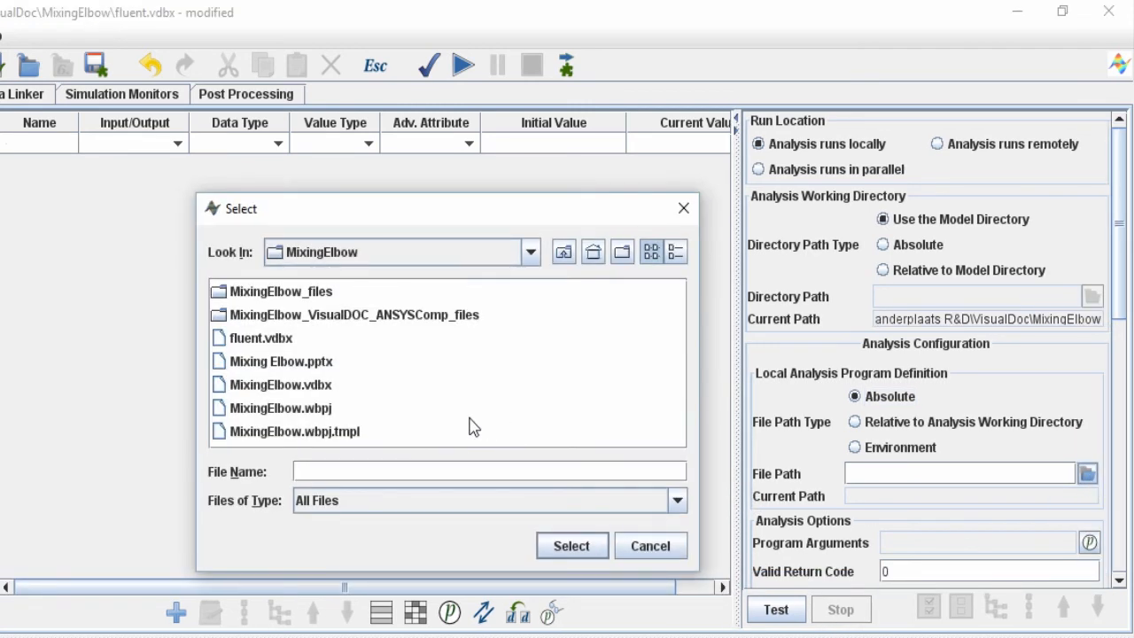
Step: Browse to the ANSYS Workbench program folder C:\Program Files\ANSYS Inc\v150\Framework\bin\Win64
left_click(316, 410)
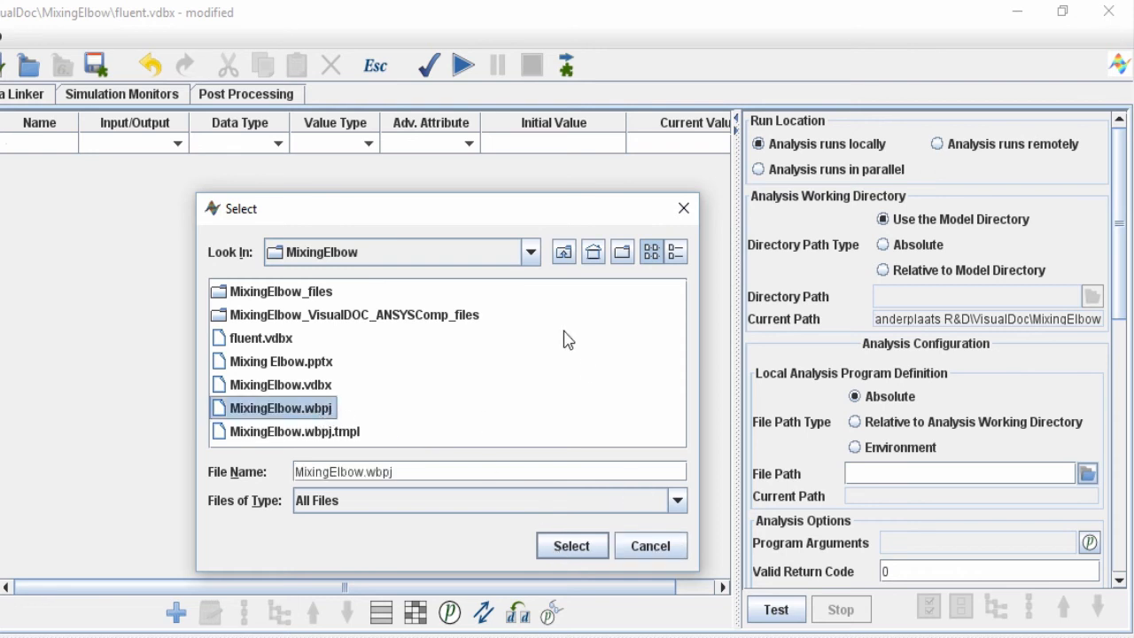
left_click(531, 252)
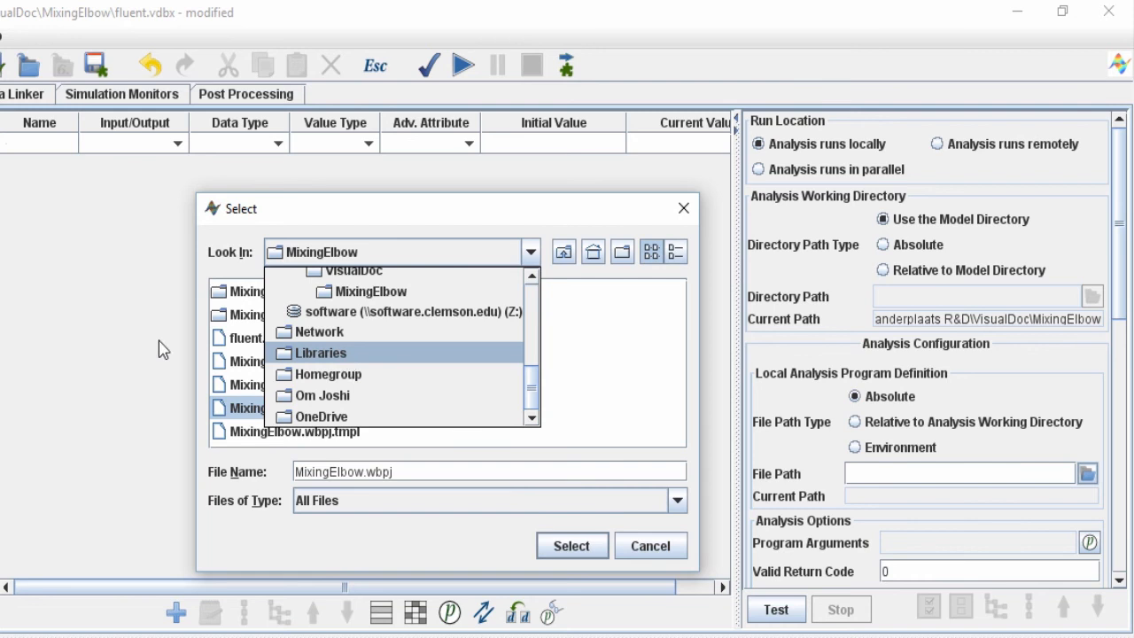
left_click(159, 345)
left_click(530, 253)
scroll(410, 316, "up", 2)
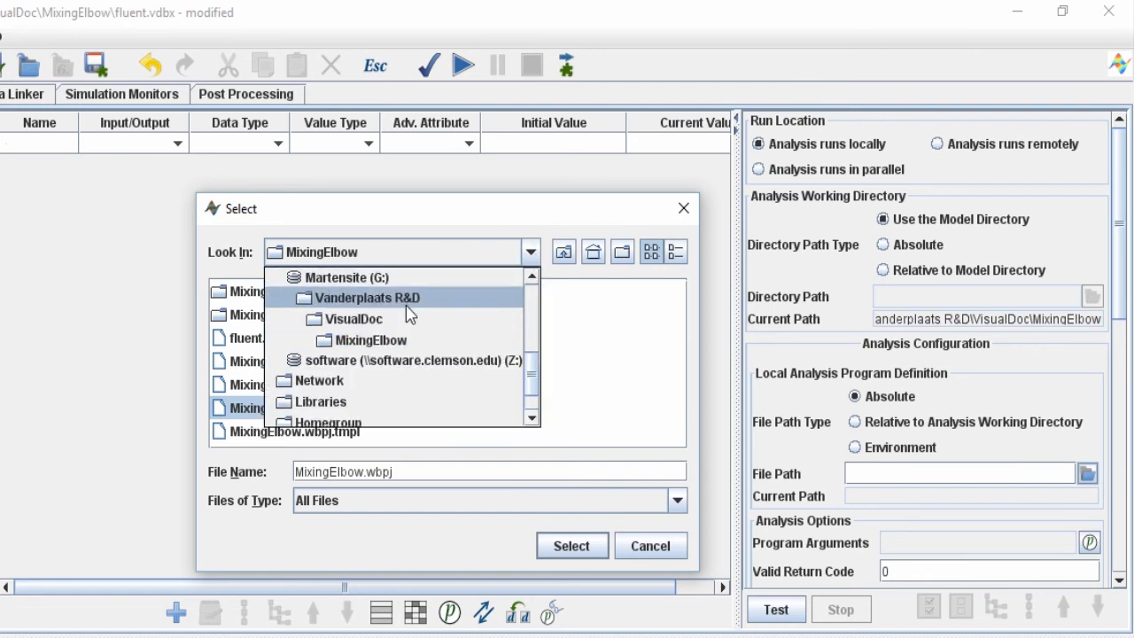
scroll(403, 319, "up", 2)
scroll(382, 333, "up", 2)
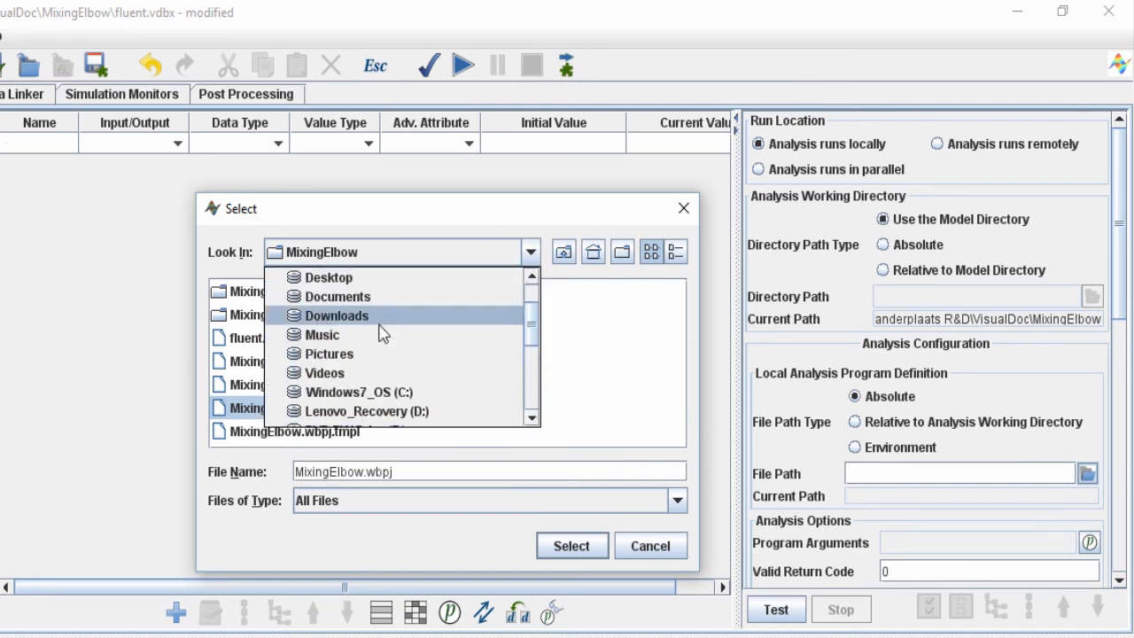
left_click(400, 392)
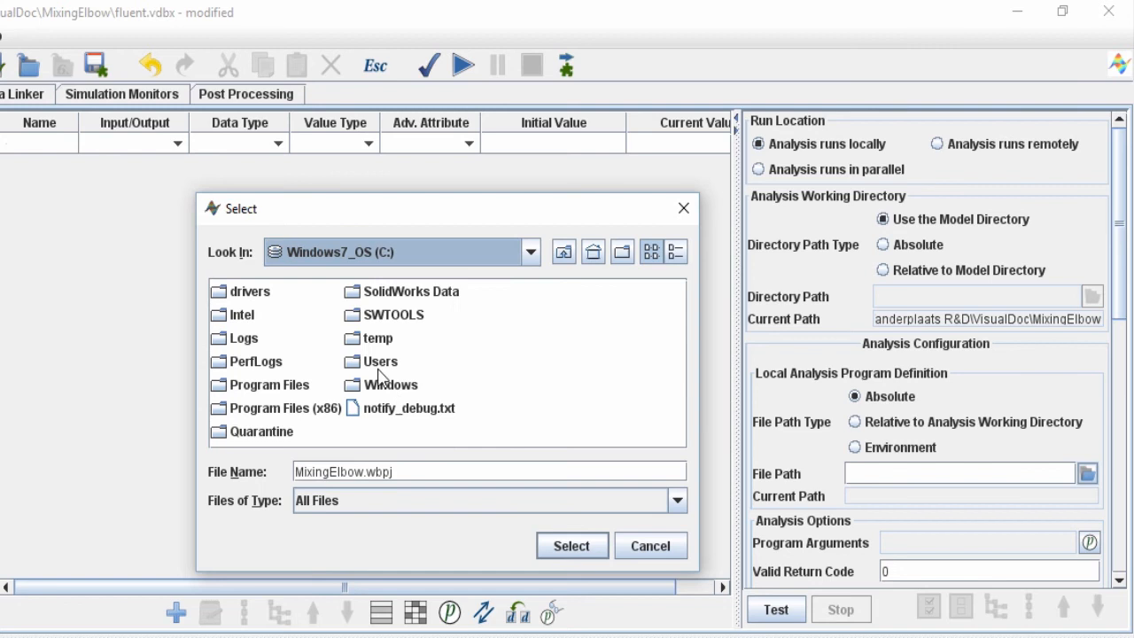
double_click(275, 385)
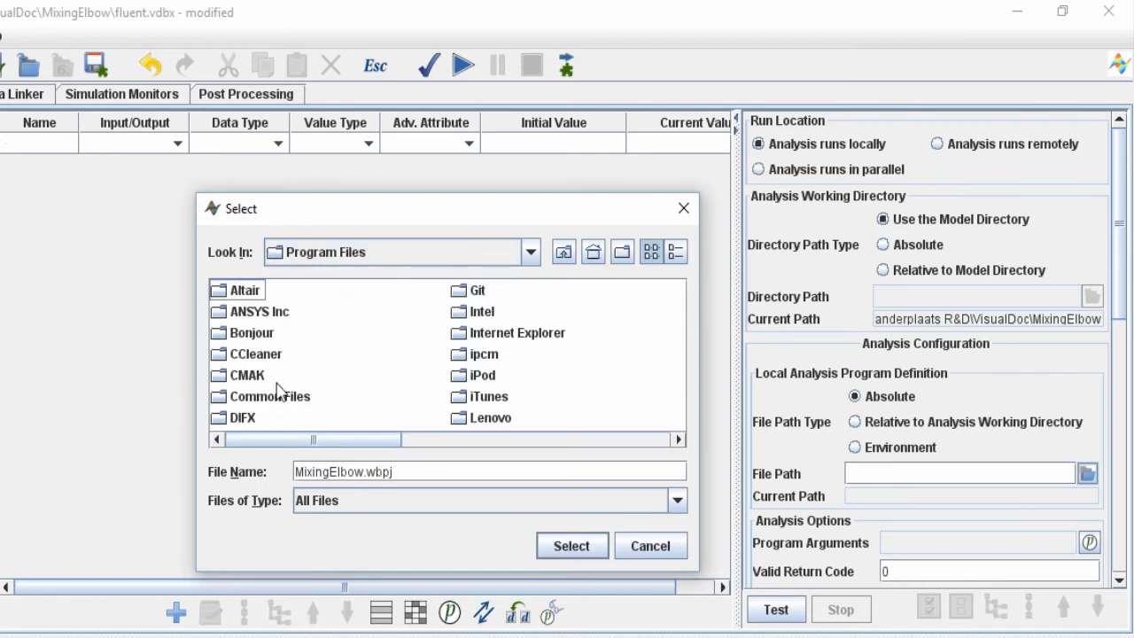
double_click(254, 314)
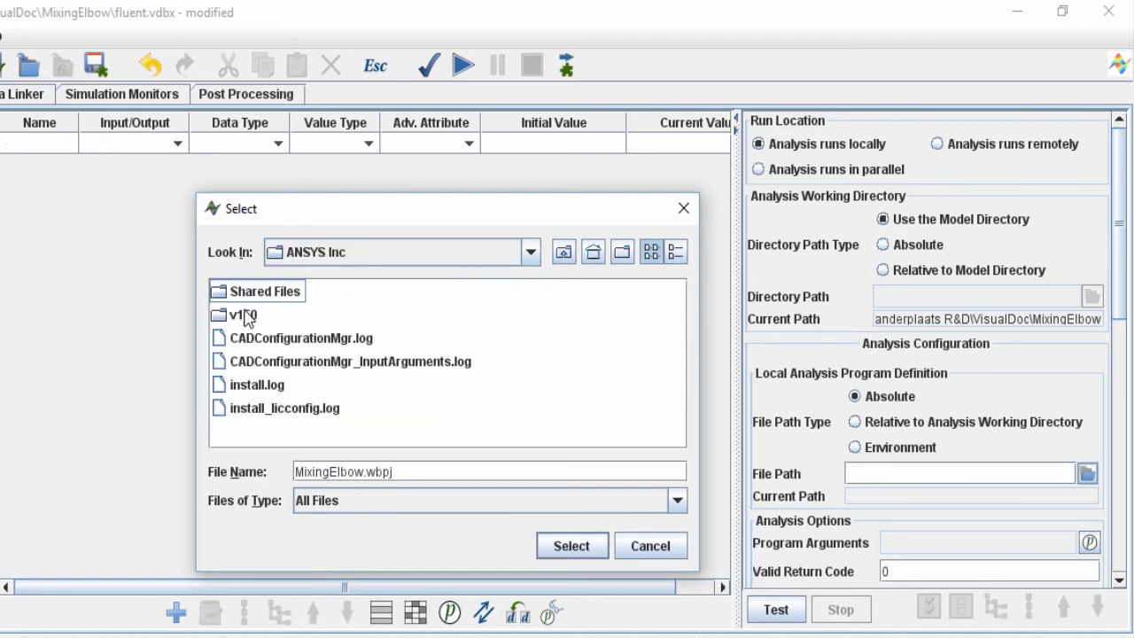
double_click(245, 316)
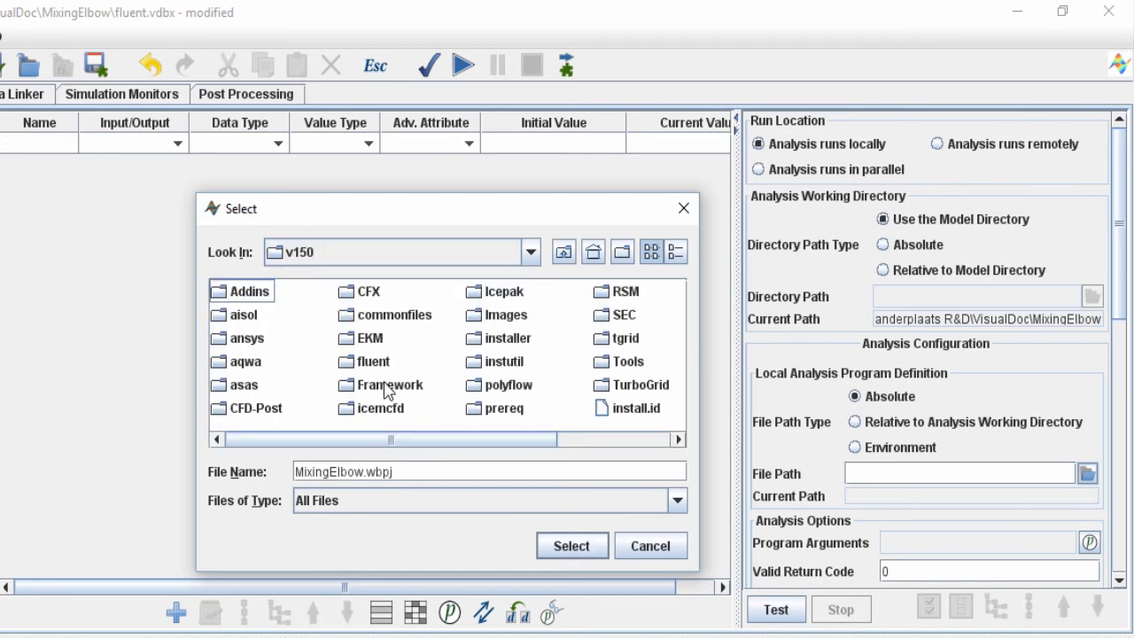
double_click(385, 390)
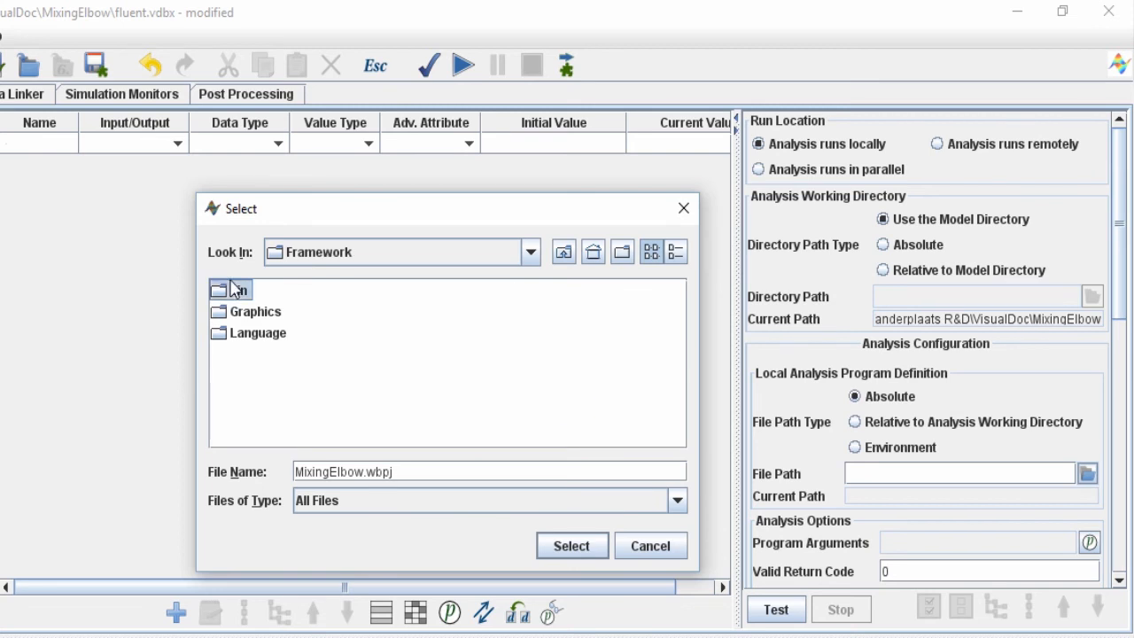
double_click(236, 290)
double_click(237, 289)
Step: Choose RunWB2.exe as the local analysis program for the ANSYS component
key("r")
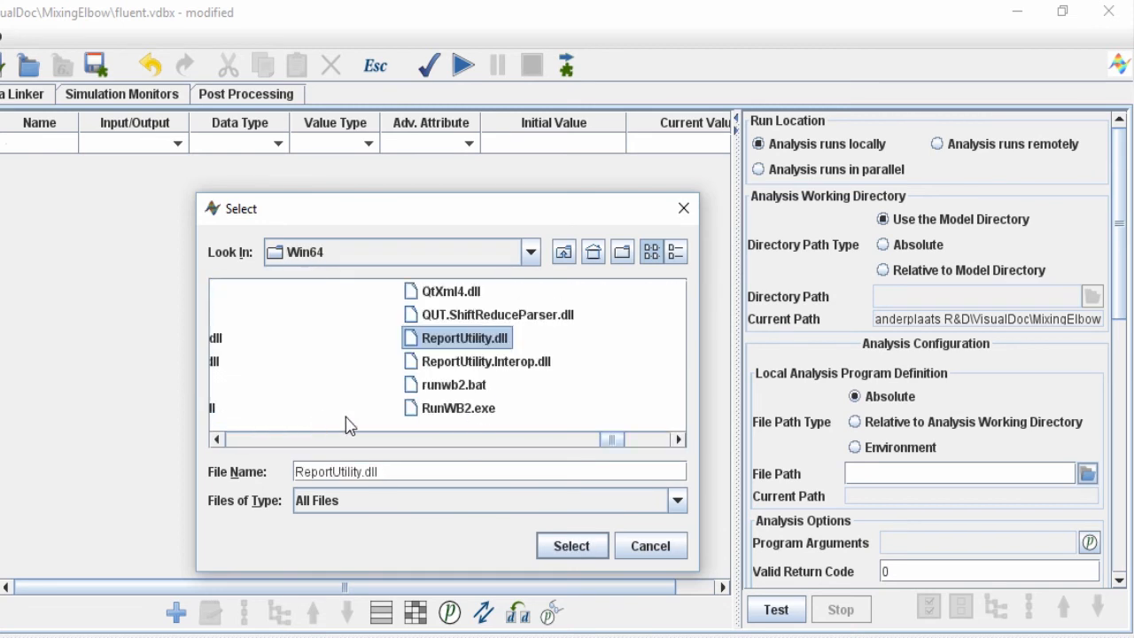
left_click(468, 409)
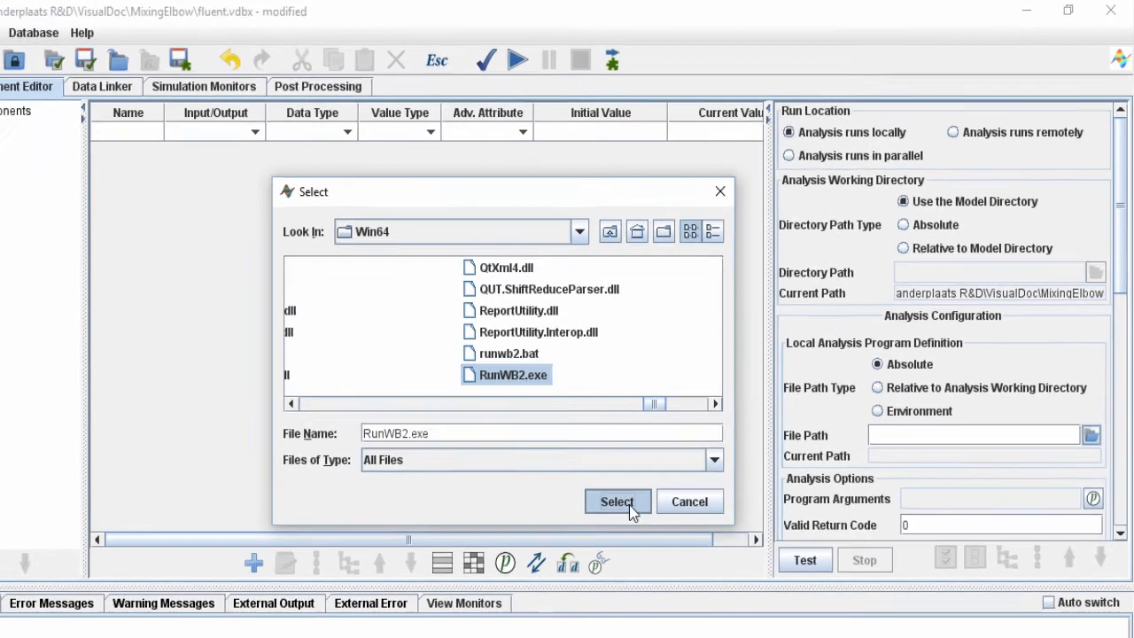
left_click(571, 546)
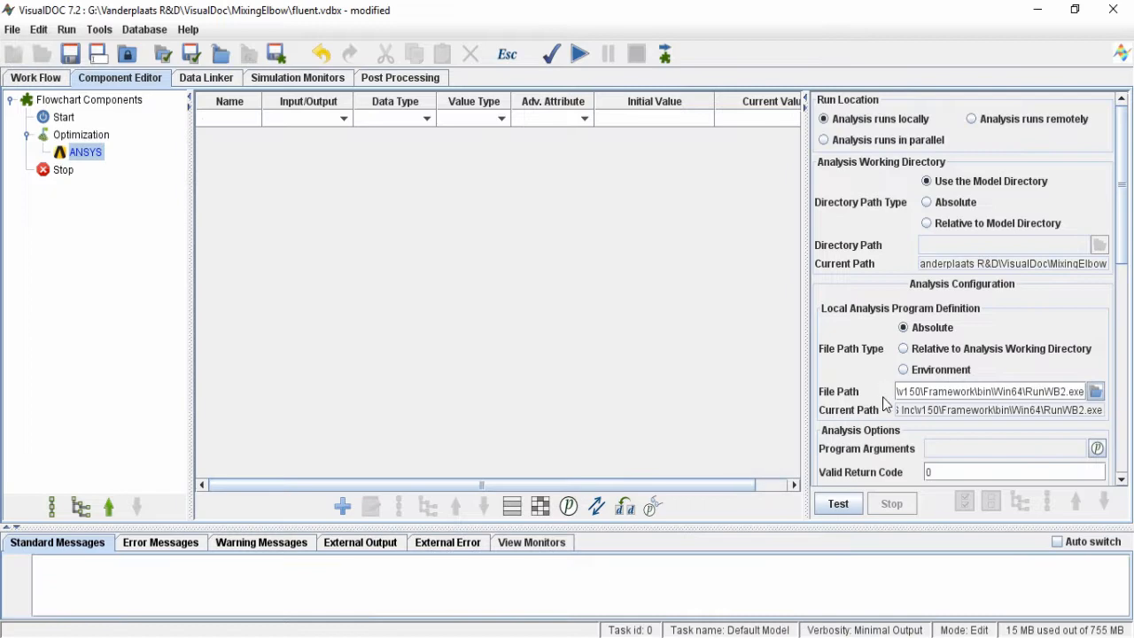
Step: Set MixingElbow.wbpj from the MixingElbow folder as the project file, relative to the model directory, and load its parameter data
scroll(980, 407, "down", 4)
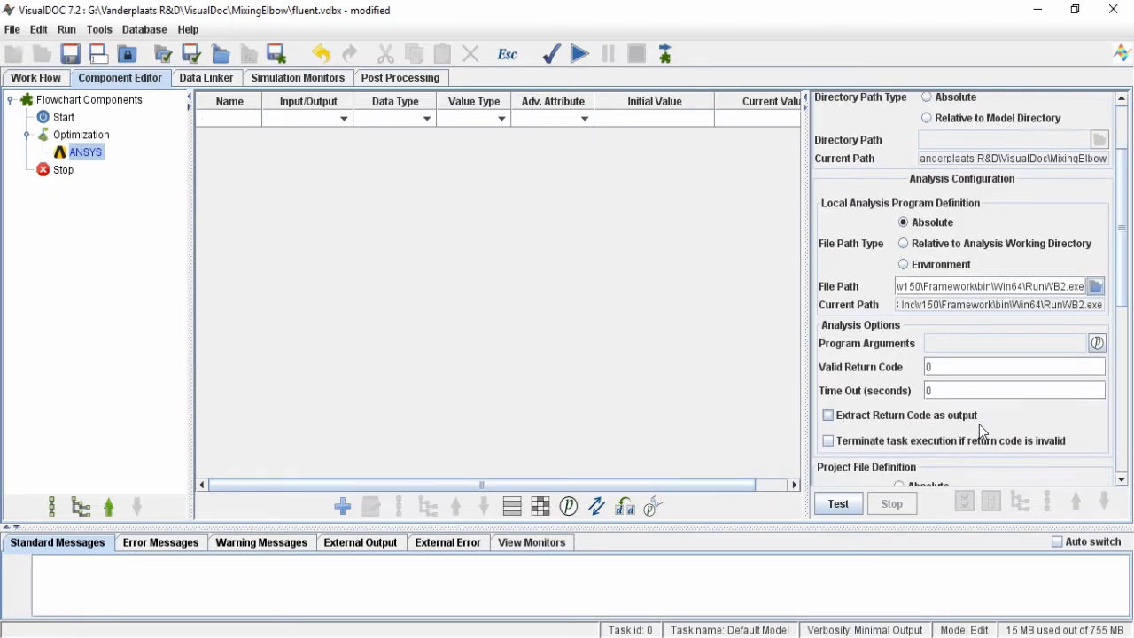
scroll(921, 372, "down", 5)
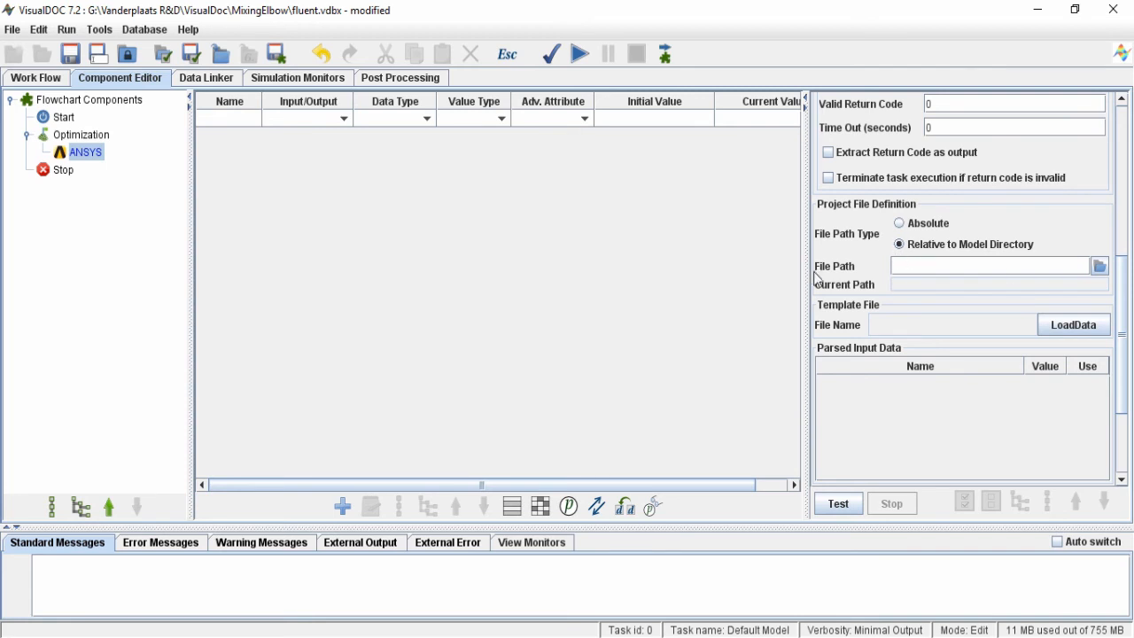
left_click(1099, 267)
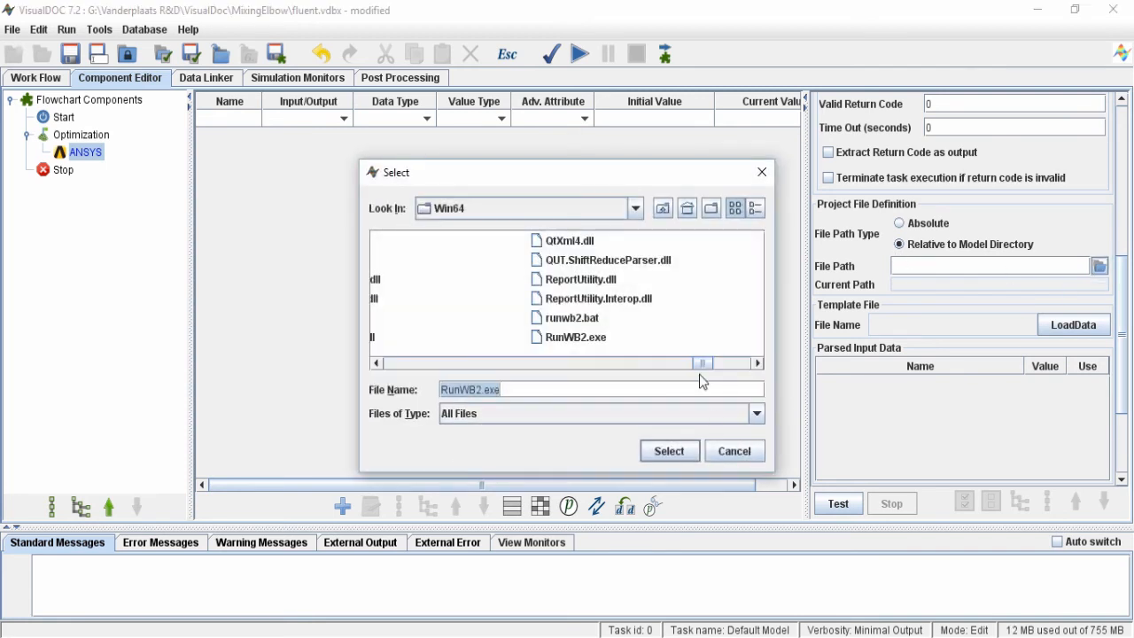
left_click(634, 210)
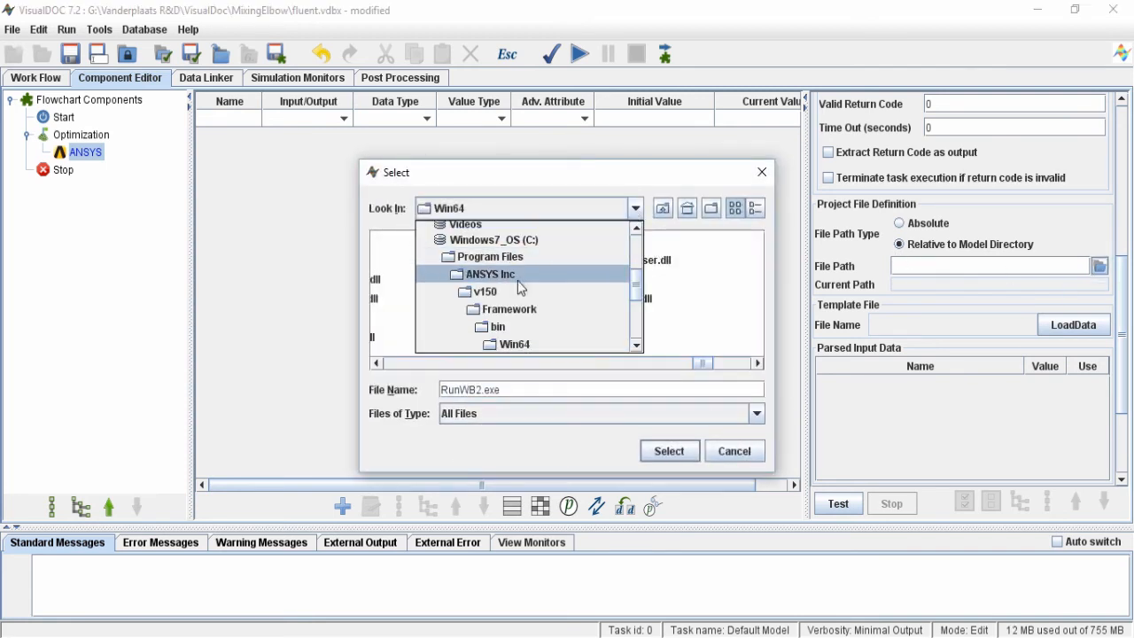
scroll(532, 302, "up", 2)
left_click(467, 336)
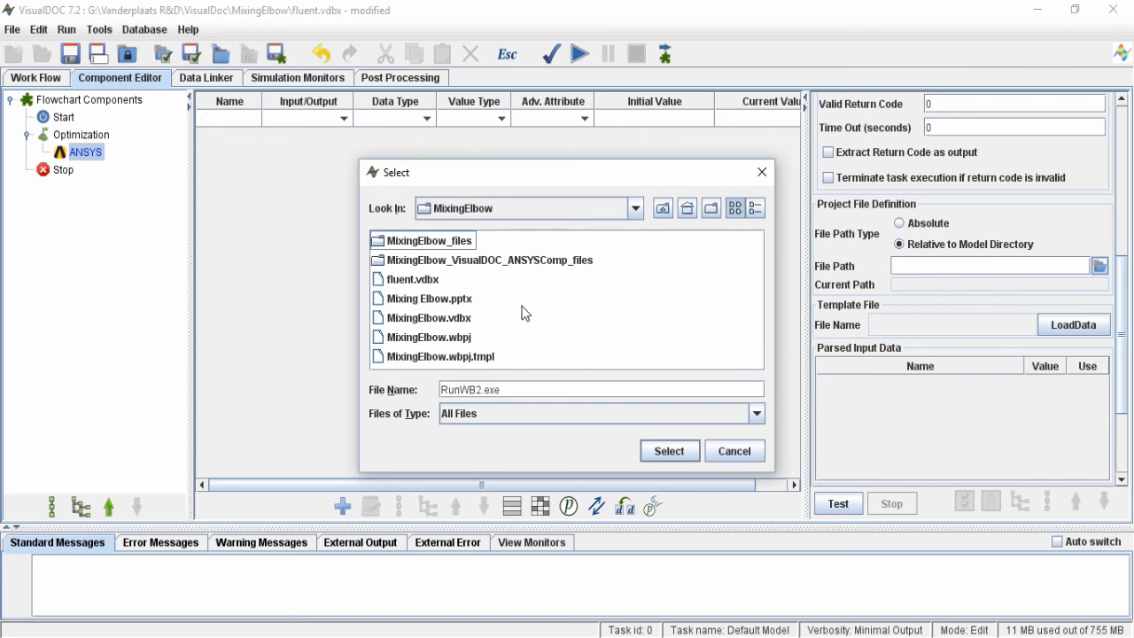
left_click(462, 337)
left_click(673, 451)
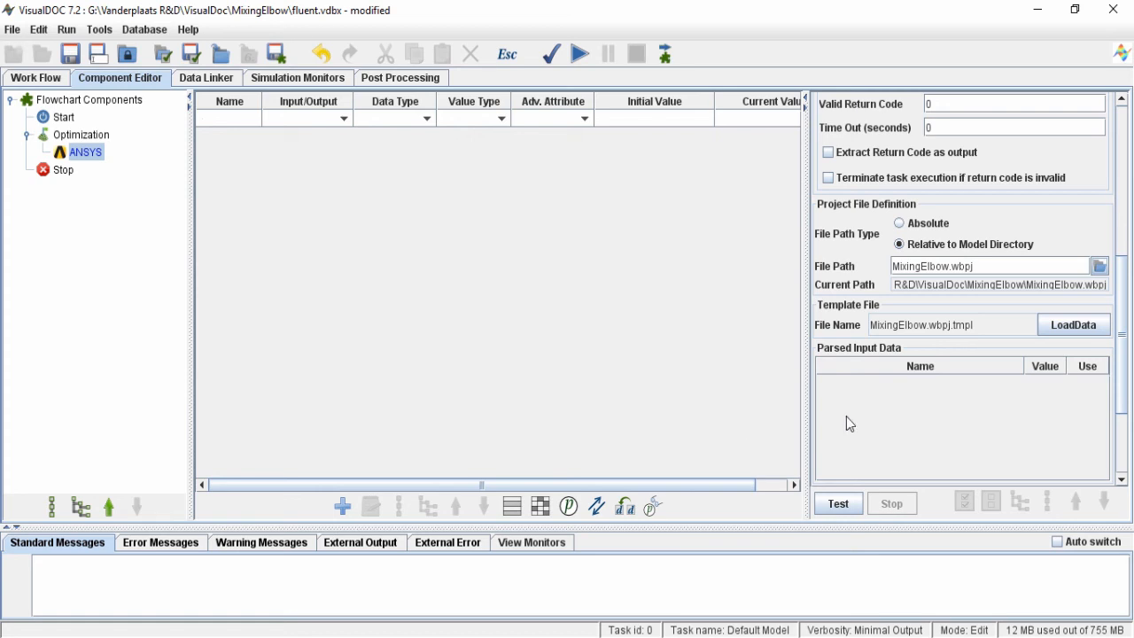
left_click(1072, 325)
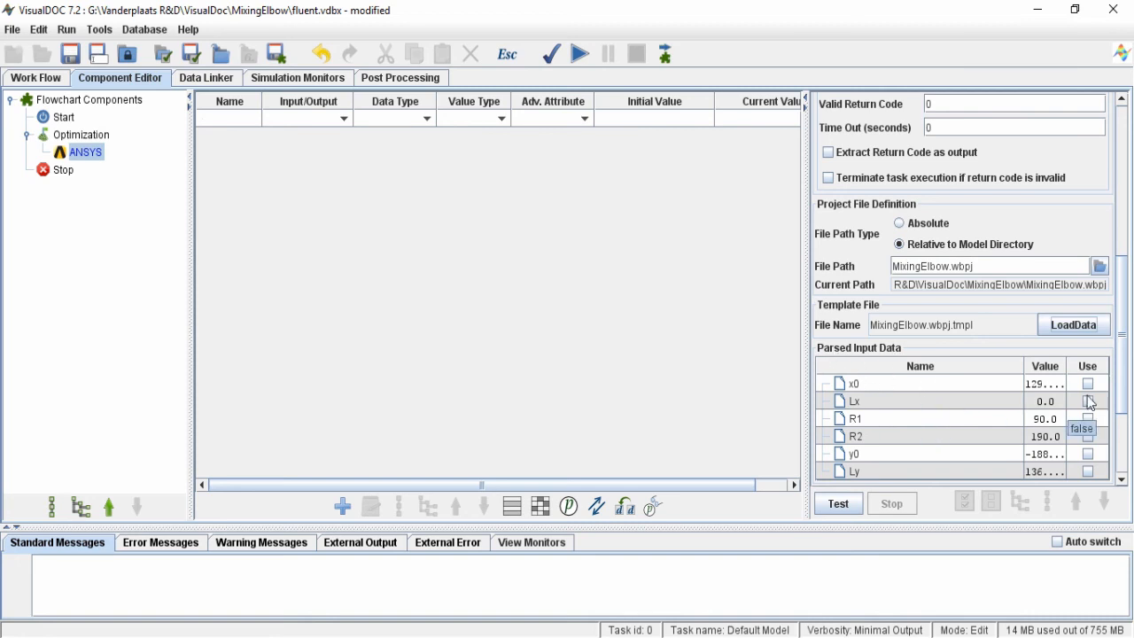
left_click_drag(1122, 384, 1127, 429)
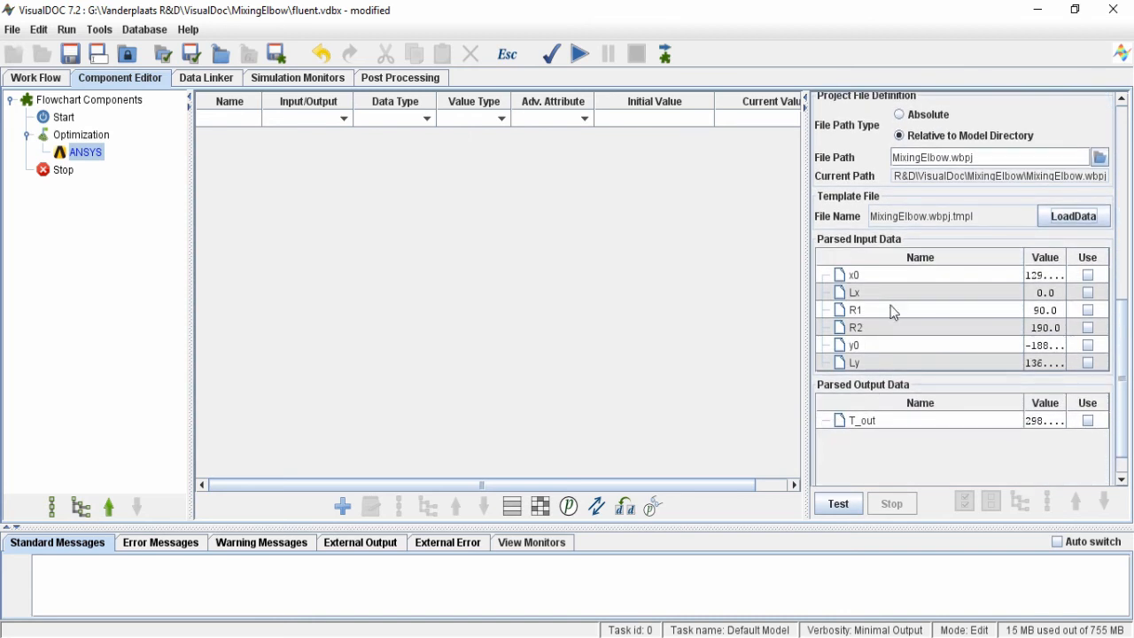
Step: Mark the parsed inputs x0, Lx, R1, R2, y0 and Ly for use one by one, and clear the whole selection
left_click(1088, 276)
left_click(1088, 293)
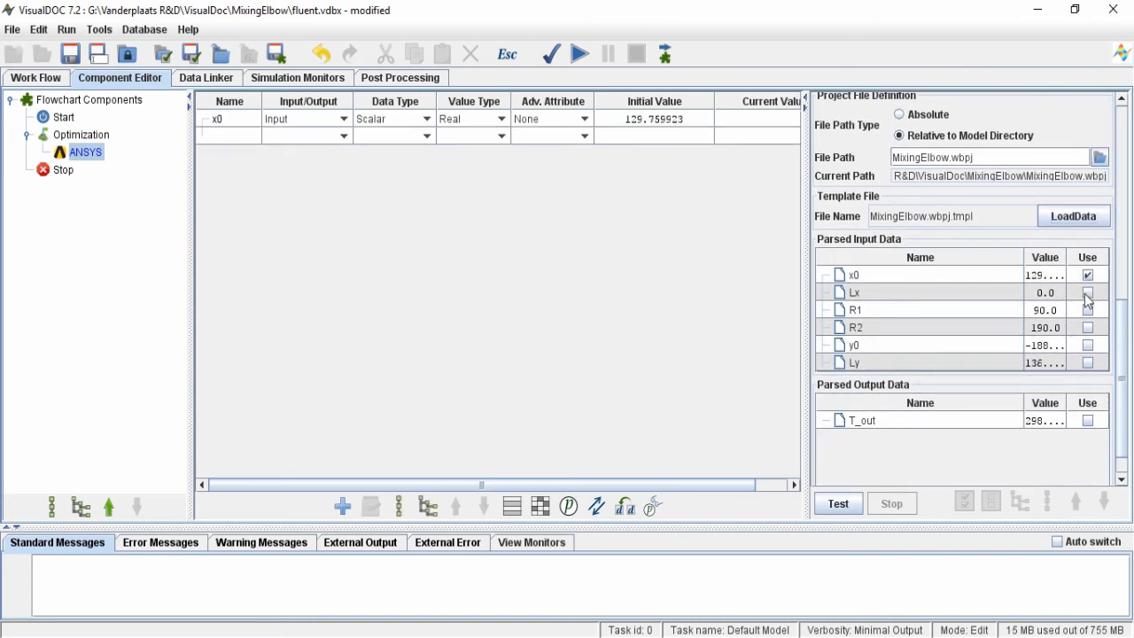
left_click(1089, 310)
left_click(1088, 328)
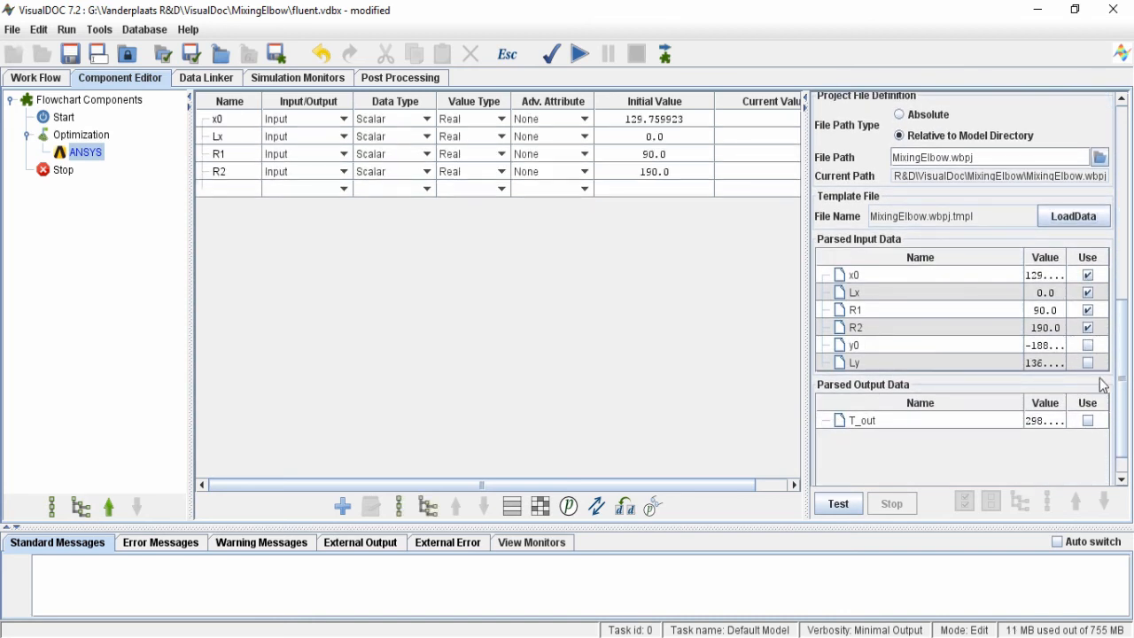
left_click(1087, 345)
left_click(1088, 363)
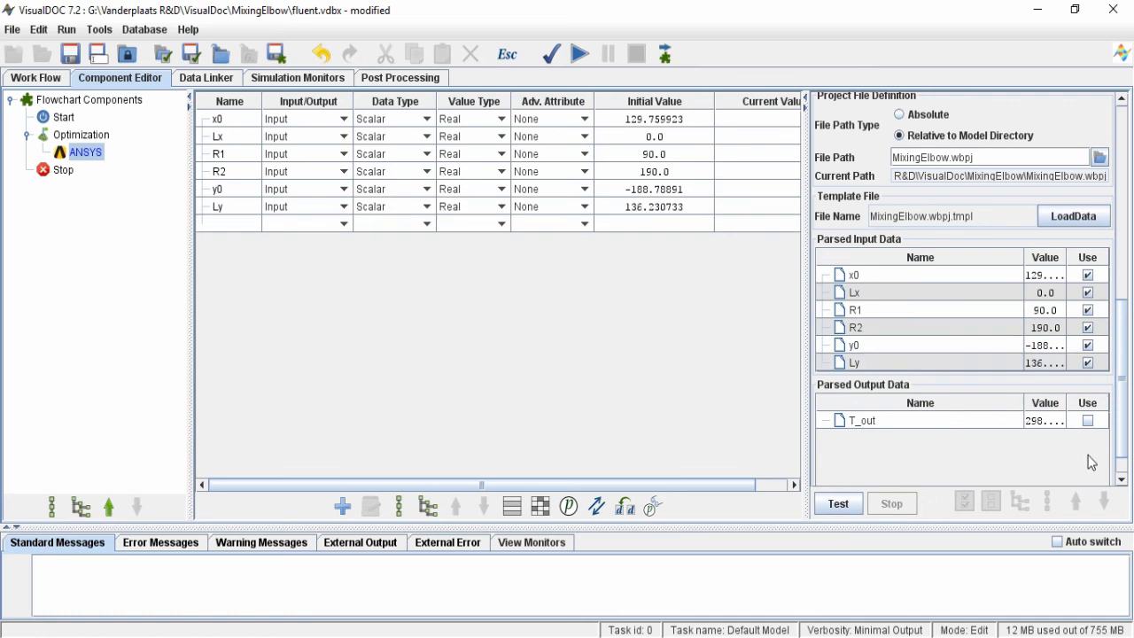
left_click(1088, 363)
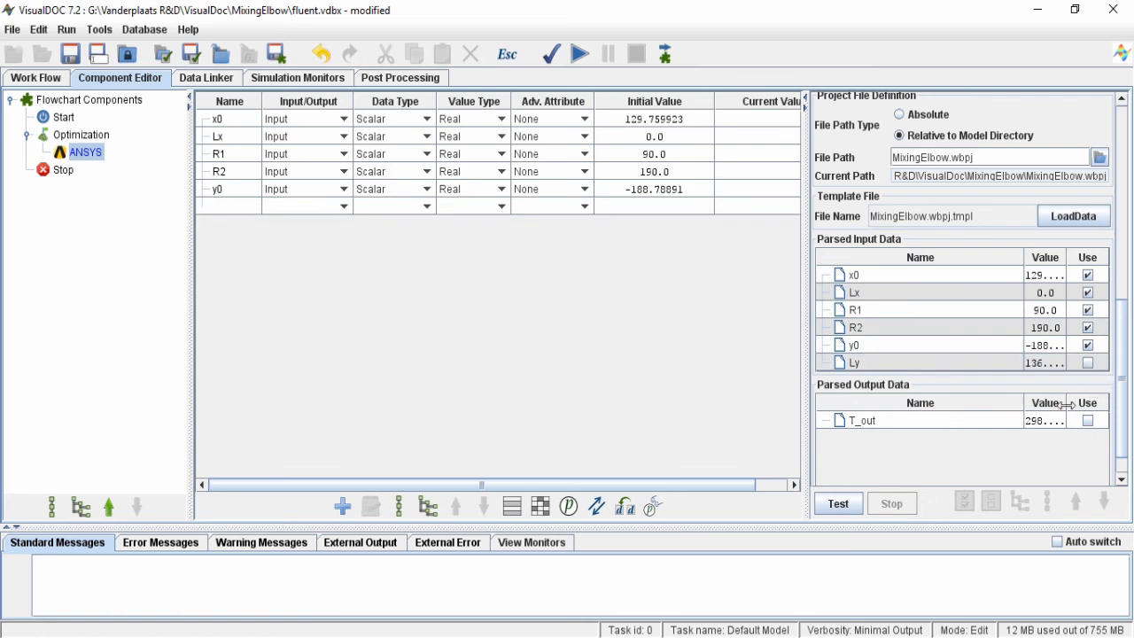
left_click(928, 364)
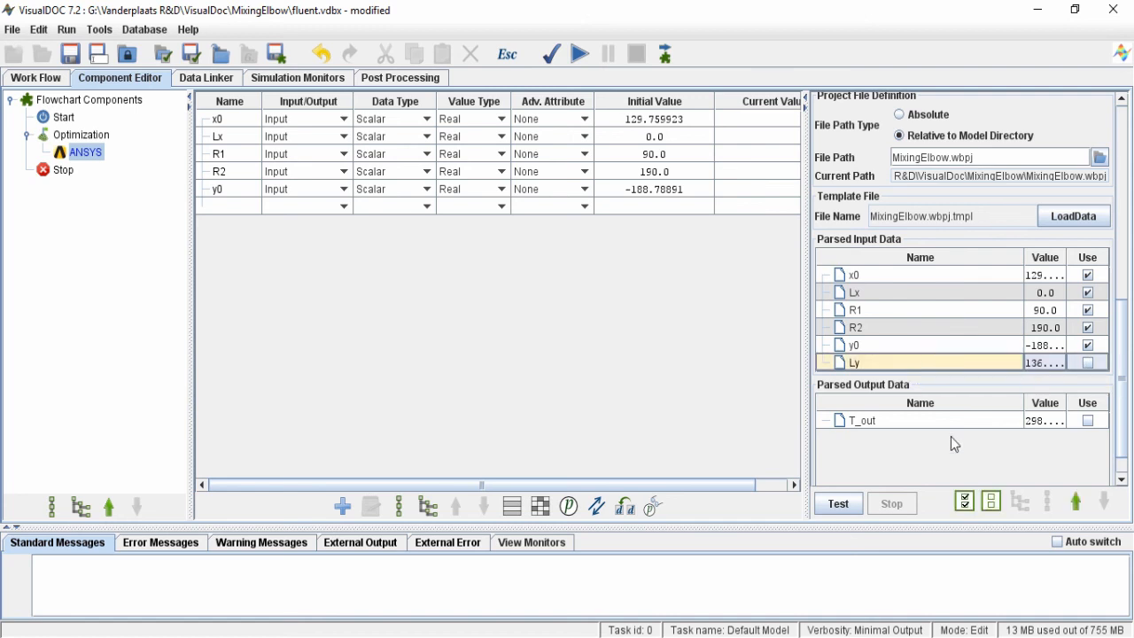
left_click(992, 503)
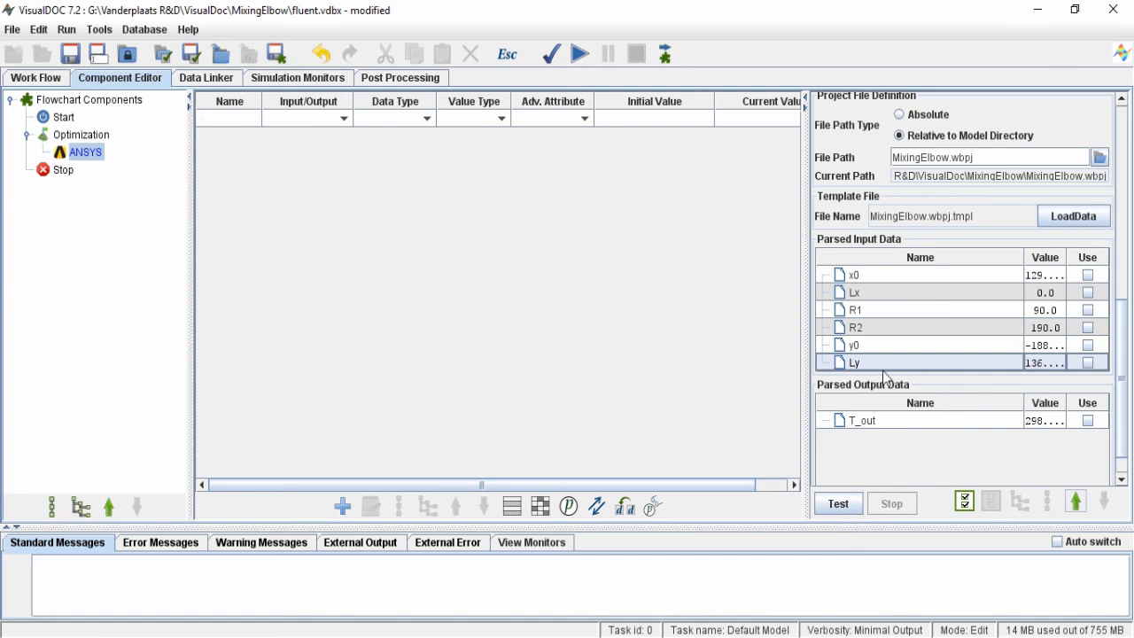
Step: Mark all parsed inputs and the parsed output T_out for use, and run a test of the ANSYS analysis
left_click(965, 507)
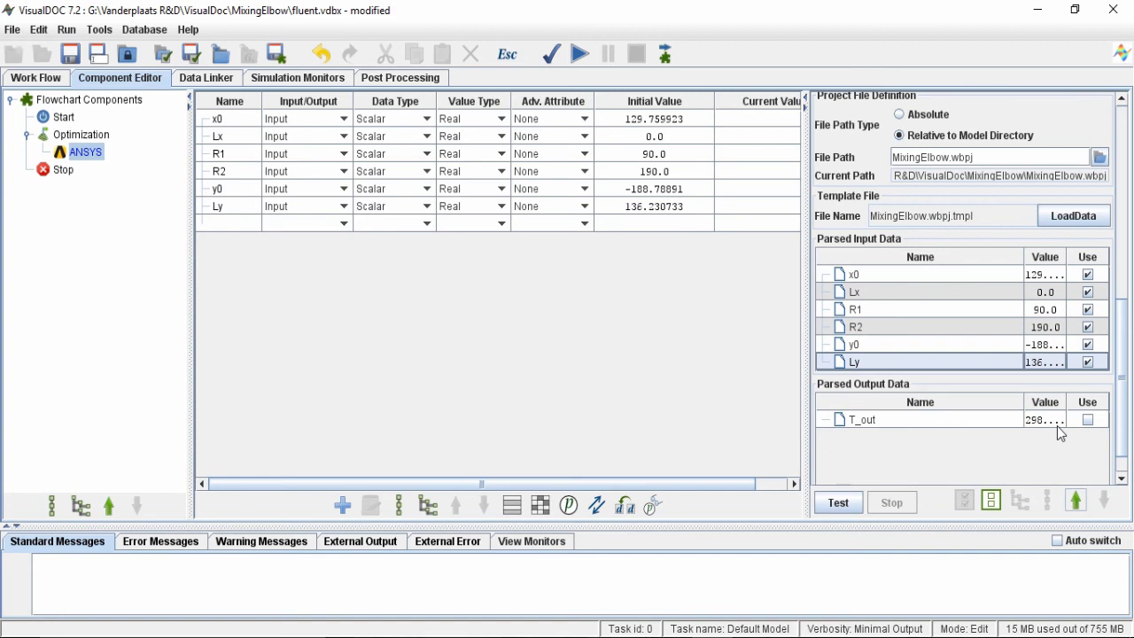
left_click(1087, 419)
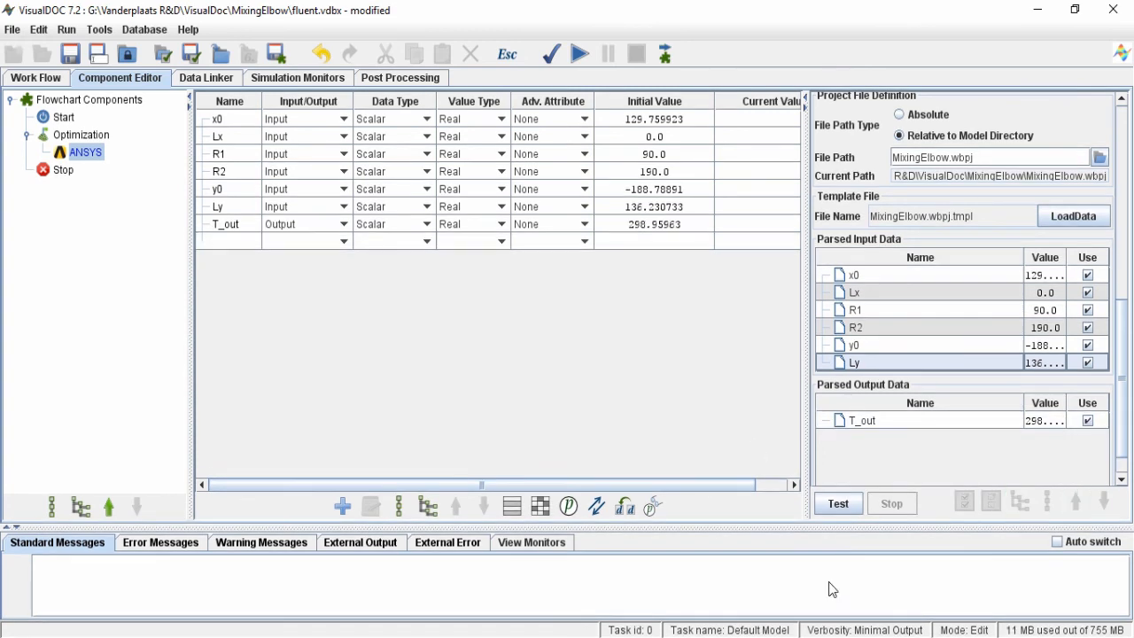
left_click(838, 504)
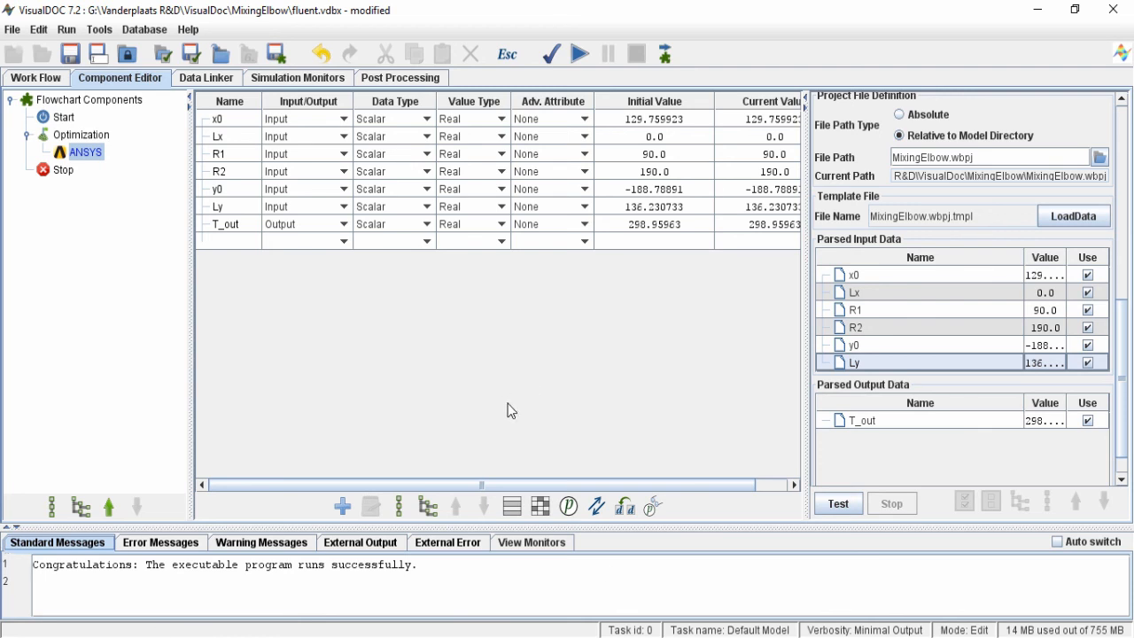
Step: Add the ANSYS component's inputs and output to Optimization in the Data Linker, with Auto Link creating the data links
left_click(213, 82)
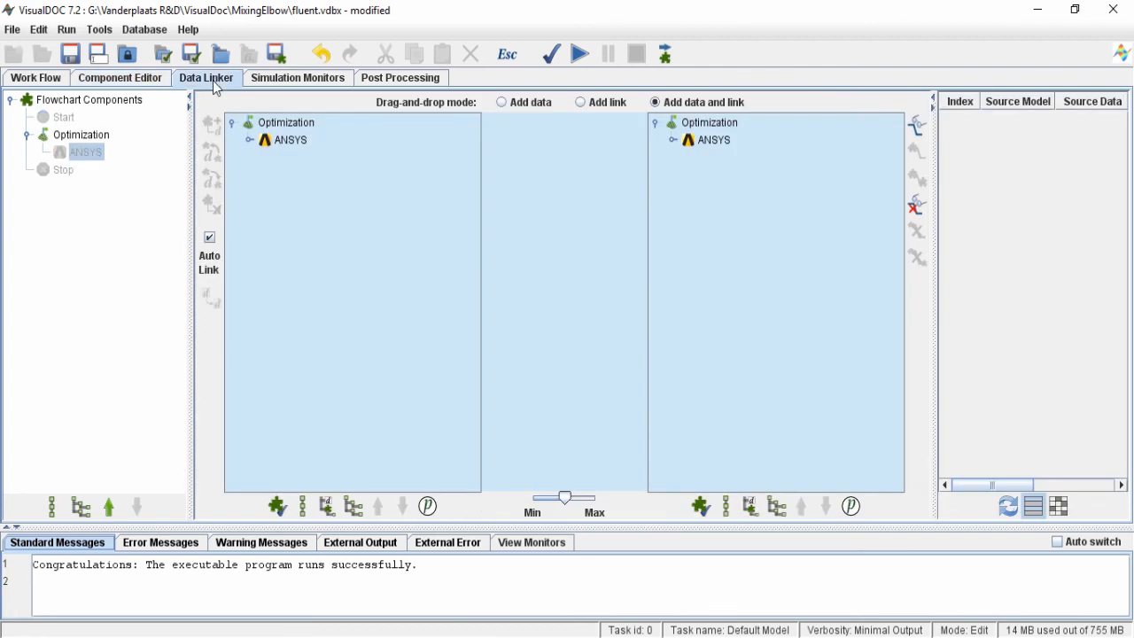
left_click(99, 135)
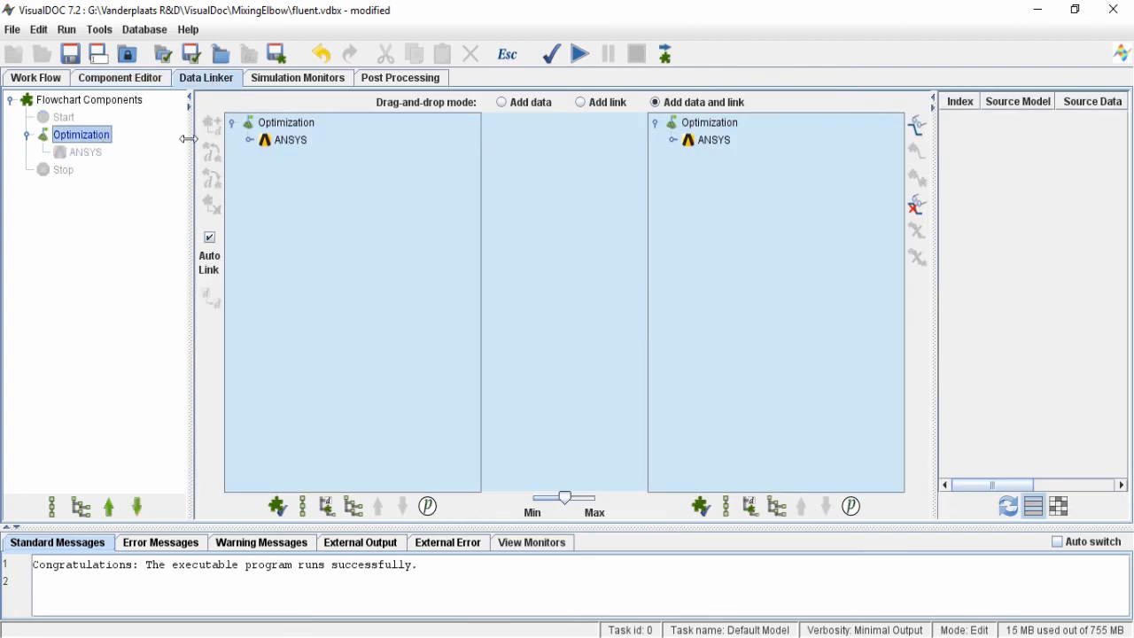
left_click(286, 122)
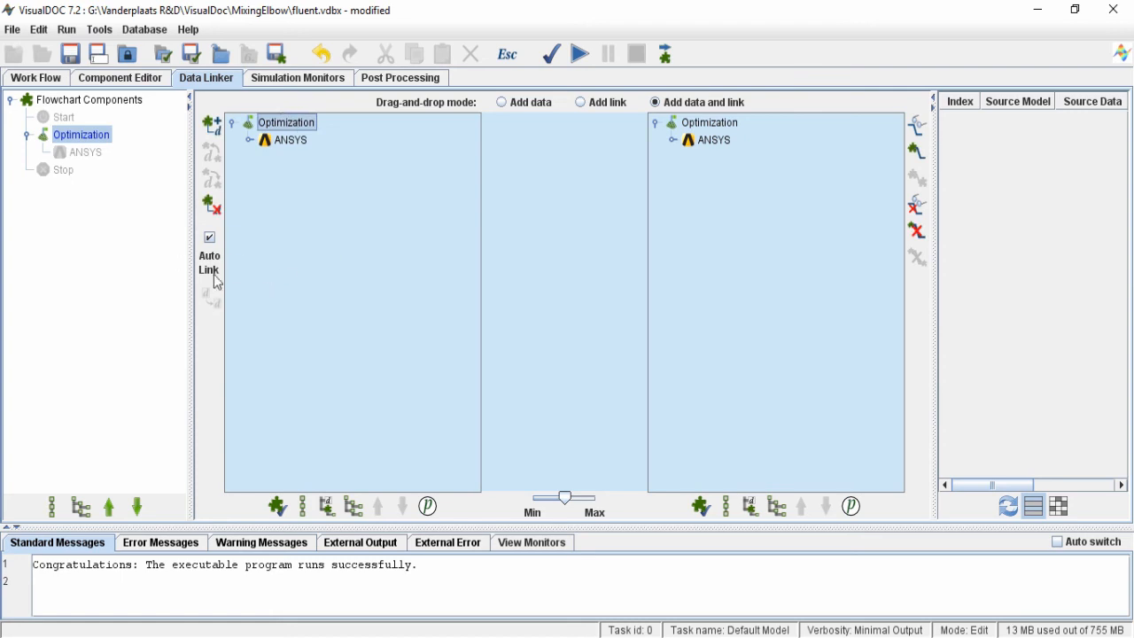
left_click(212, 125)
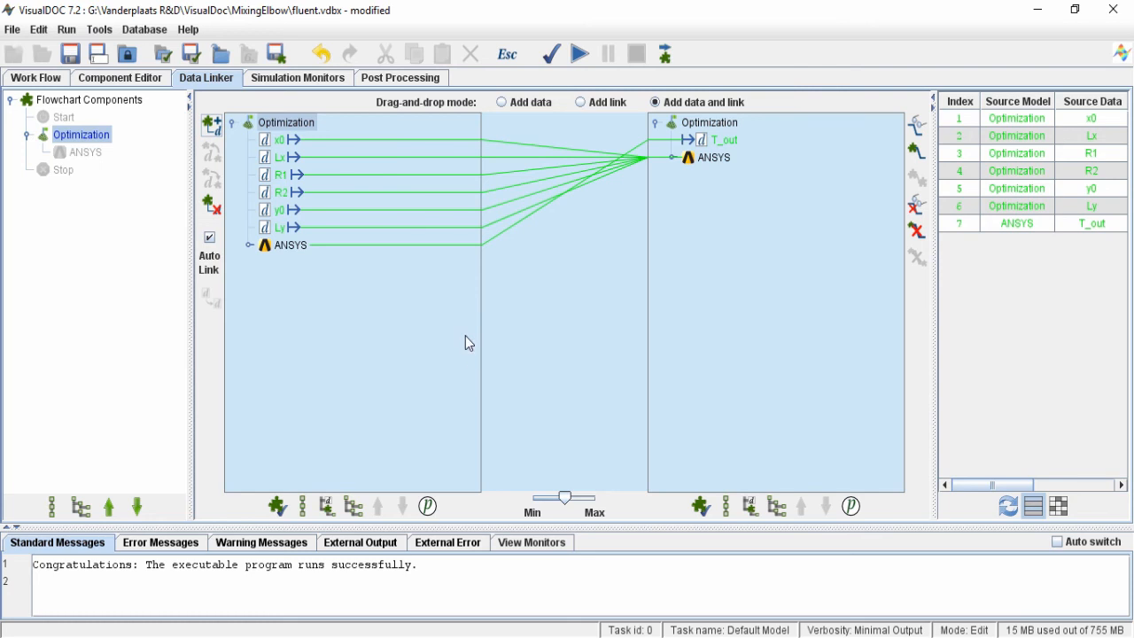
Step: Open the Optimization component in the Component Editor
left_click(120, 78)
left_click(90, 138)
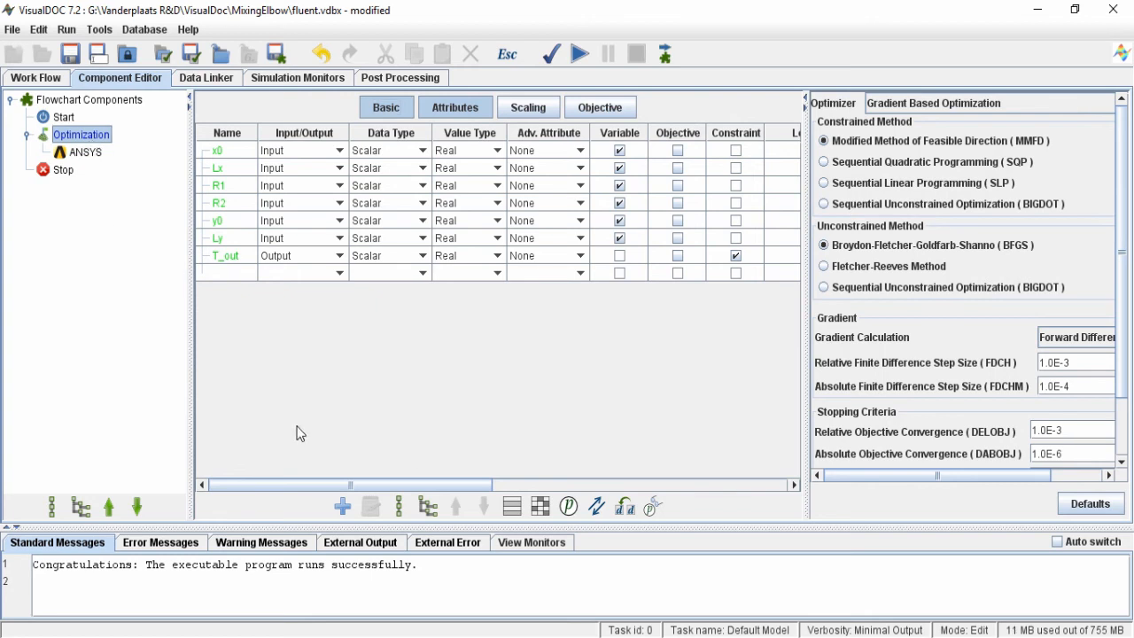
Step: Add two new scalar real input parameters named Theta and Beta to the Optimization component
left_click(219, 280)
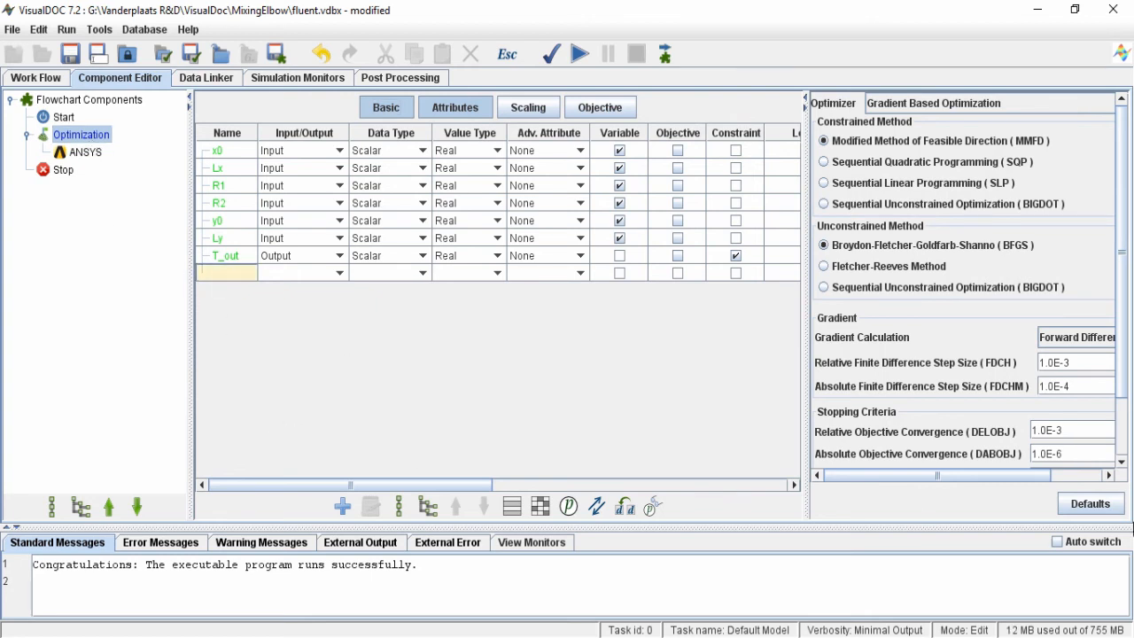
type("tH")
key("BackSpace")
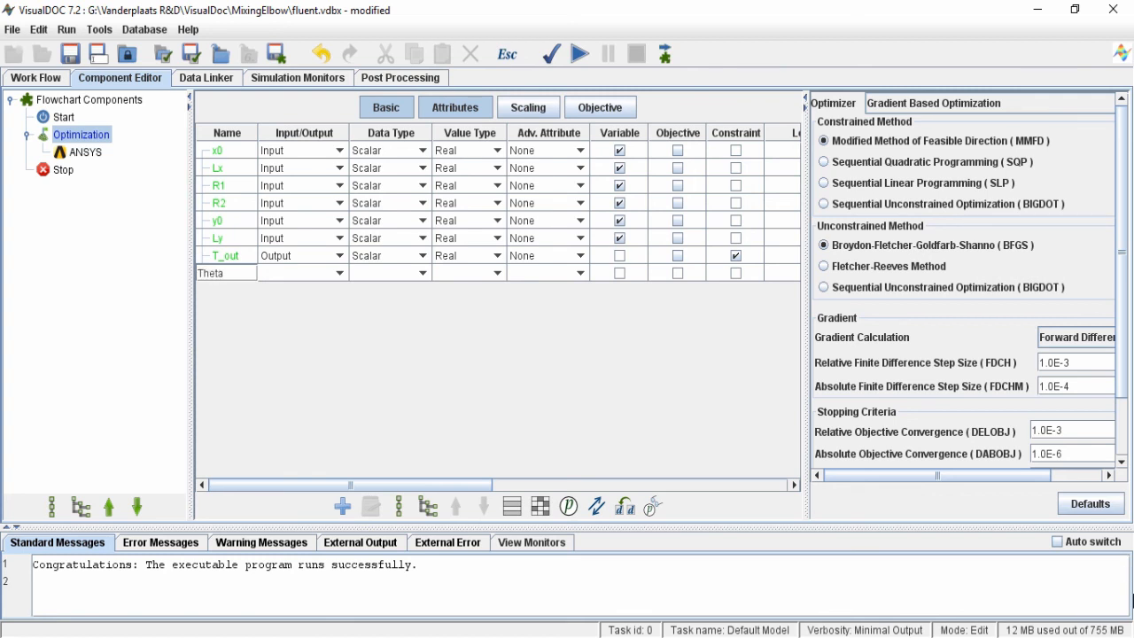
key("Return")
type("Beta")
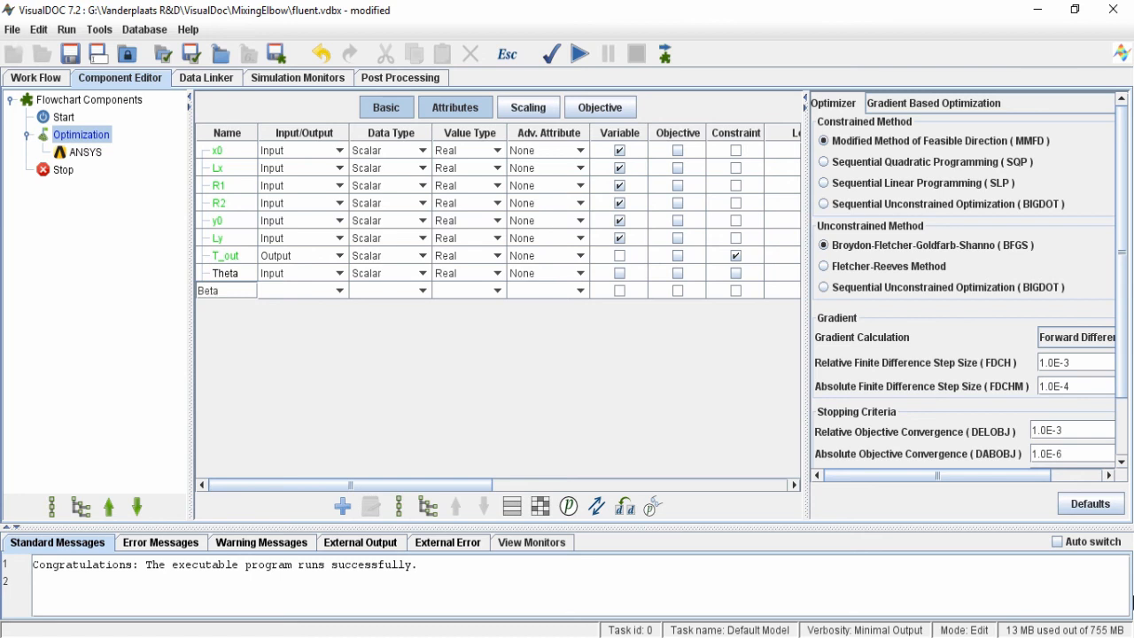
key("Return")
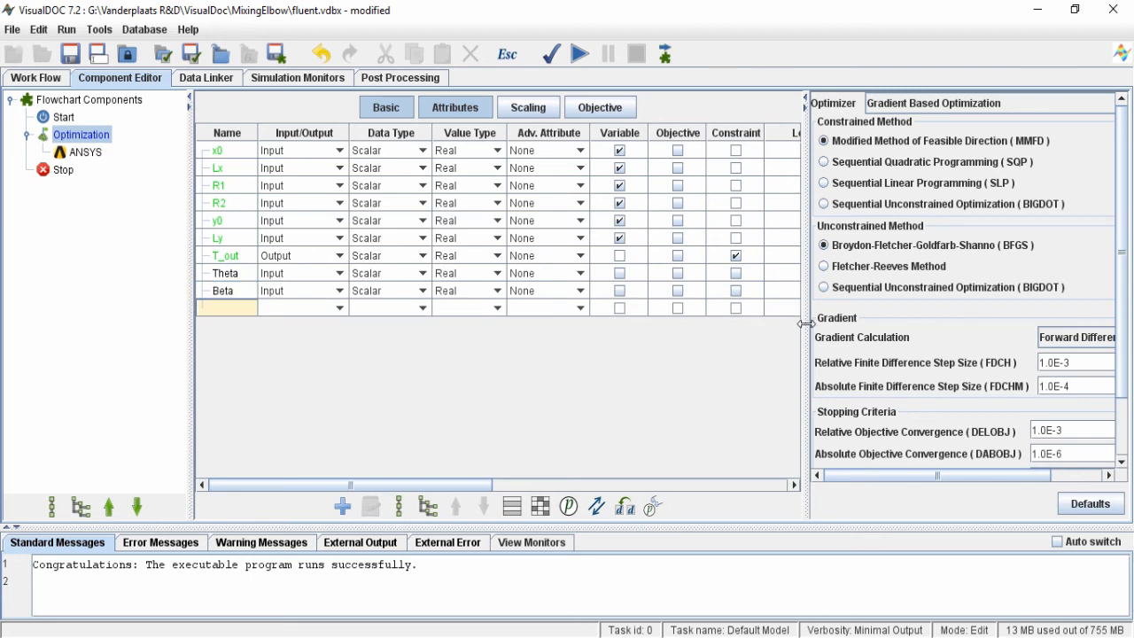
Step: Remove the variable designation from x0, Lx, R2, y0 and Ly, and designate Theta and Beta as design variables
left_click_drag(805, 323, 1002, 317)
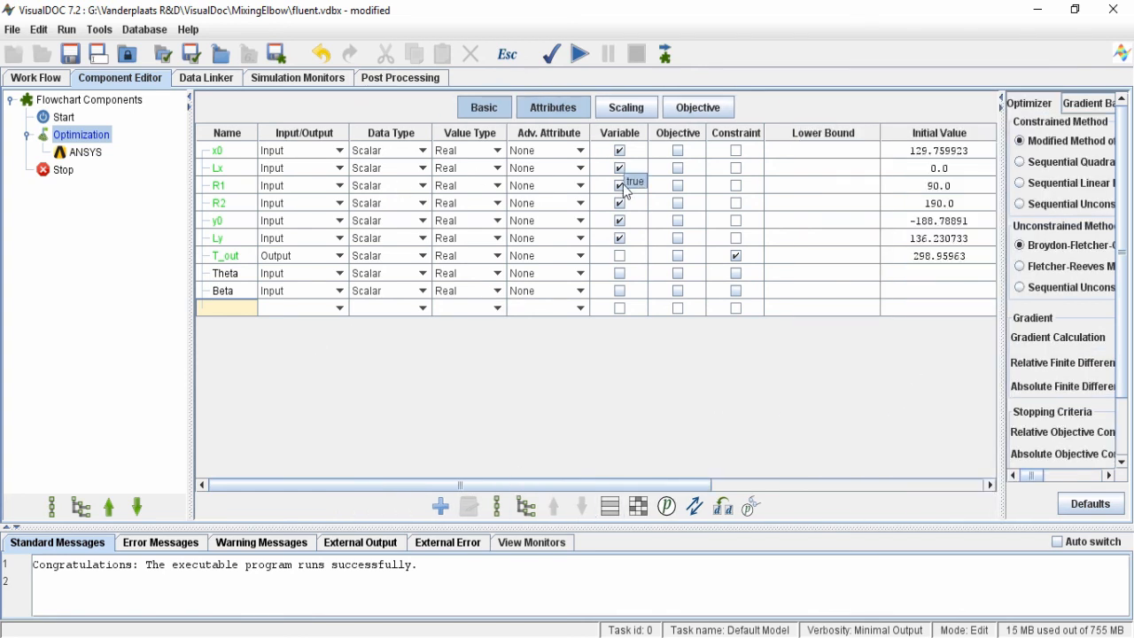
left_click(620, 151)
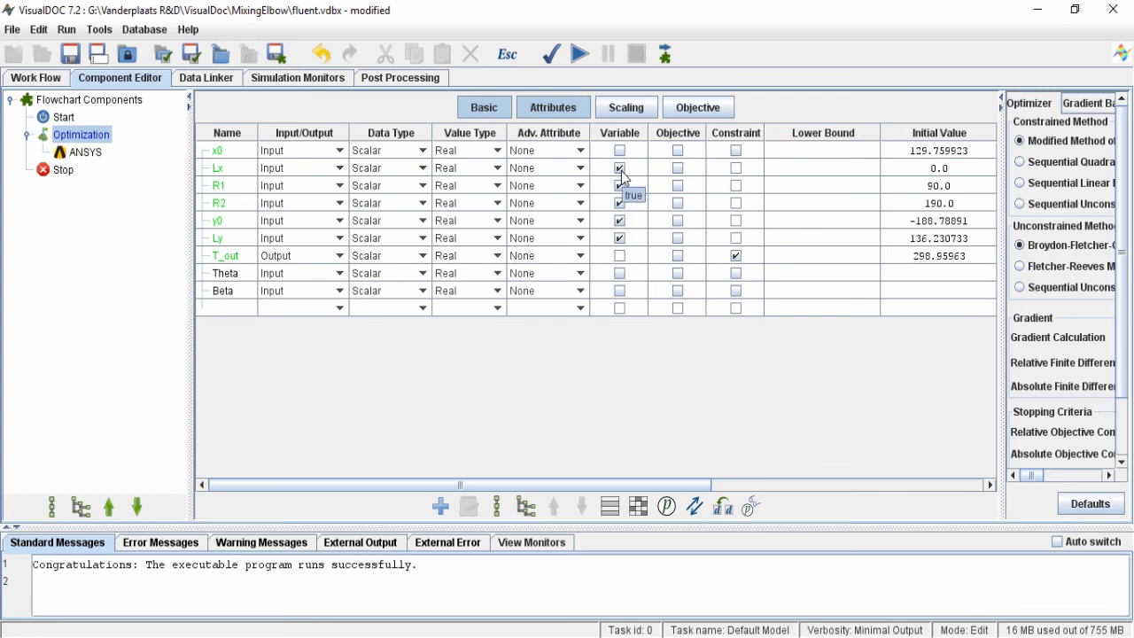
left_click(619, 168)
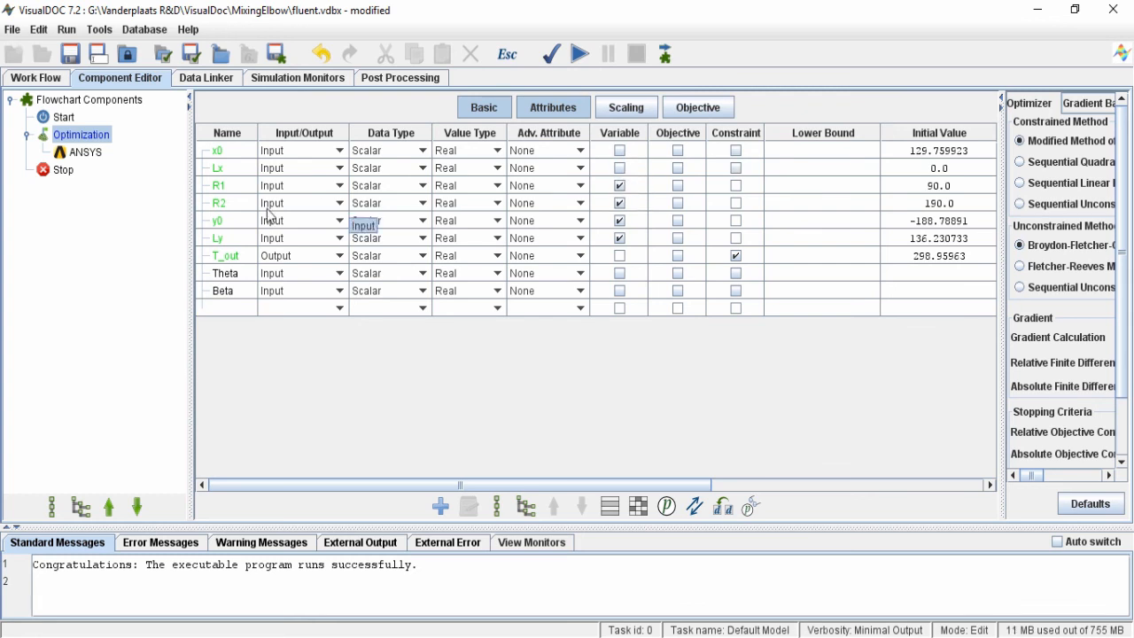
left_click(620, 205)
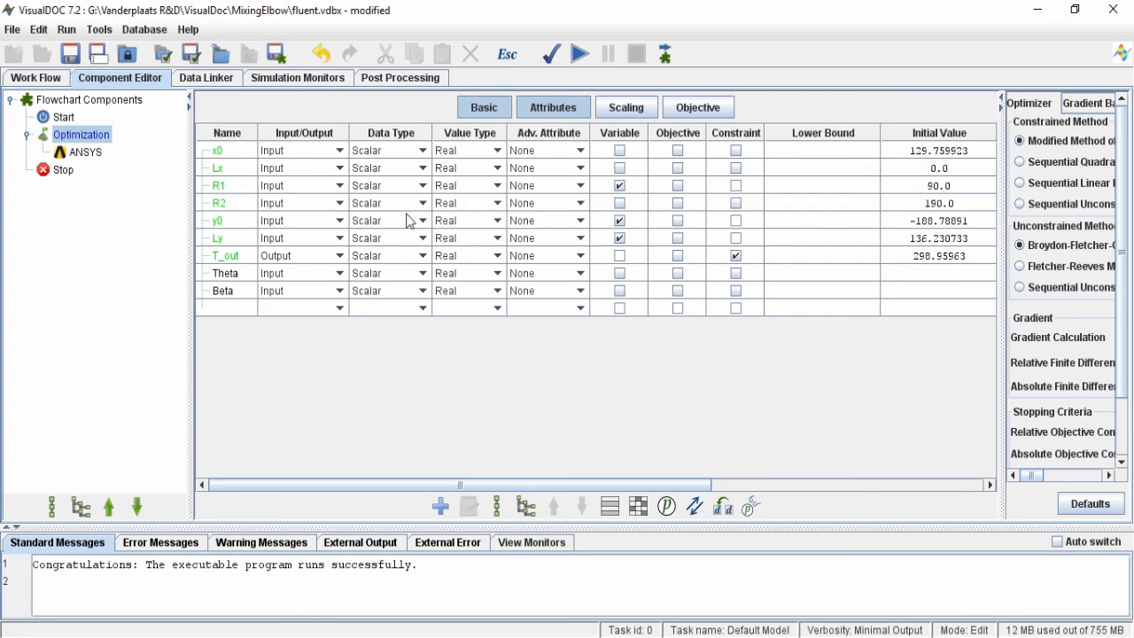
left_click(619, 220)
left_click(619, 237)
left_click(619, 273)
left_click(620, 290)
Step: Make T_out the objective instead of a constraint, and check its optimization goal
left_click(736, 257)
left_click(678, 256)
left_click_drag(669, 486, 1043, 489)
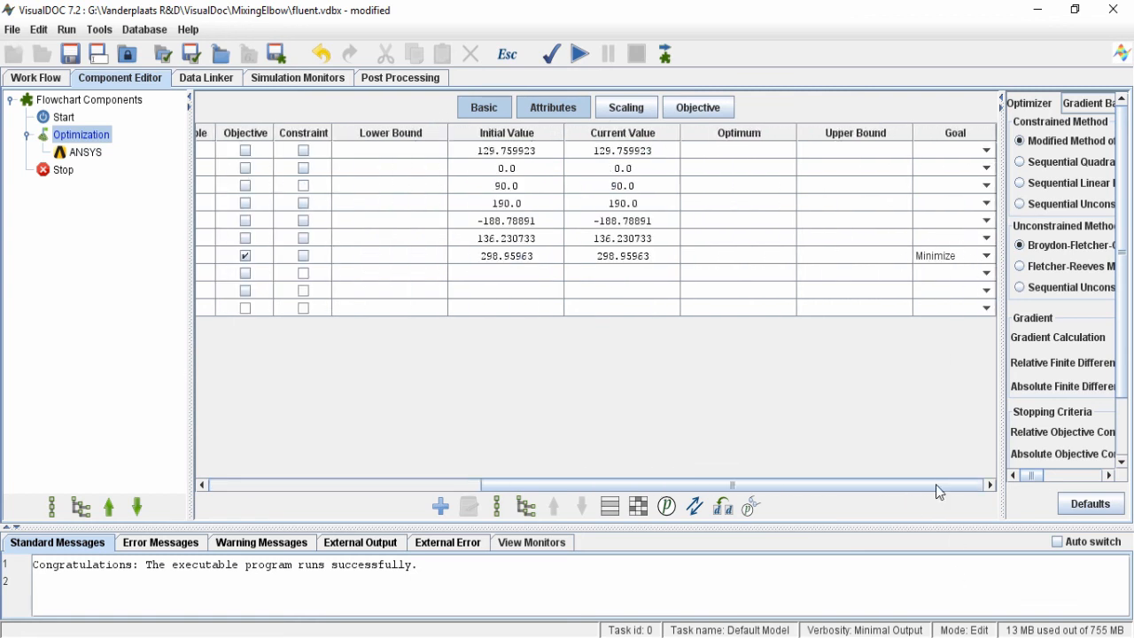
left_click_drag(935, 484, 664, 485)
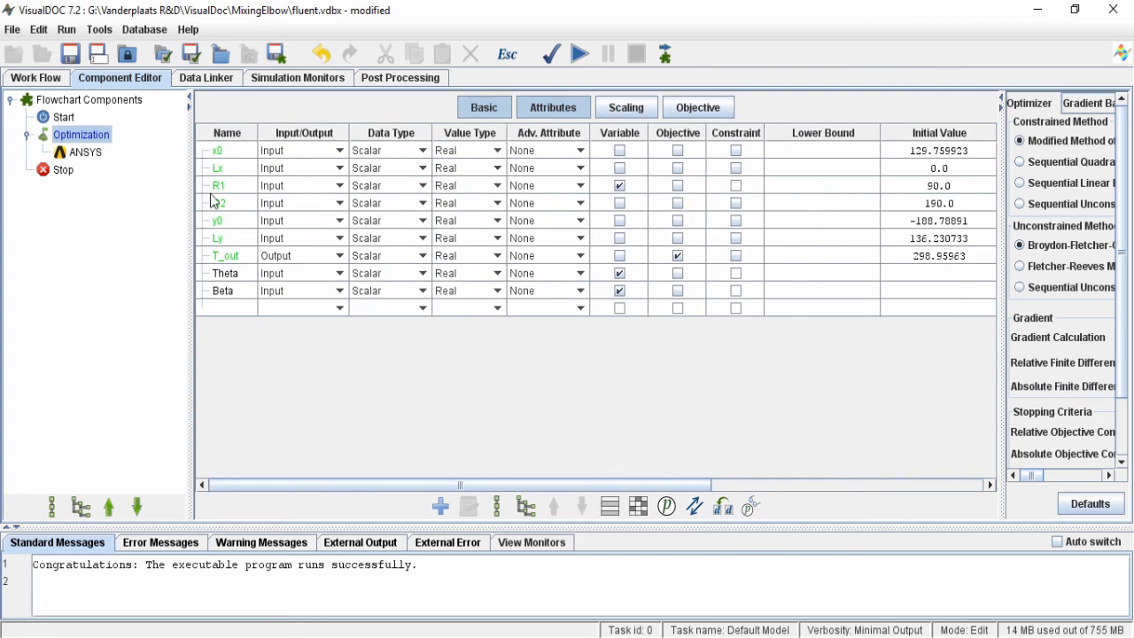
Step: Give R1 a lower bound of 90, an upper bound of 120 and an initial value of 105
left_click(767, 185)
type("90")
key("Tab")
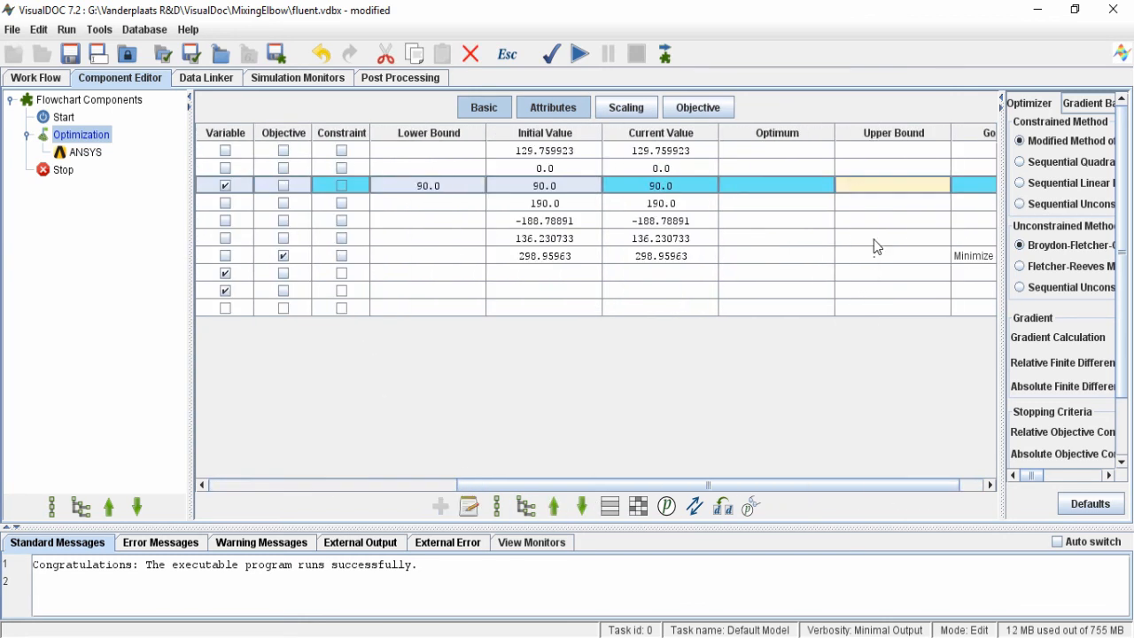
type("120")
left_click(545, 185)
type("105")
key("Return")
Step: Give Theta a lower bound of 21, an upper bound of 73 and an initial value of 47
left_click_drag(688, 483, 435, 482)
left_click(788, 278)
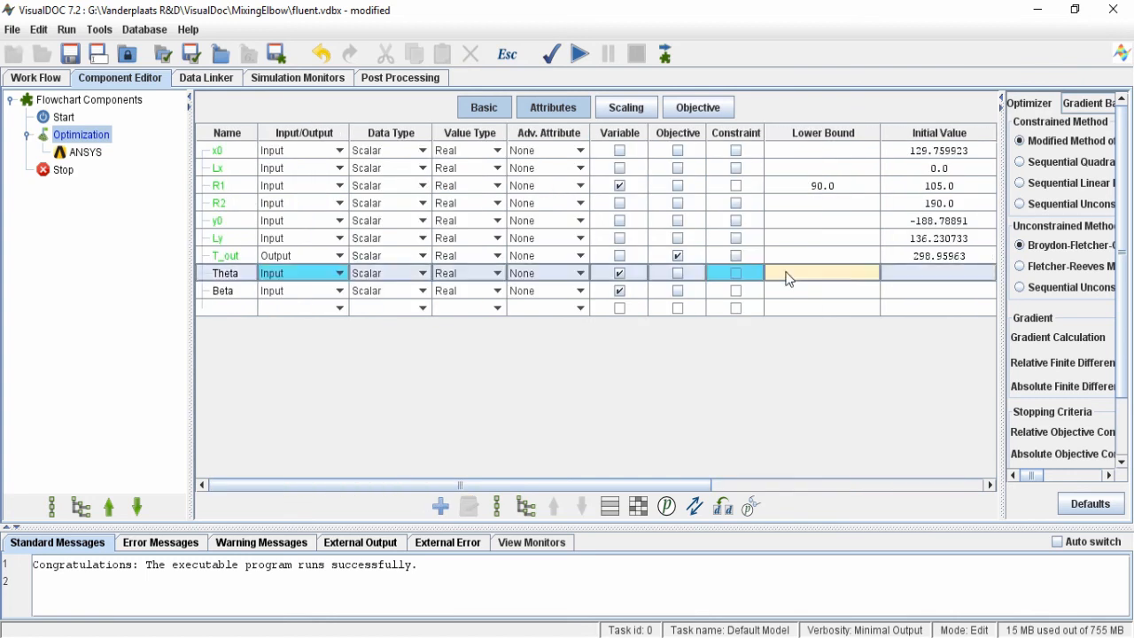
type("21")
key("Tab")
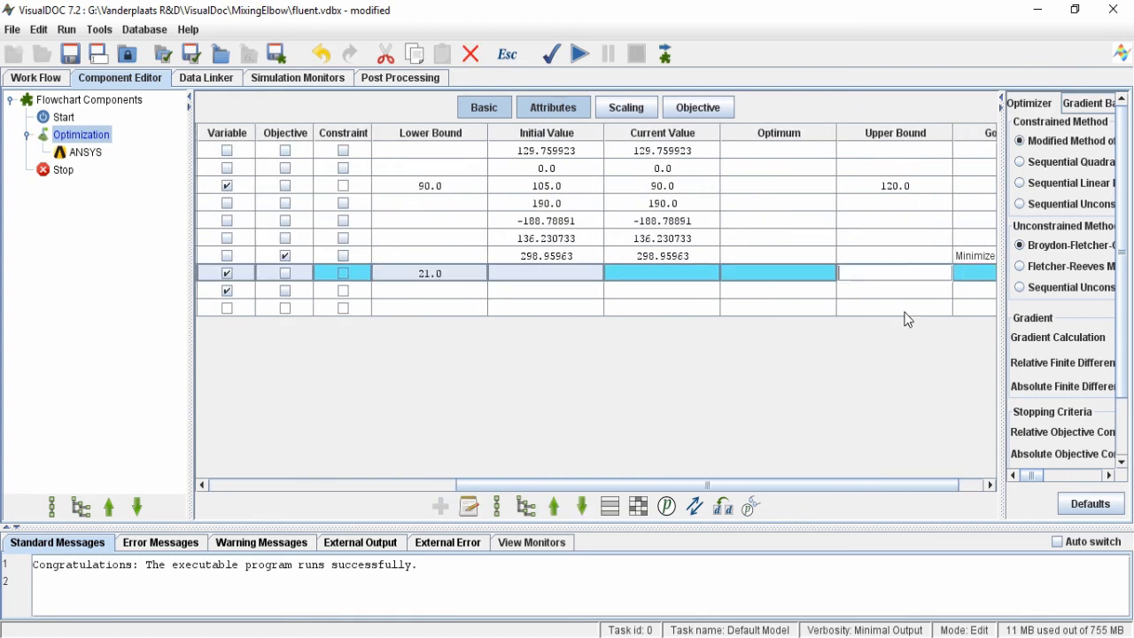
type("73")
left_click(559, 273)
type("47")
Step: Give Beta a lower bound of 0, an upper bound of 90 and an initial value of 45
left_click(448, 293)
type("0")
left_click(877, 291)
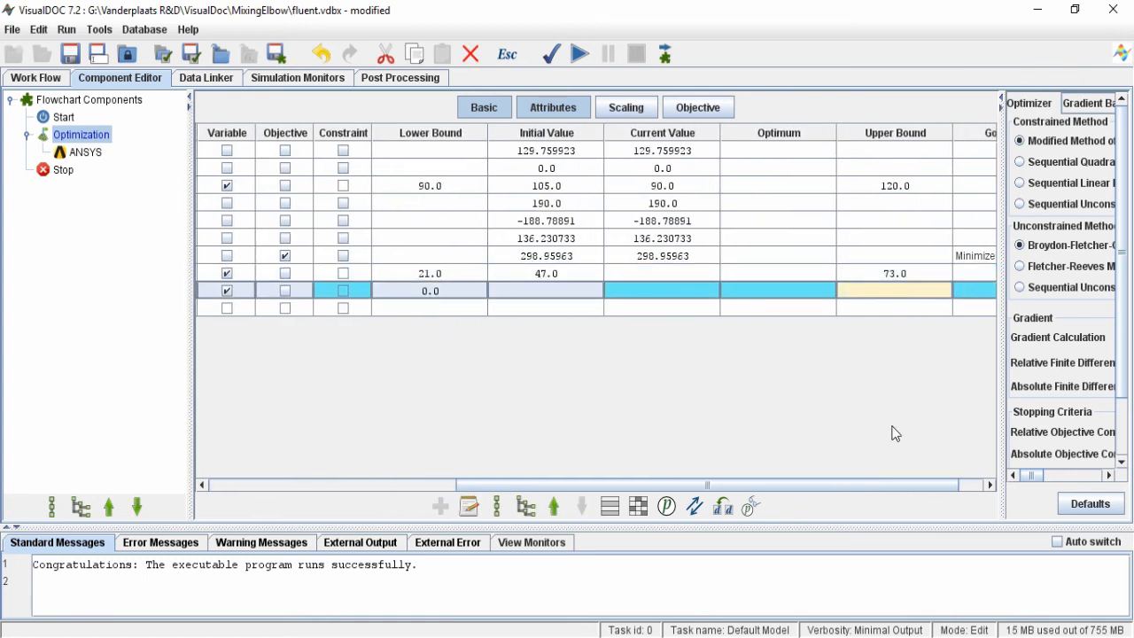
type("90")
left_click(545, 290)
type("45")
key("Return")
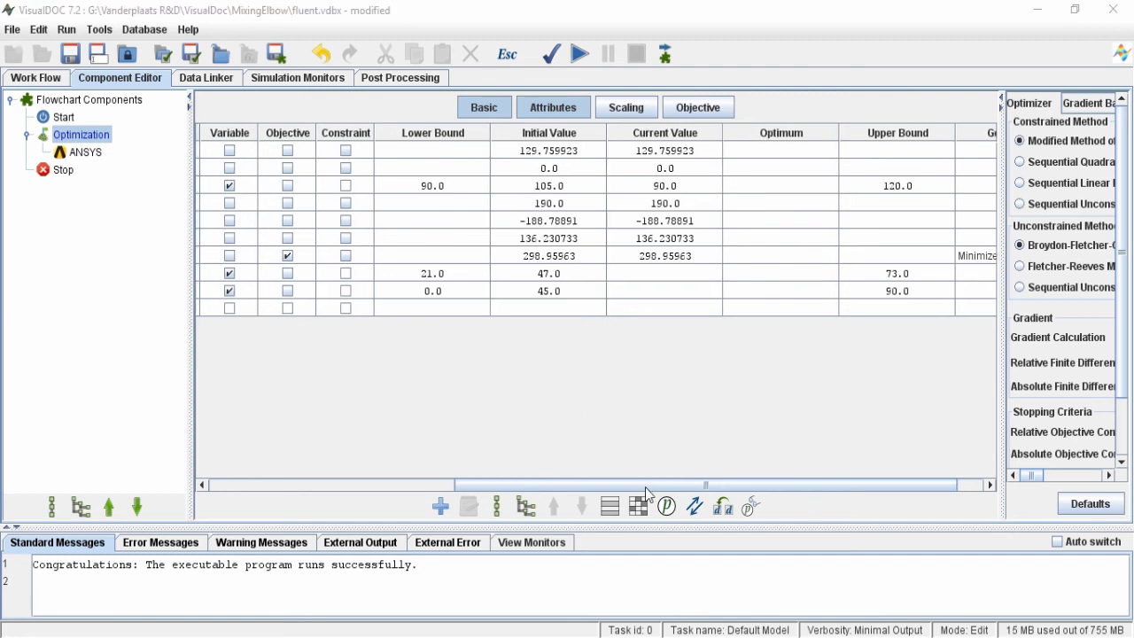
Step: Set the advanced attribute of x0 and Lx to Synthetic
left_click_drag(653, 484, 257, 474)
left_click(306, 203)
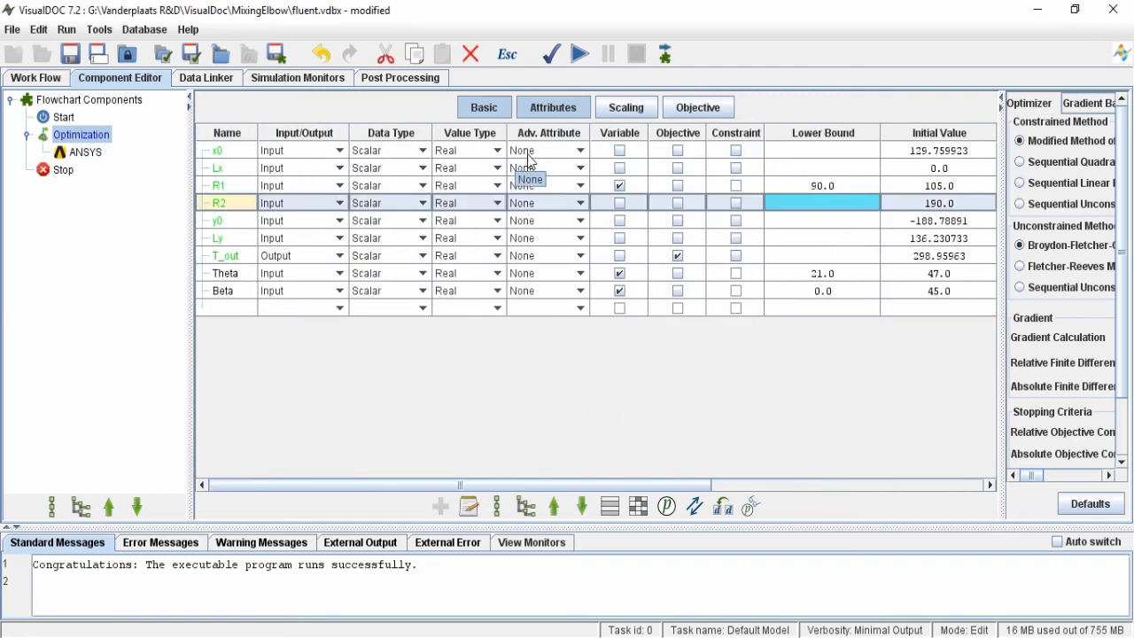
left_click(580, 151)
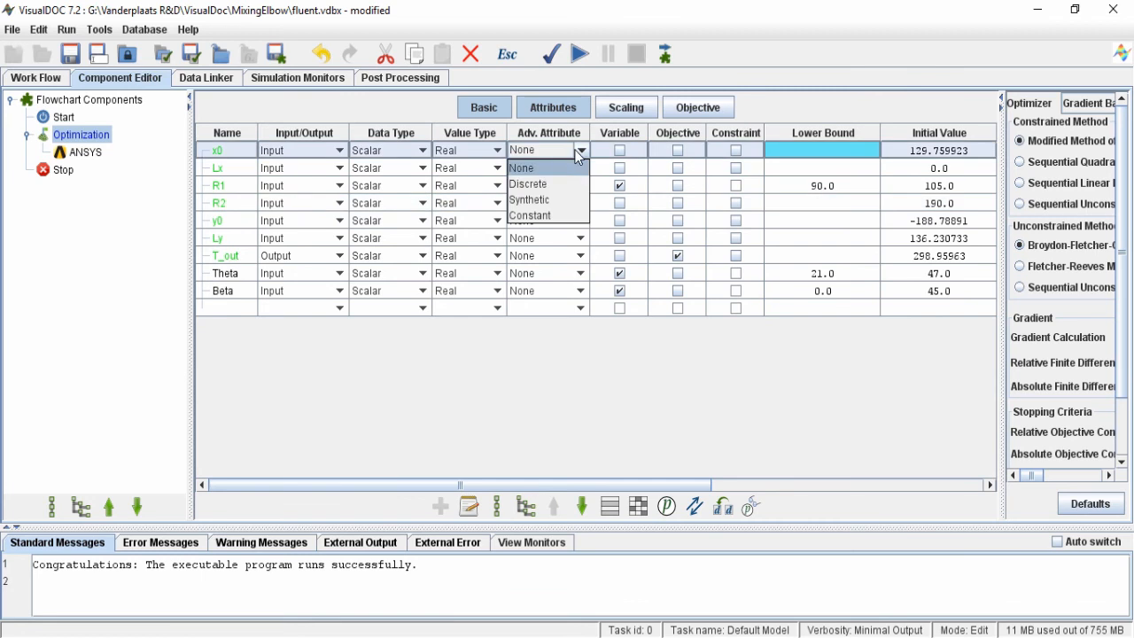
left_click(542, 205)
left_click(545, 167)
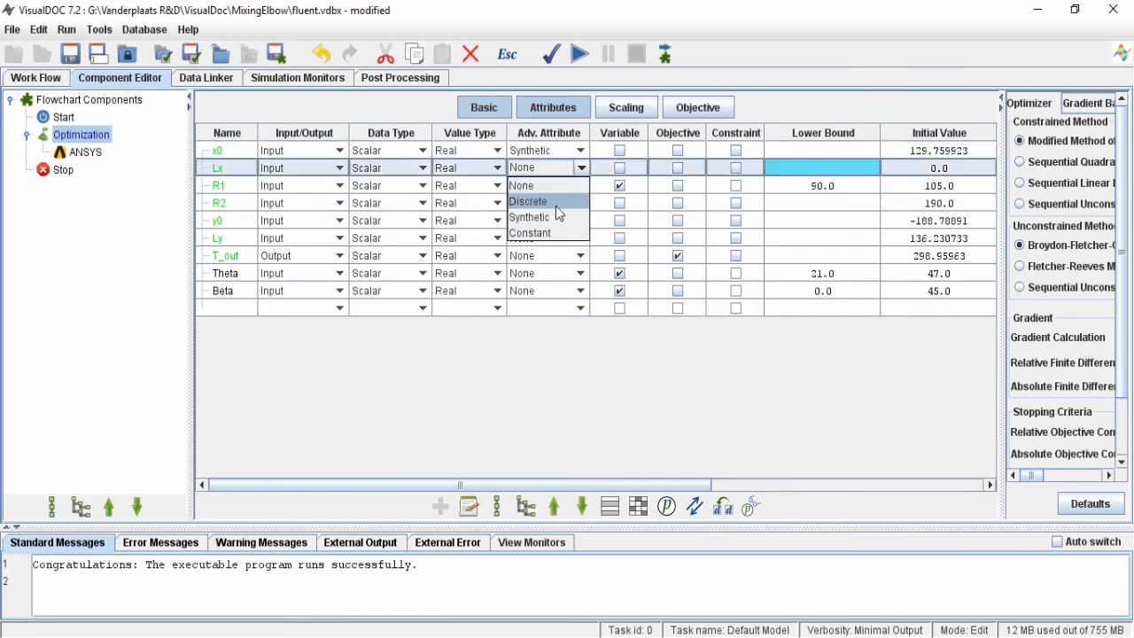
left_click(536, 217)
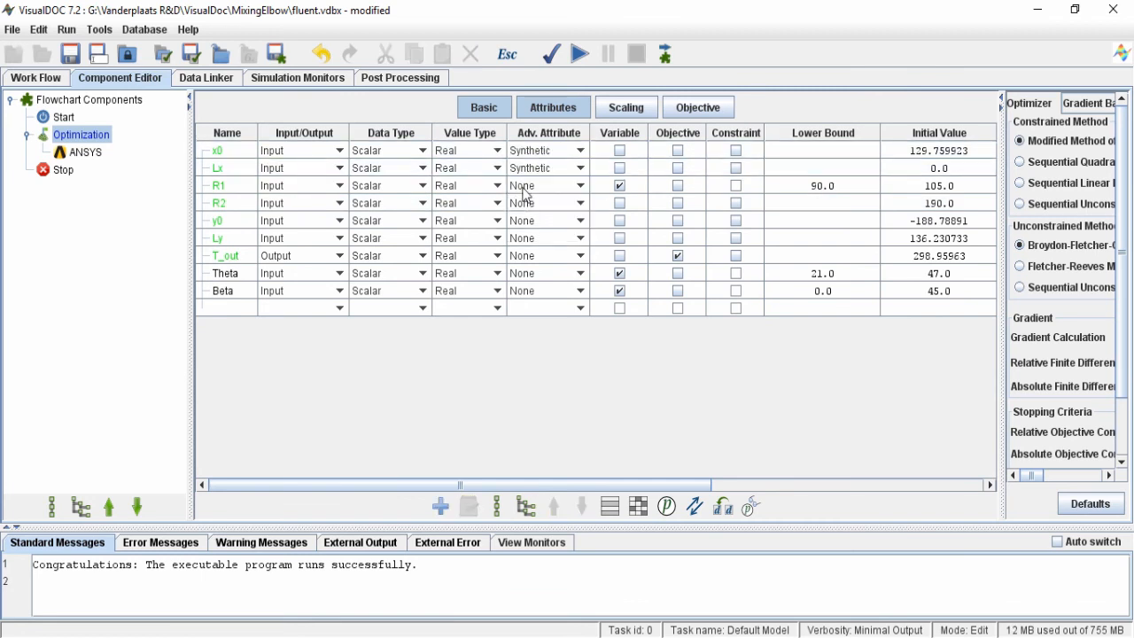
Step: Set the advanced attribute of R2, y0 and Ly to Synthetic
left_click(581, 222)
left_click(577, 186)
left_click(580, 203)
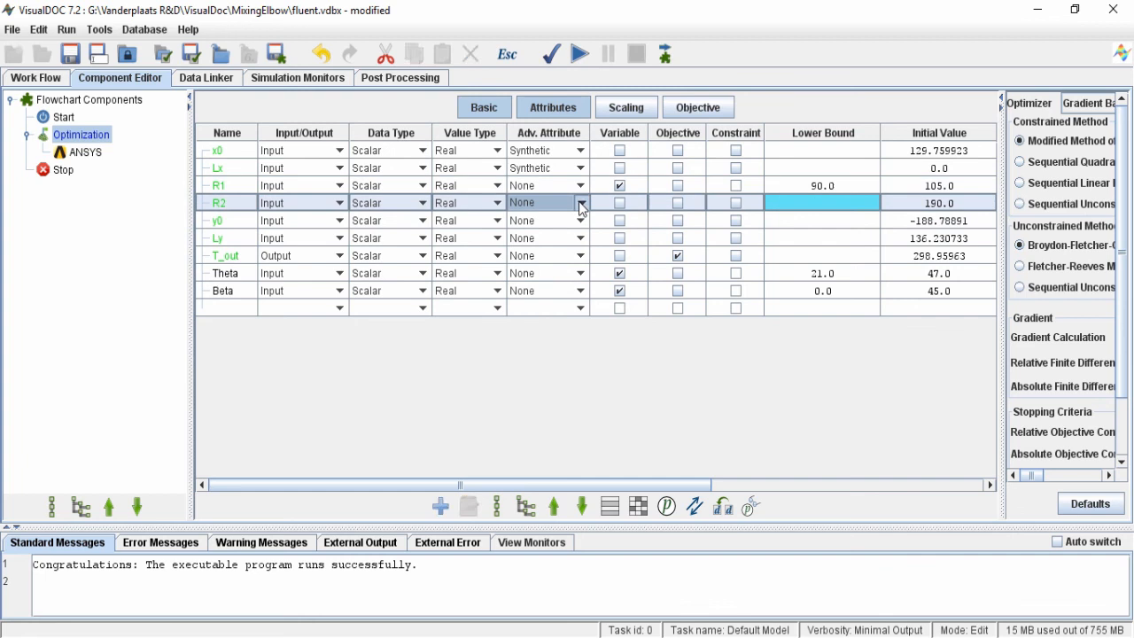
left_click(580, 204)
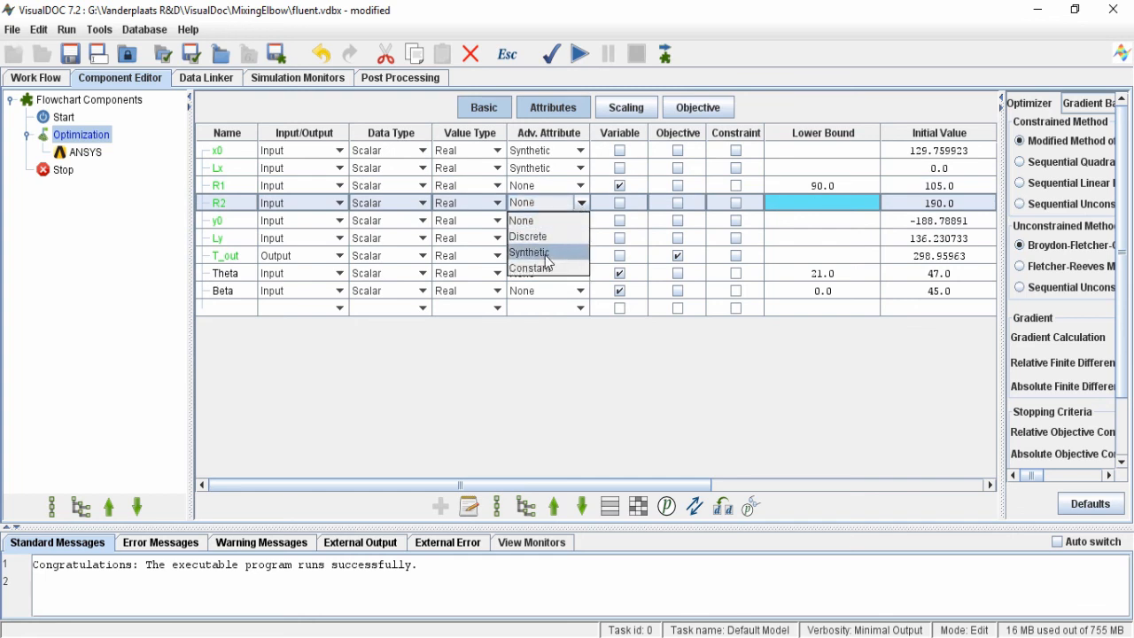
left_click(545, 255)
left_click(586, 221)
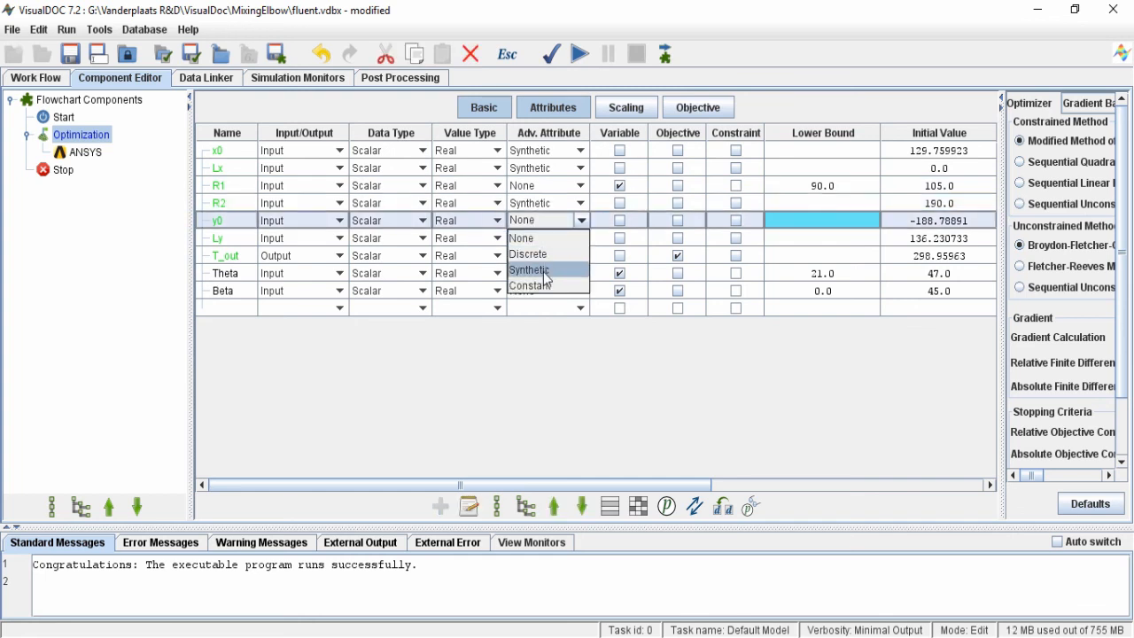
left_click(545, 271)
left_click(571, 238)
left_click(545, 287)
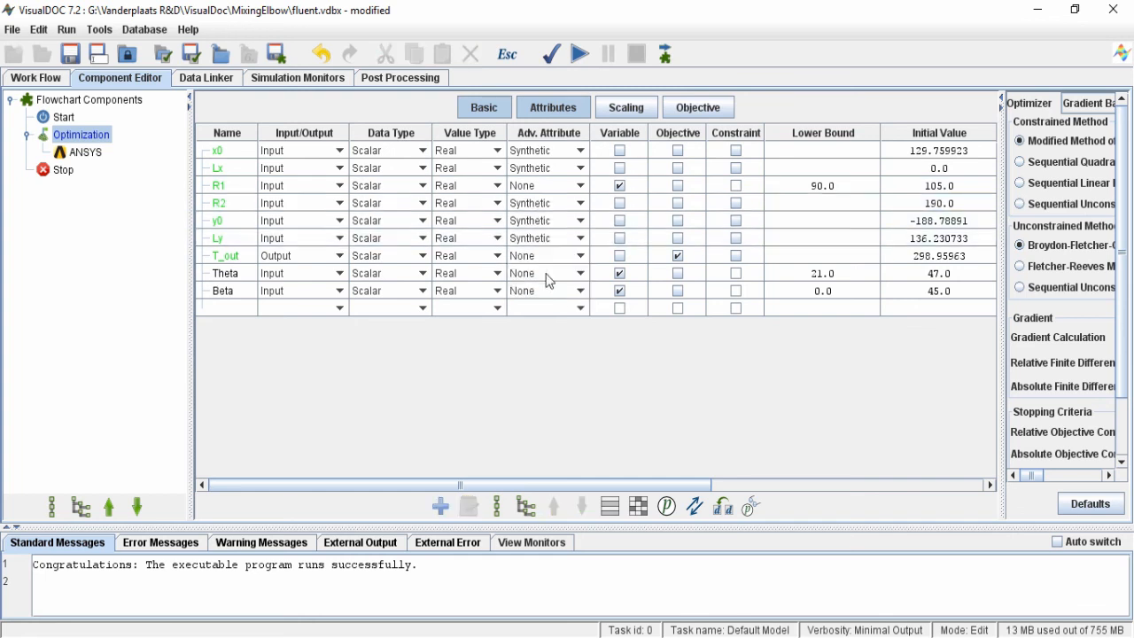
left_click(572, 256)
left_click(527, 366)
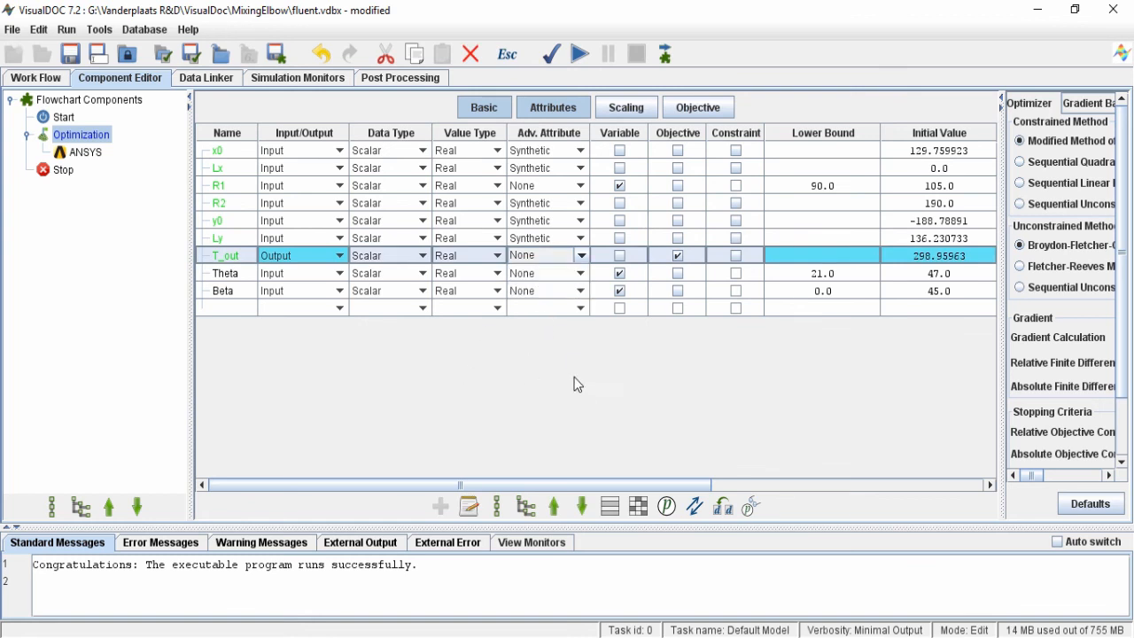
Step: Define R2's dependency equation as R2 = R1 +100 with R1 as its input, and test and save the equation
left_click(222, 204)
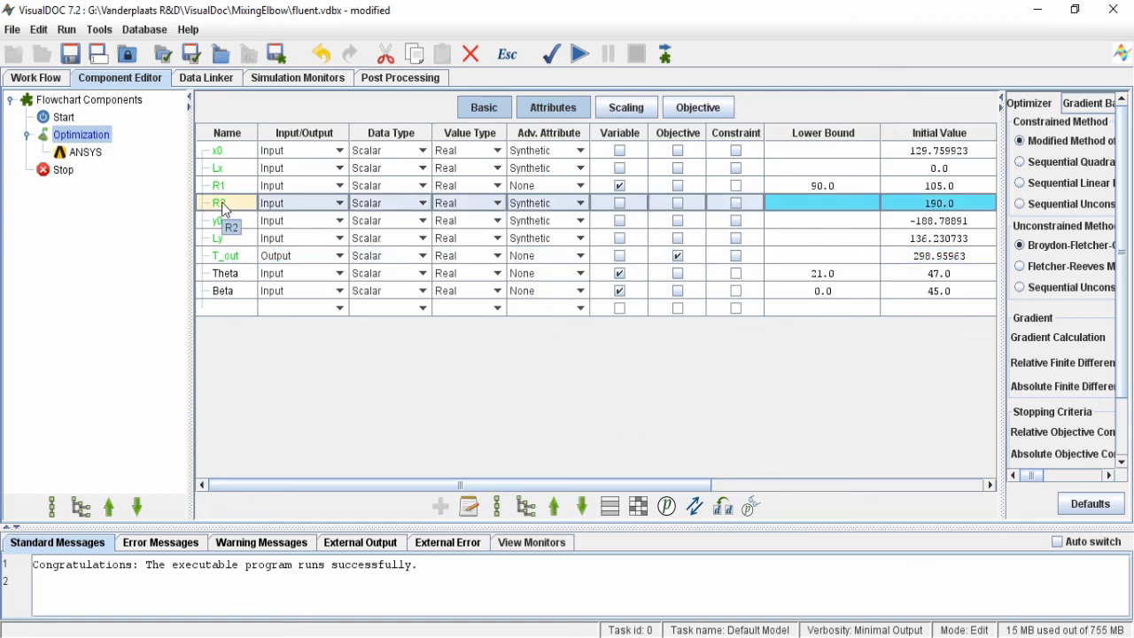
right_click(222, 207)
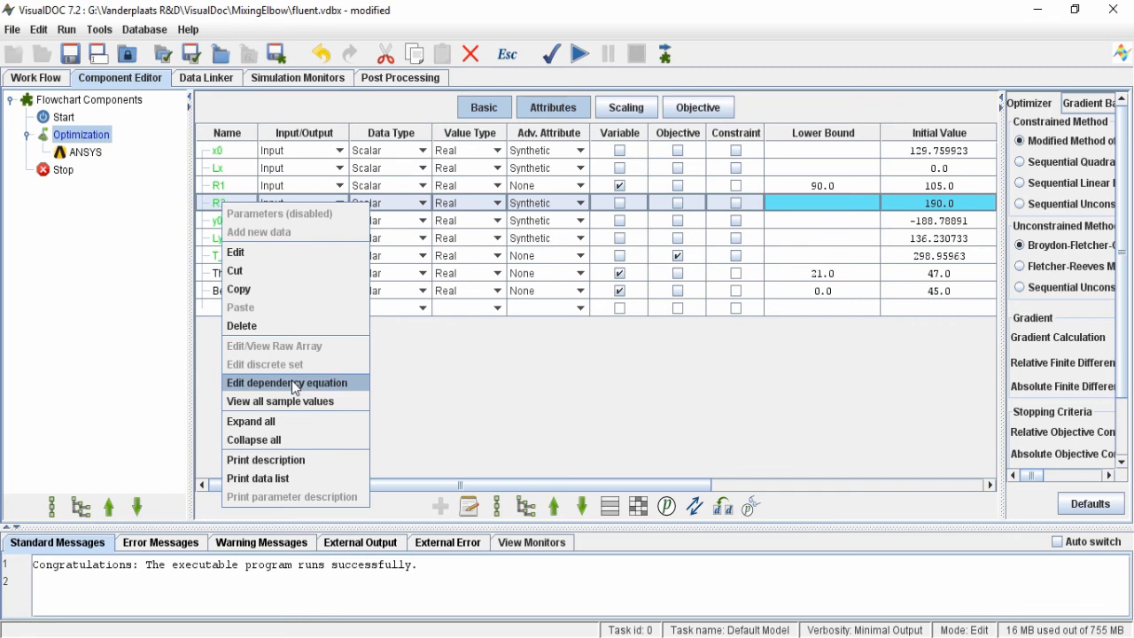
left_click(295, 383)
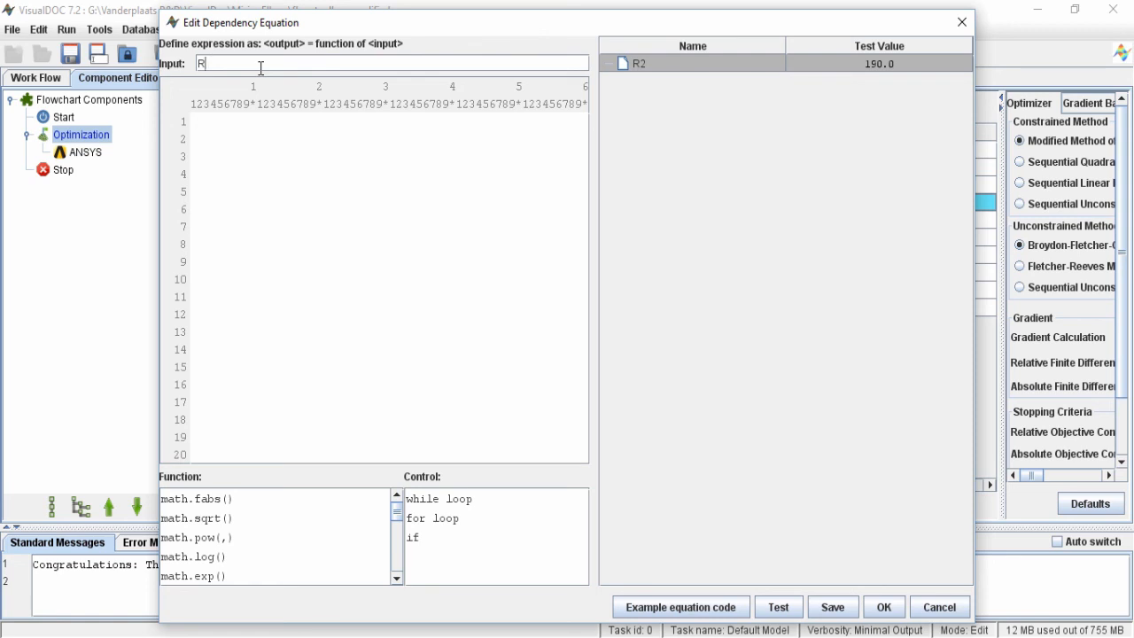
key("Return")
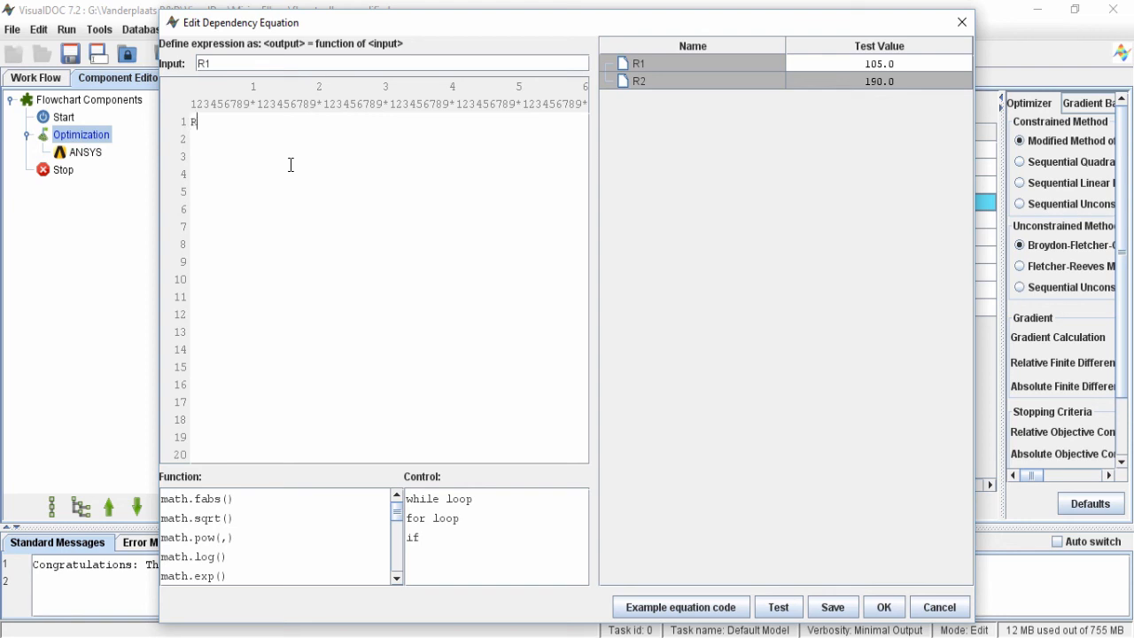
type("2 = R1 +100")
left_click(917, 64)
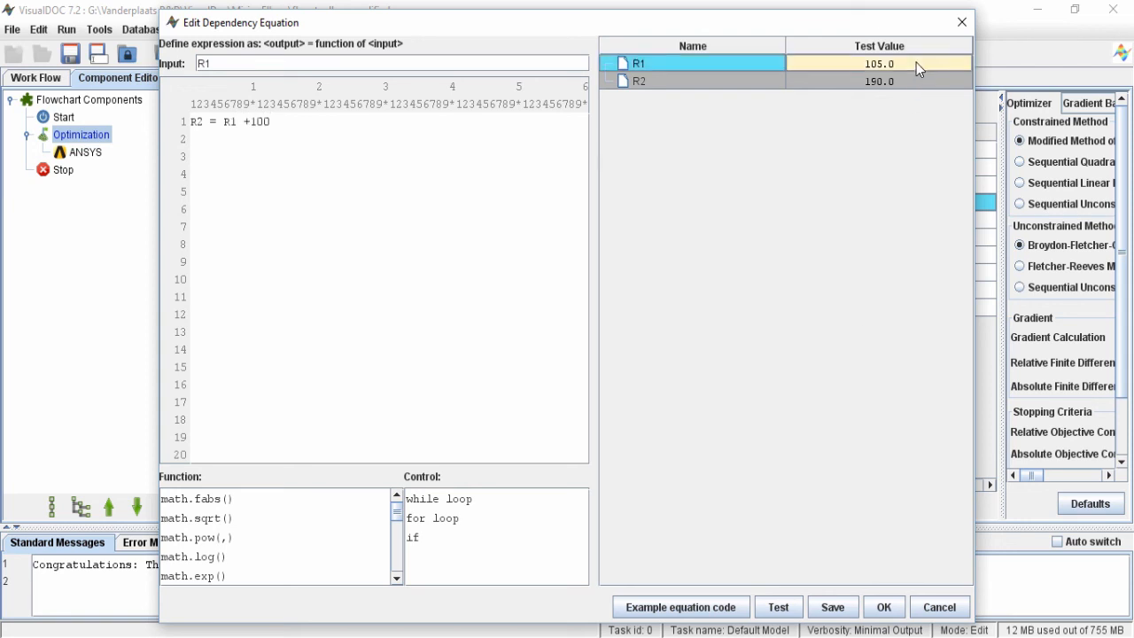
left_click(793, 612)
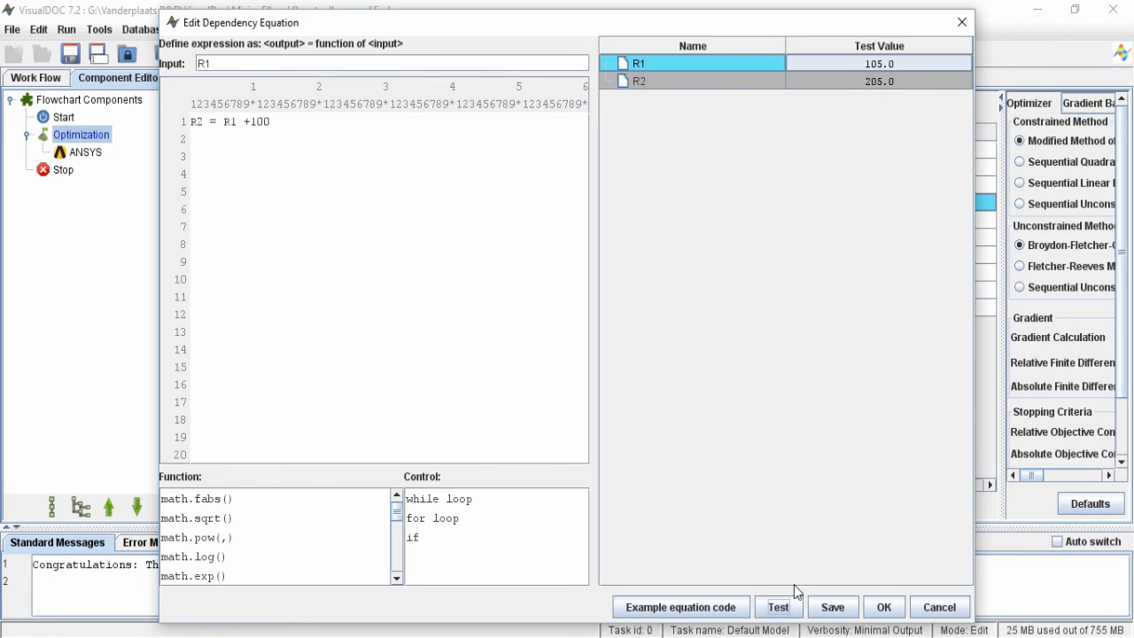
left_click(833, 607)
left_click(884, 608)
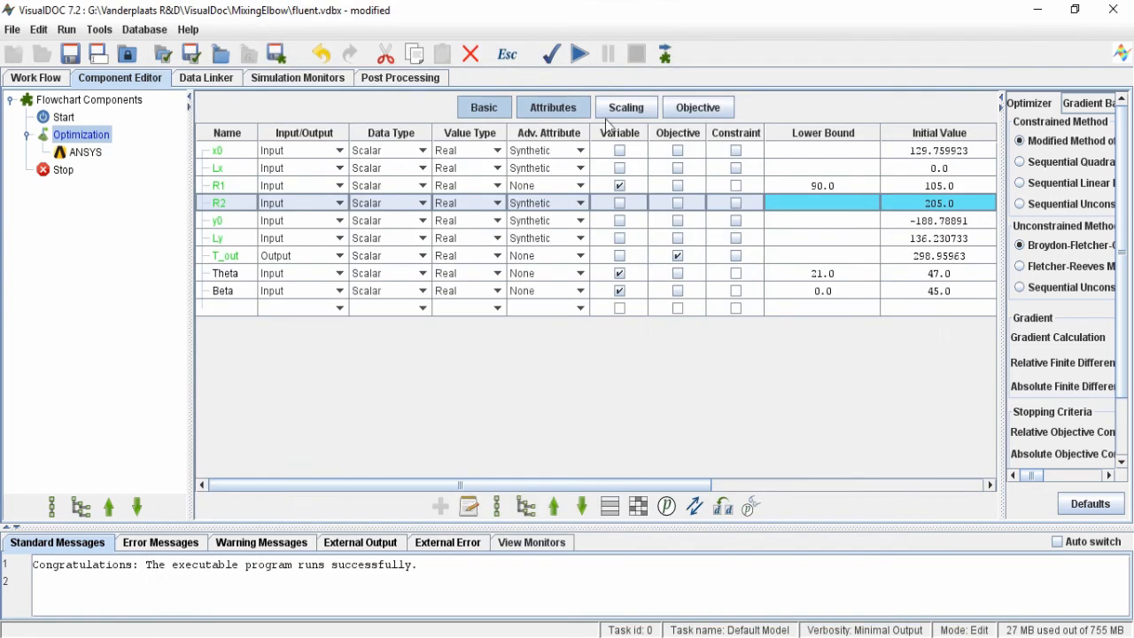
Step: Define x0's dependency equation with inputs R1,Theta,Beta: degree=(Beta-Theta)*3.14159265359/180, A=(R1+50)*math.cos(degree), L=math.sqrt(math.pow(A,2)+100*R1+7500)-A+50, Lx=L*math.sin((90-Beta)*3.14159265359/180), x0=math.cos(Theta/180*3.14159265359)*(R1+50)+Lx
left_click(228, 158)
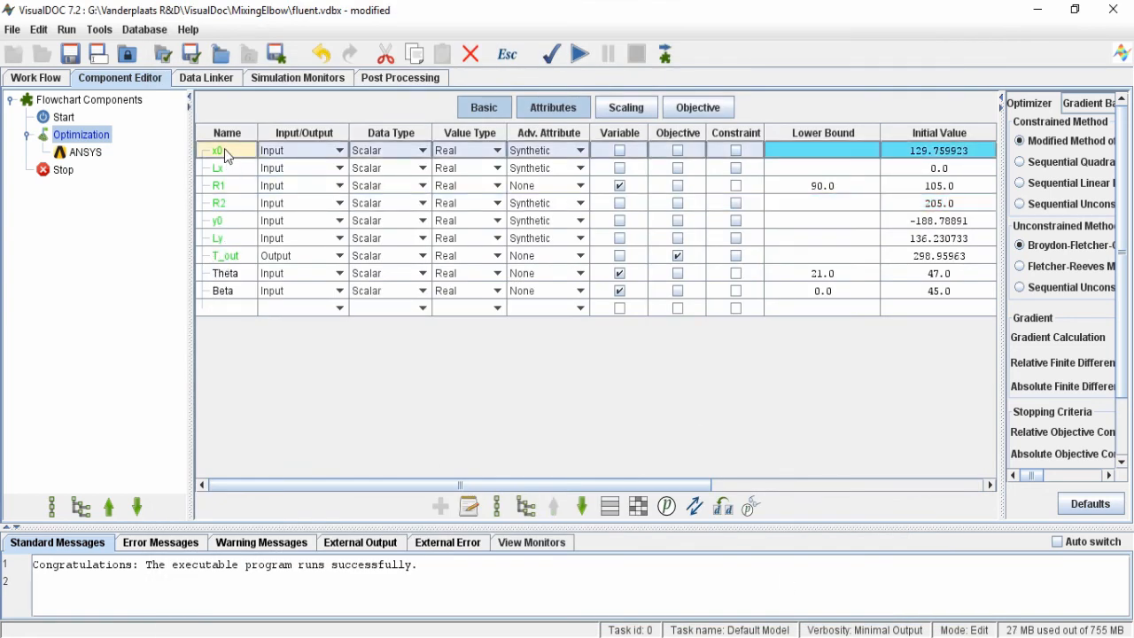
right_click(224, 149)
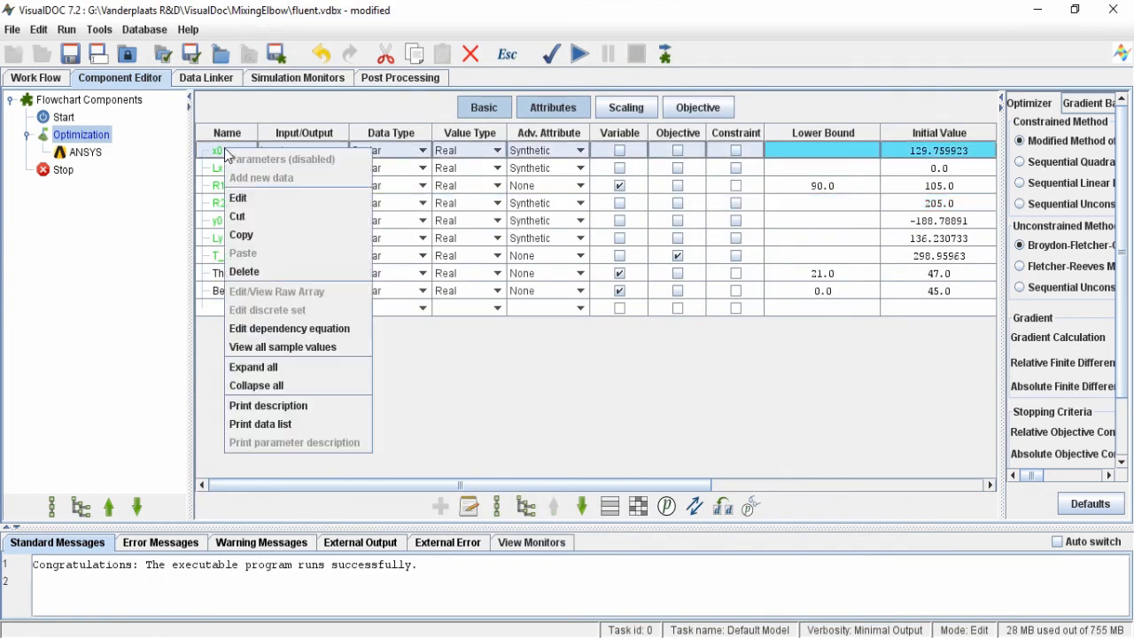
left_click(289, 329)
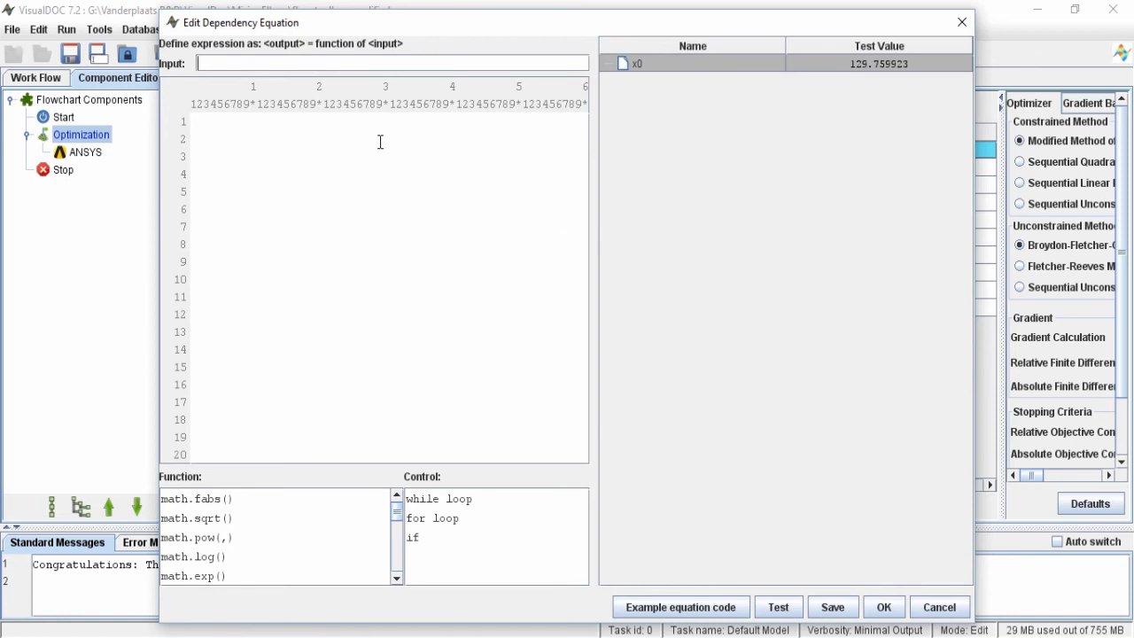
type("R1,Theta,Beta")
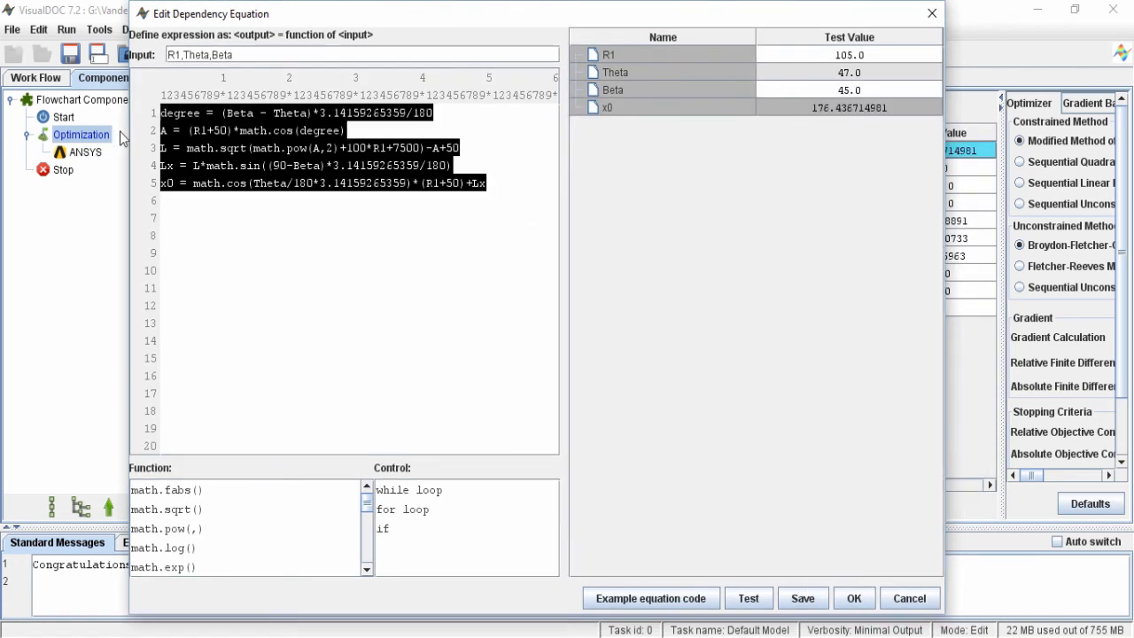
left_click(854, 598)
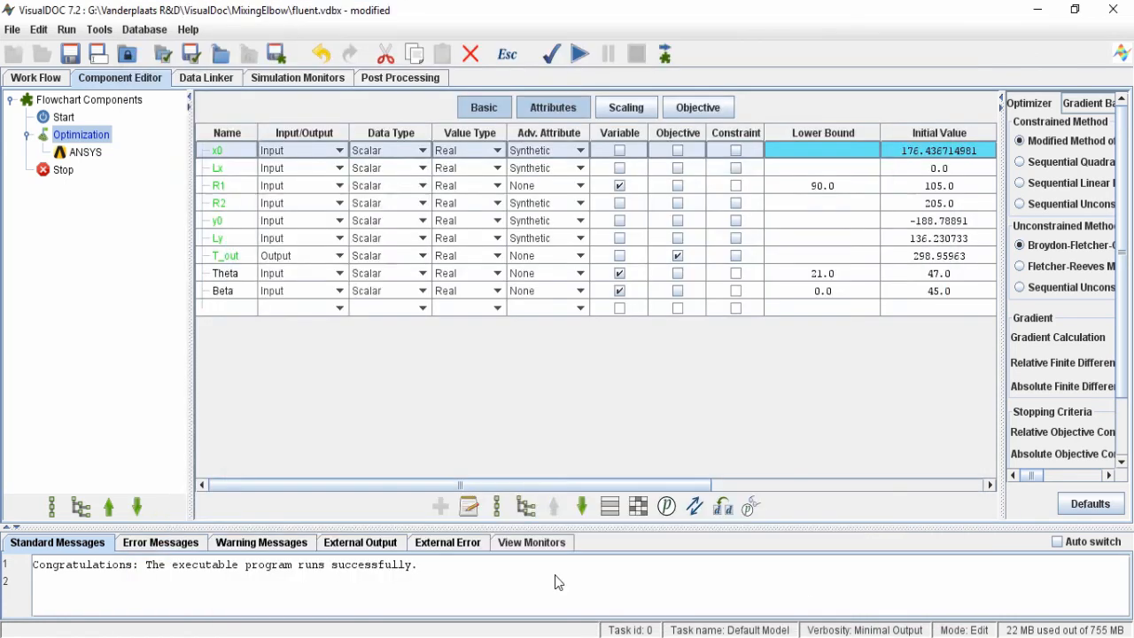
Step: Open Lx's dependency equation and set its inputs to R1, Theta, Beta
right_click(221, 167)
left_click(291, 347)
type(",Theta,Lx")
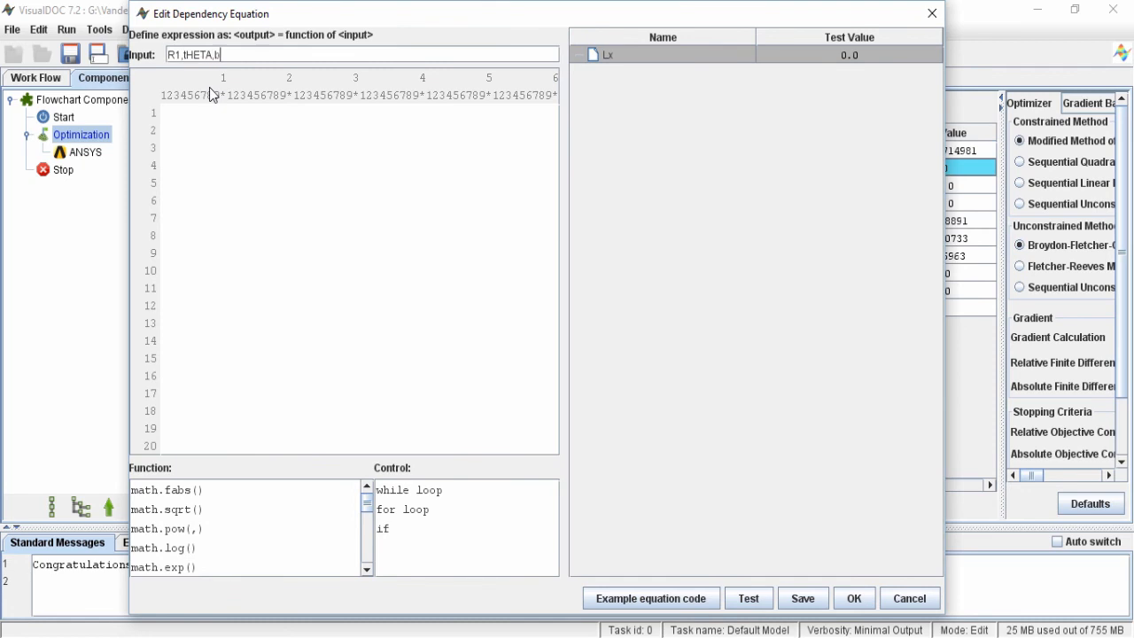
key("BackSpace")
key("BackSpace")
key("BackSpace")
key("BackSpace")
key("BackSpace")
key("BackSpace")
key("BackSpace")
key("BackSpace")
key("BackSpace")
type(", Theta, Beta")
Step: Enter Lx's equation with x0's degree, A and L lines plus Lx = -L*math.sin((90-Beta)*3.14159265359/180), and test and save it
left_click(218, 120)
type("degree = (Beta - Theta)*3.14159265359/180 A = (R1+50)*math.cos(degree) L = math.sqrt(math.pow(A,2)+100*R1+7500)-A+50 Lx = L*math.sin((90-Beta)*3.14159265359/180)")
left_click(194, 165)
type("-")
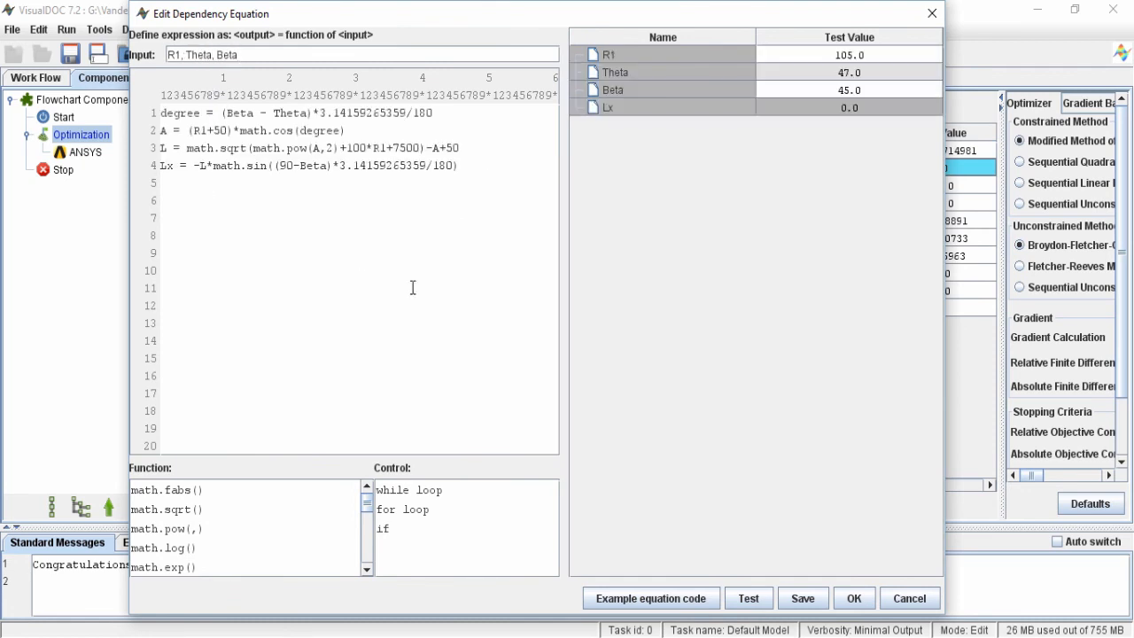
left_click(749, 598)
left_click(803, 598)
Step: Define y0 from R1,Theta,Beta with the same degree, A and L lines, Ly = L*math.cos((90-Beta)*3.14159265359/180) and y0 = -math.sin(Theta/180*3.14159265359)*(R1+50)-Ly, and test it
left_click(228, 220)
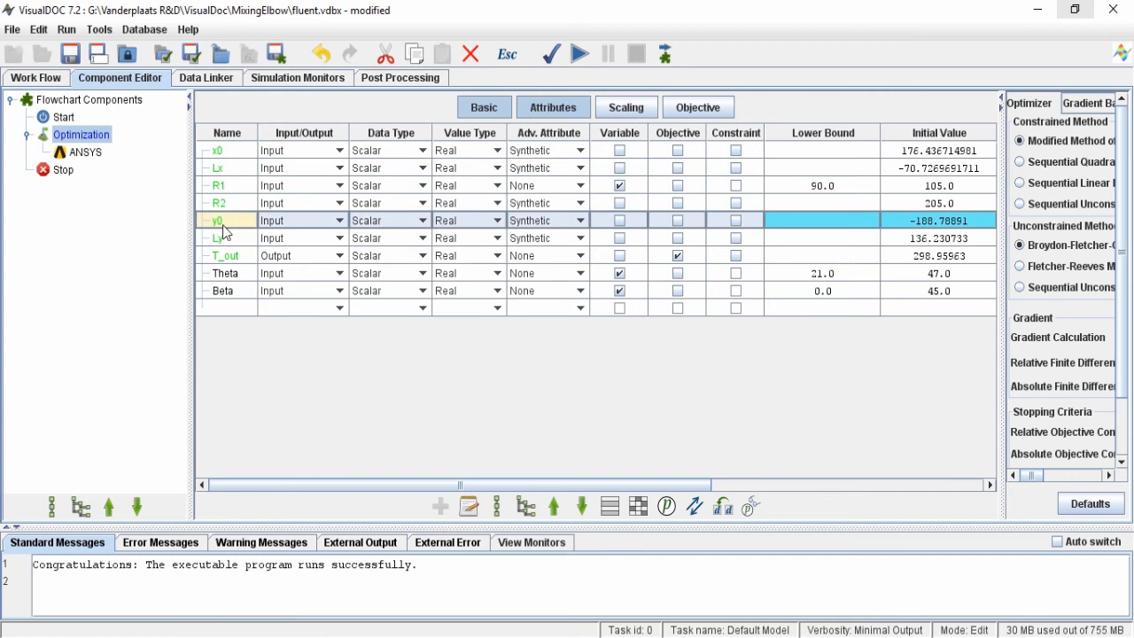
right_click(228, 222)
left_click(292, 402)
type("R1,Theta,Beta")
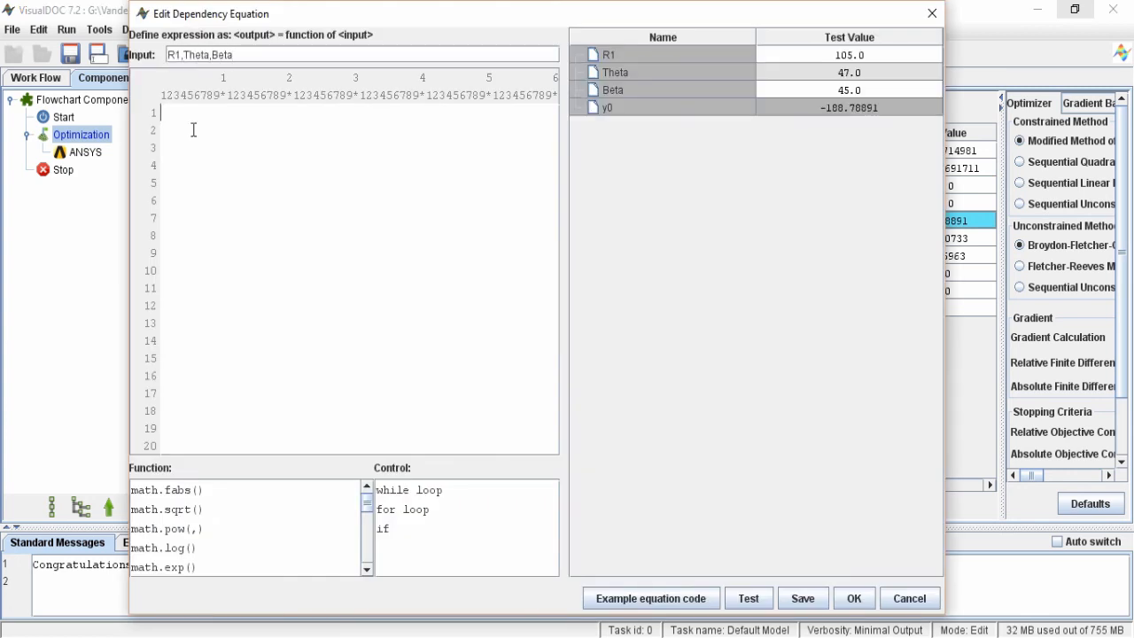
left_click(191, 124)
type("degree = (Beta - Theta)*3.14159265359/180 A = (R1+50)*math.cos(degree) L = math.sqrt(math.pow(A,2)+100*R1+7500)-A+50 Ly = L*math.cos((90-Beta)*3.14159265359/180) y0 = -math.sin(Theta/180*3.14159265359)*(R1+50)-Ly")
left_click(748, 599)
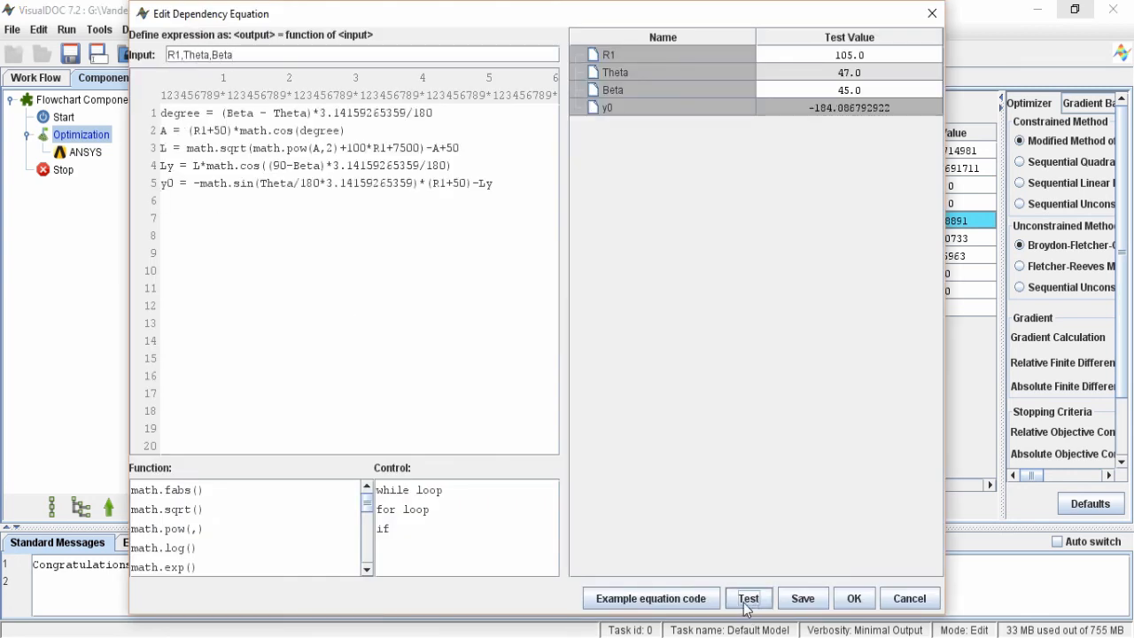
left_click(854, 599)
Step: Define Ly from R1,Theta,Beta with the same degree, A and L lines and Ly = L*math.cos((90-Beta)*3.14159265359/180), and test and save it
left_click(228, 239)
right_click(227, 240)
left_click(285, 420)
type("R1,Theta,Beta")
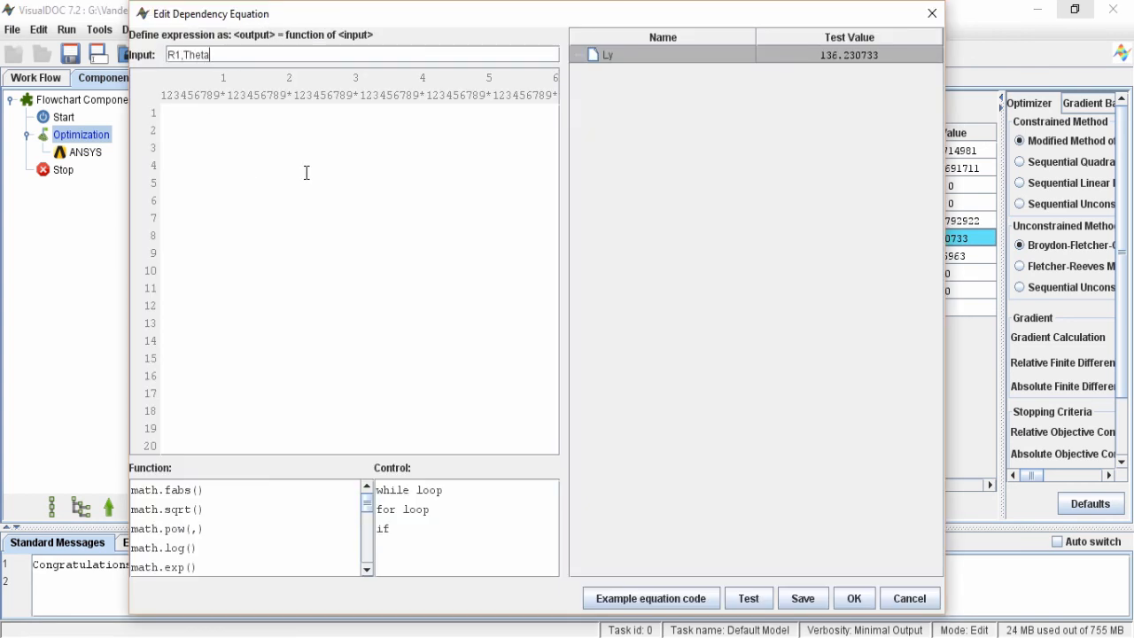
left_click(305, 145)
type("degree = (Beta - Theta)*3.14159265359/180 A = (R1+50)*math.cos(degree) L = math.sqrt(math.pow(A,2)+100*R1+7500)-A+50 Ly = L*math.cos((90-Beta)*3.14159265359/180) y0 = -math.sin(Theta/180*3.14159265359)*(R1+50)-Ly")
left_click_drag(161, 185, 478, 210)
key("Delete")
left_click(749, 599)
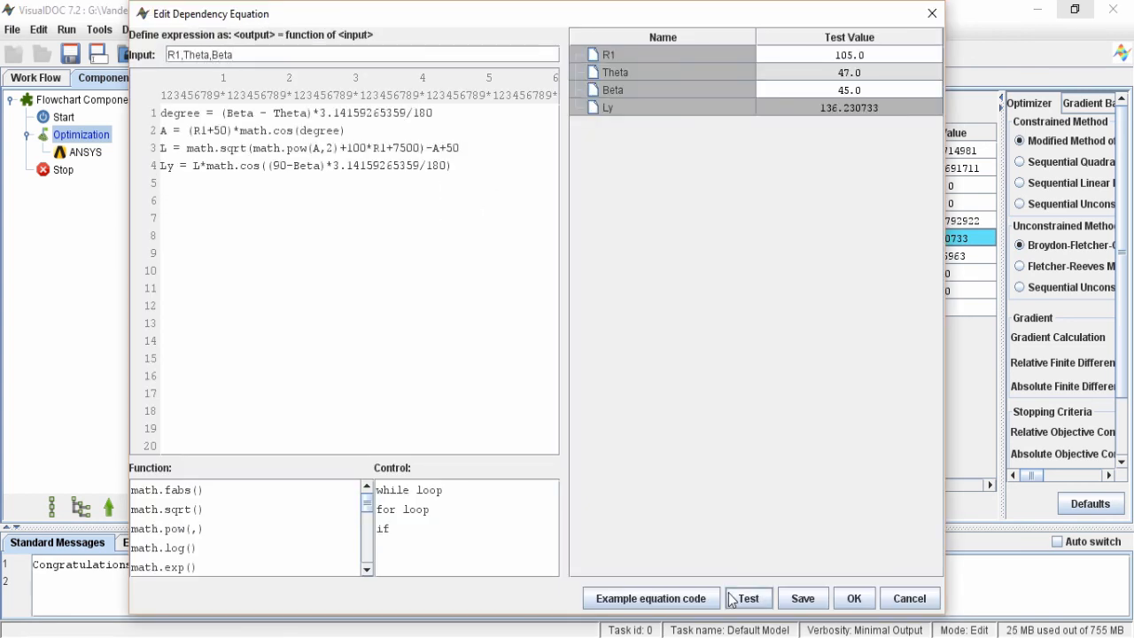
left_click(803, 599)
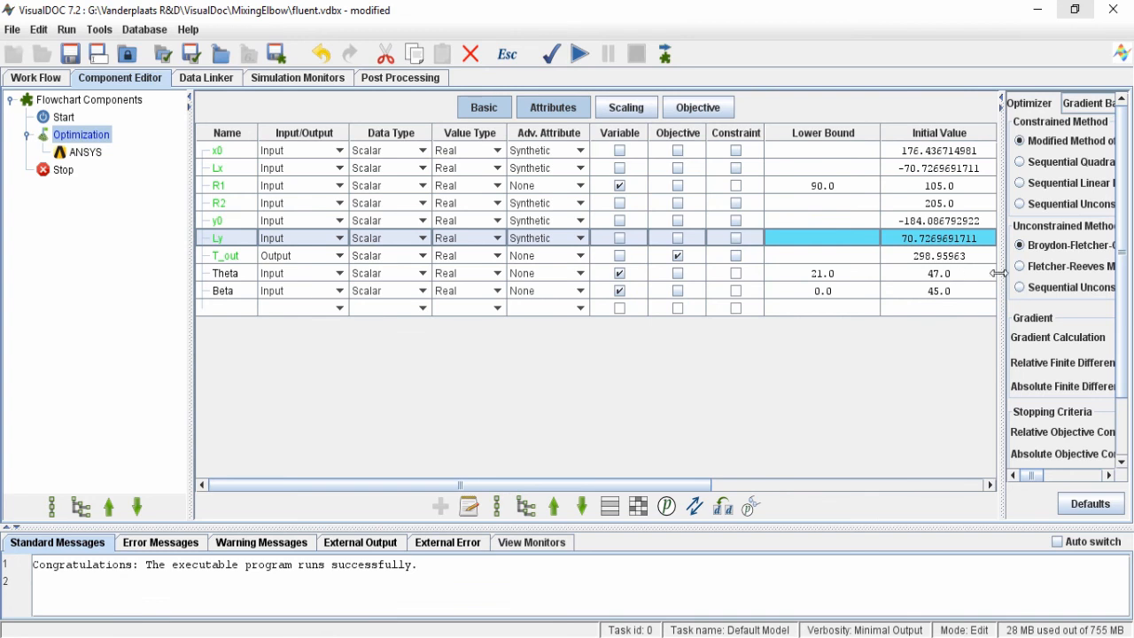
Step: Widen the optimizer settings and set the Relative Finite Difference Step Size (FDCH) to 0.05
left_click_drag(999, 274, 848, 275)
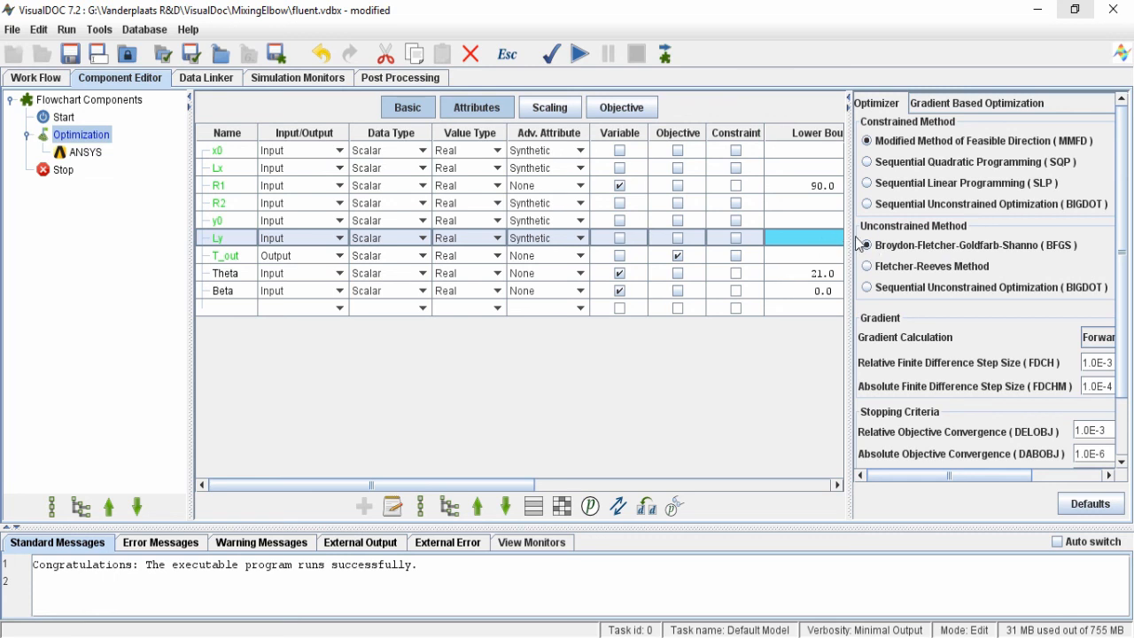
left_click_drag(852, 243, 821, 245)
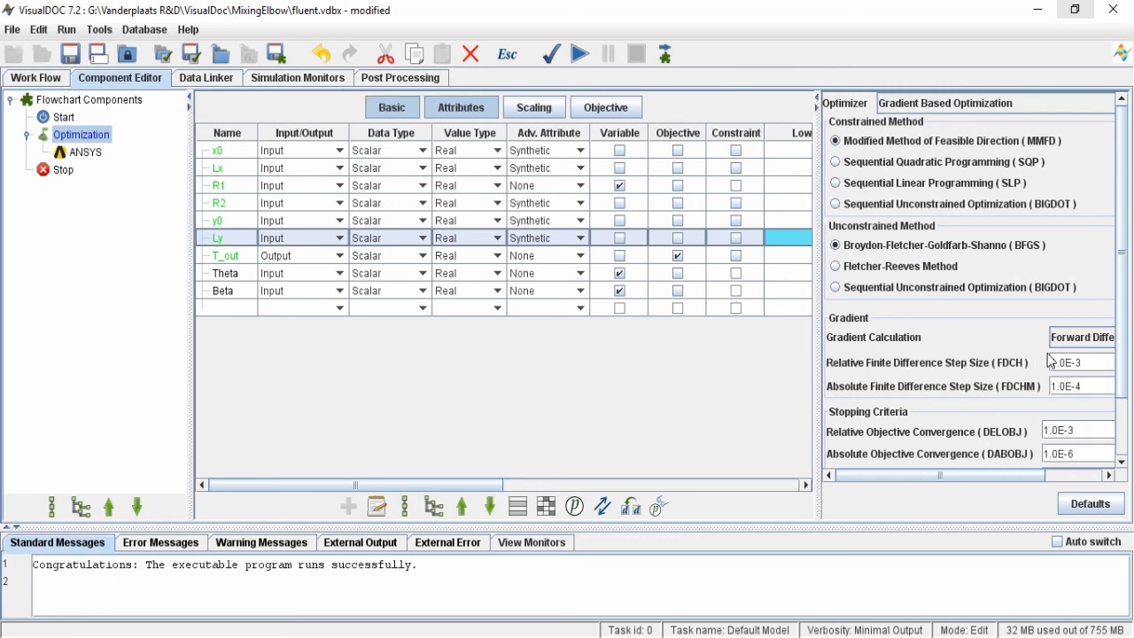
left_click_drag(1090, 363, 1044, 364)
key("BackSpace")
type("0.05")
Step: Add an optimization history monitor to the simulation monitors and expand its complete hierarchy
left_click(297, 78)
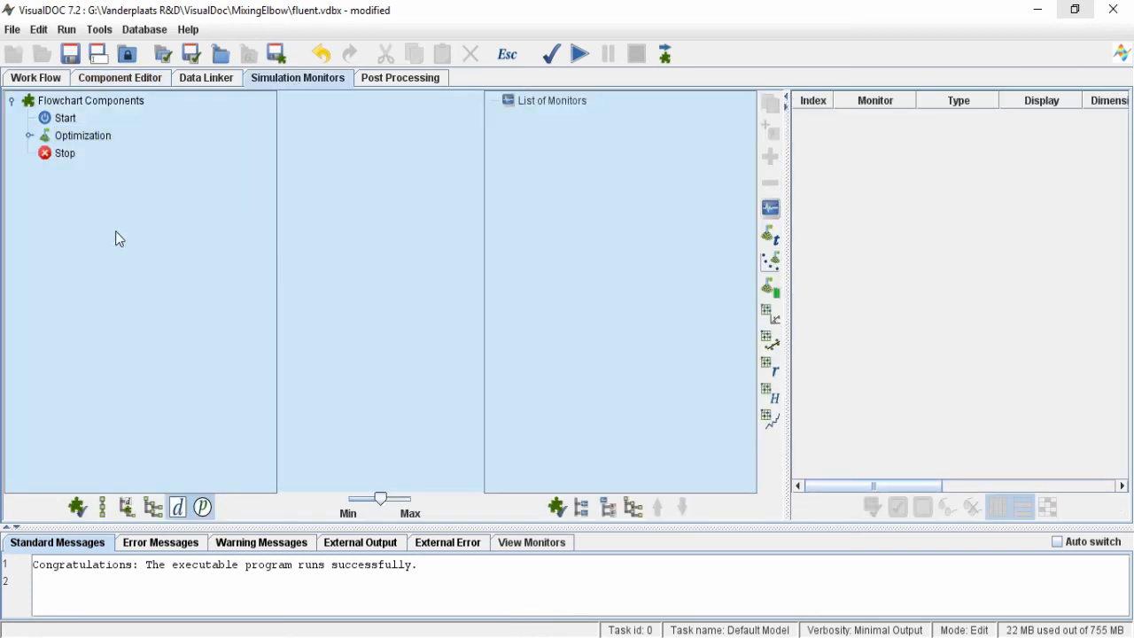
left_click(770, 235)
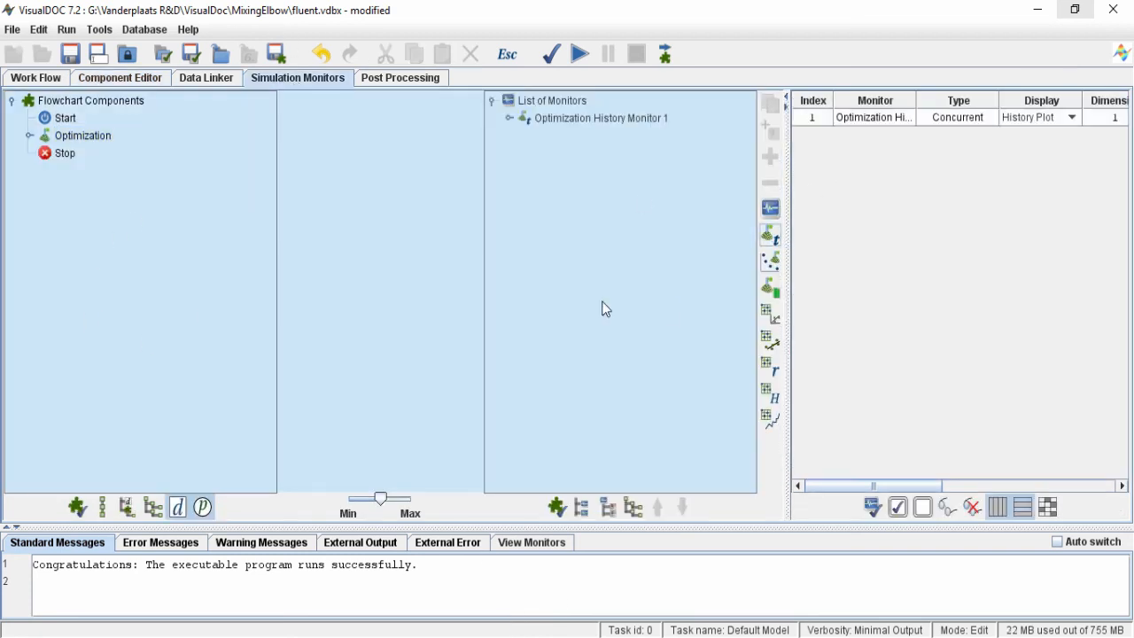
left_click(632, 508)
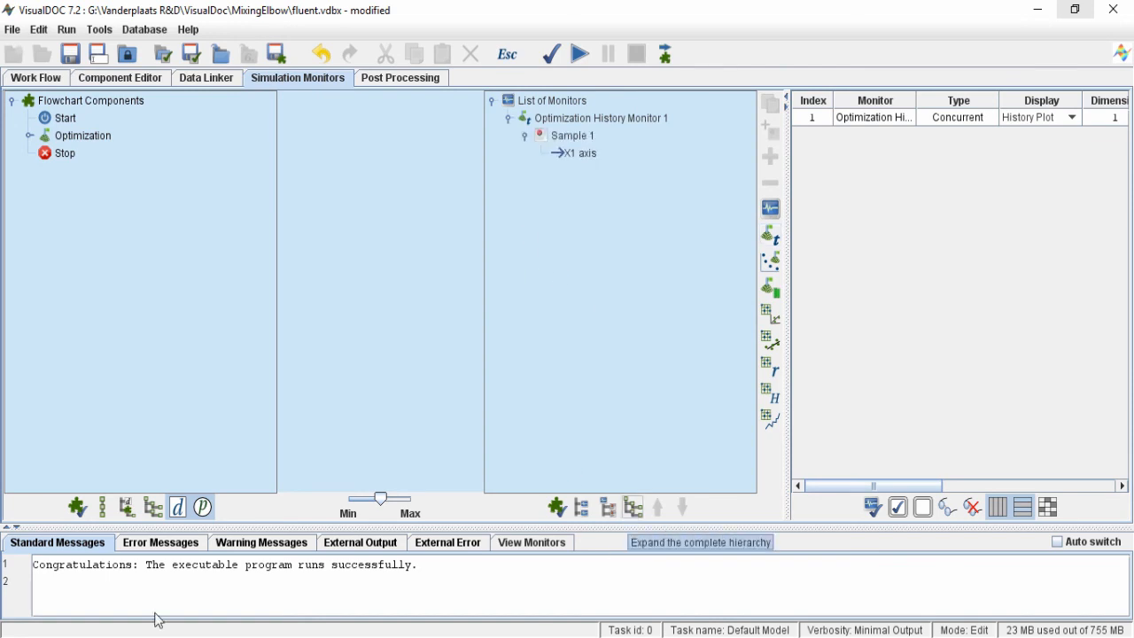
Step: Link the optimization's BestObjective simulation parameter to the X1 axis of the history monitor's sample
left_click(152, 506)
scroll(88, 358, "down", 4)
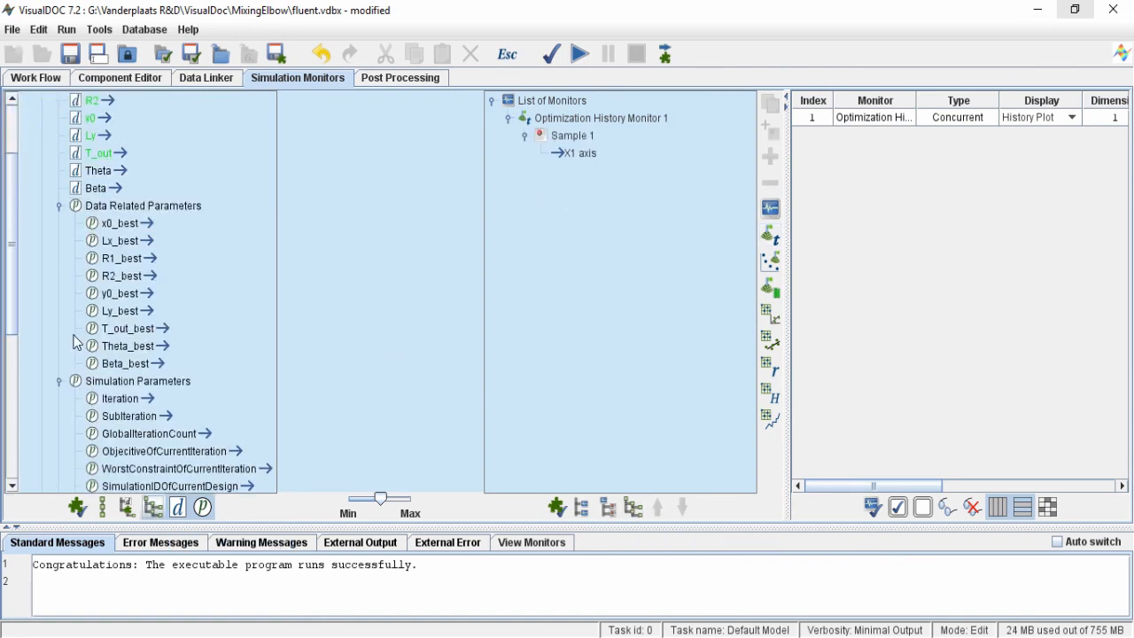
scroll(89, 359, "down", 2)
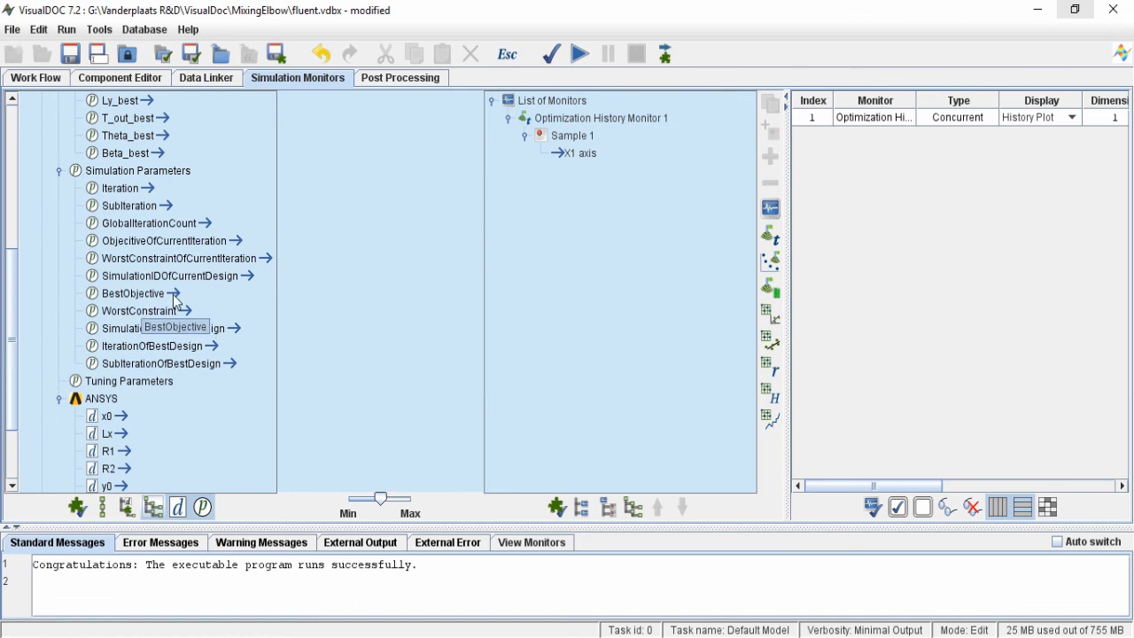
left_click_drag(175, 297, 558, 154)
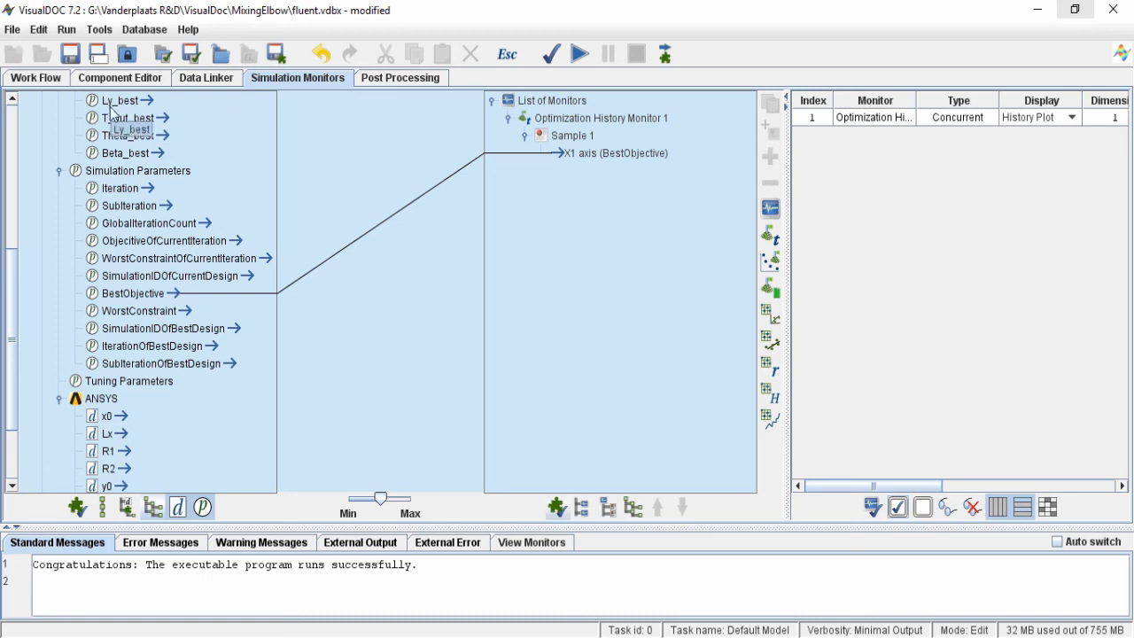
Step: Validate the model, run the optimization, and display the live history monitor with its plot enlarged
left_click(579, 53)
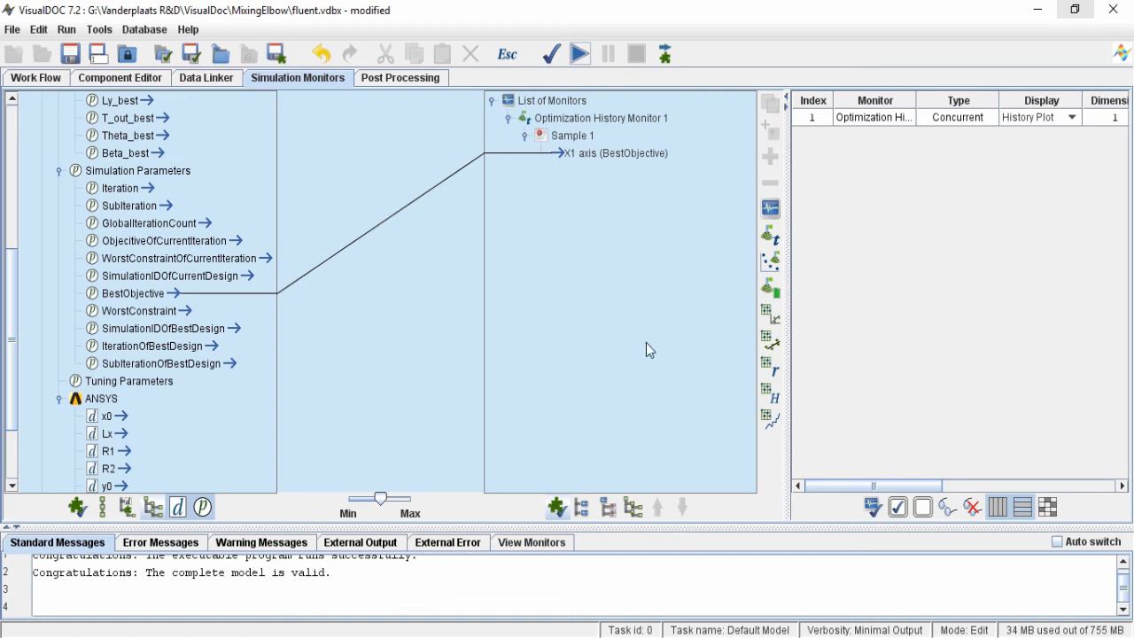
left_click(580, 55)
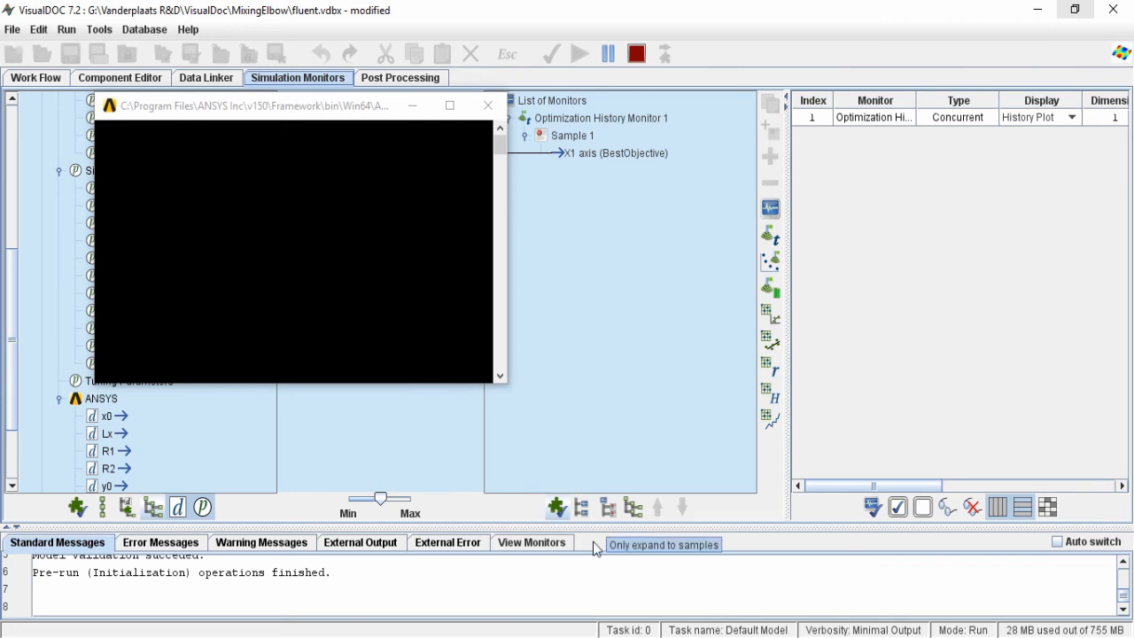
left_click(553, 548)
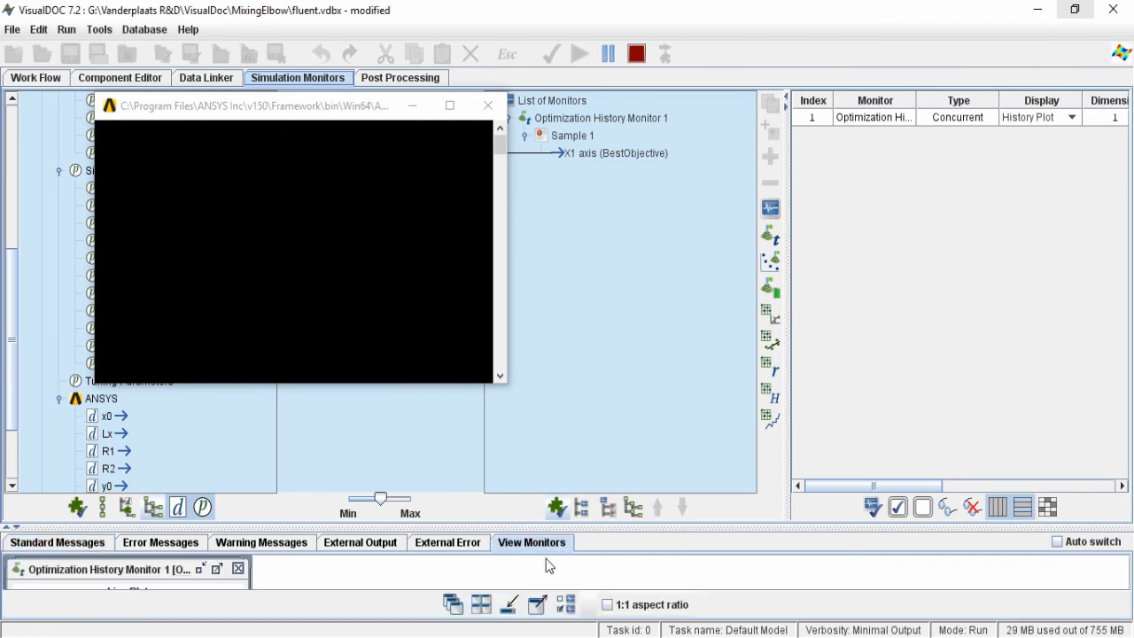
left_click_drag(613, 526, 609, 328)
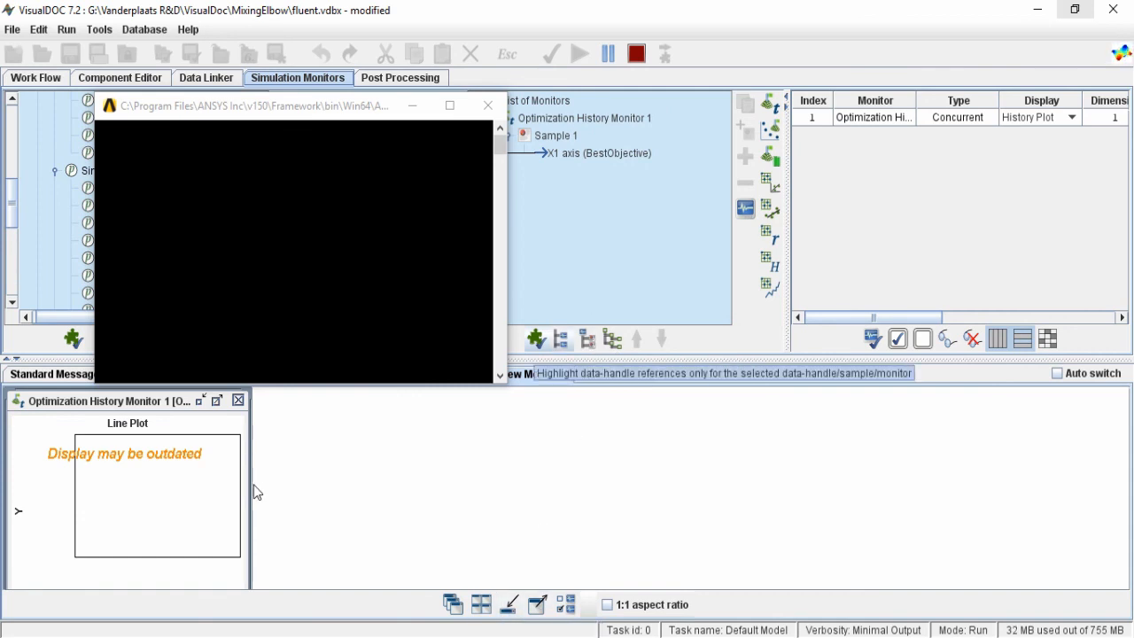
left_click_drag(250, 485, 476, 487)
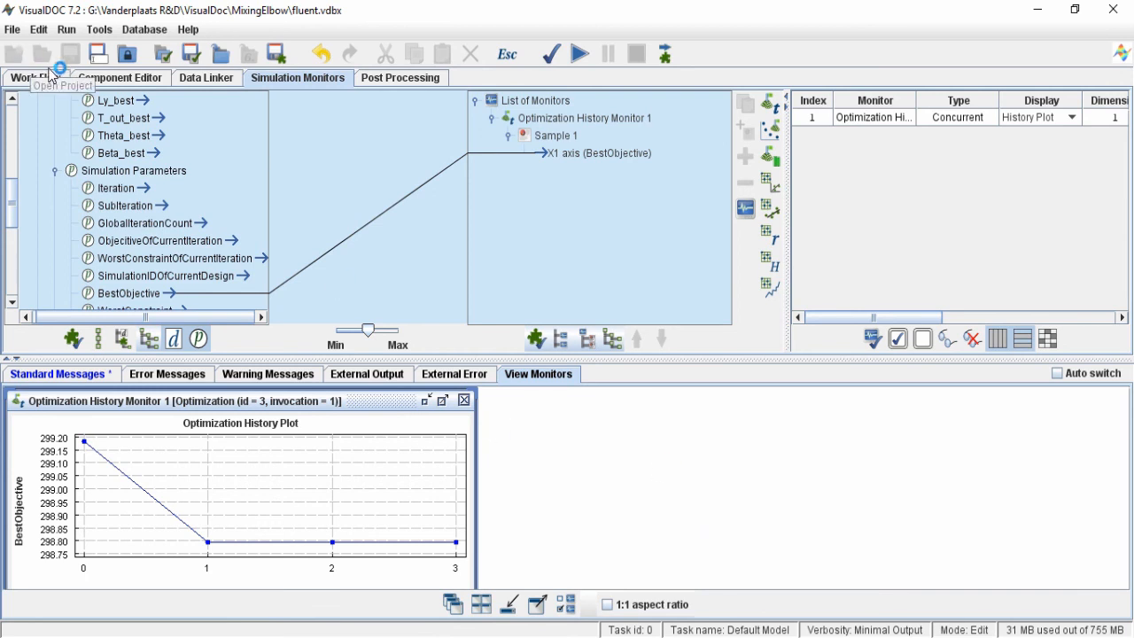
Step: Compare the initial, current and optimum values of T_out and all inputs in the optimization component's data table
left_click(116, 80)
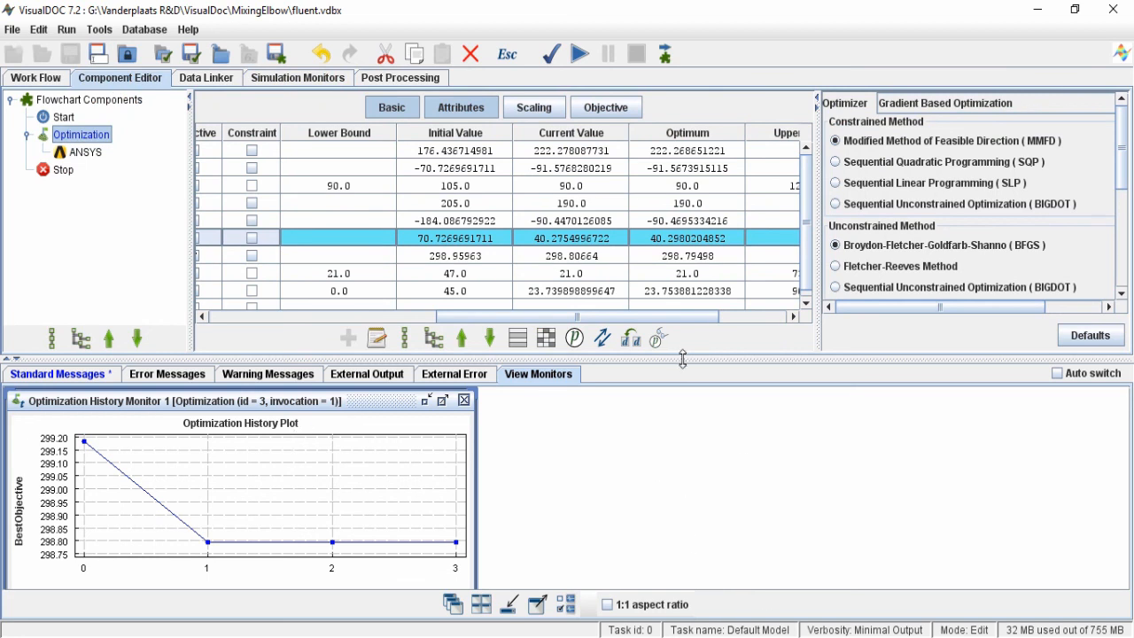
left_click_drag(682, 357, 688, 525)
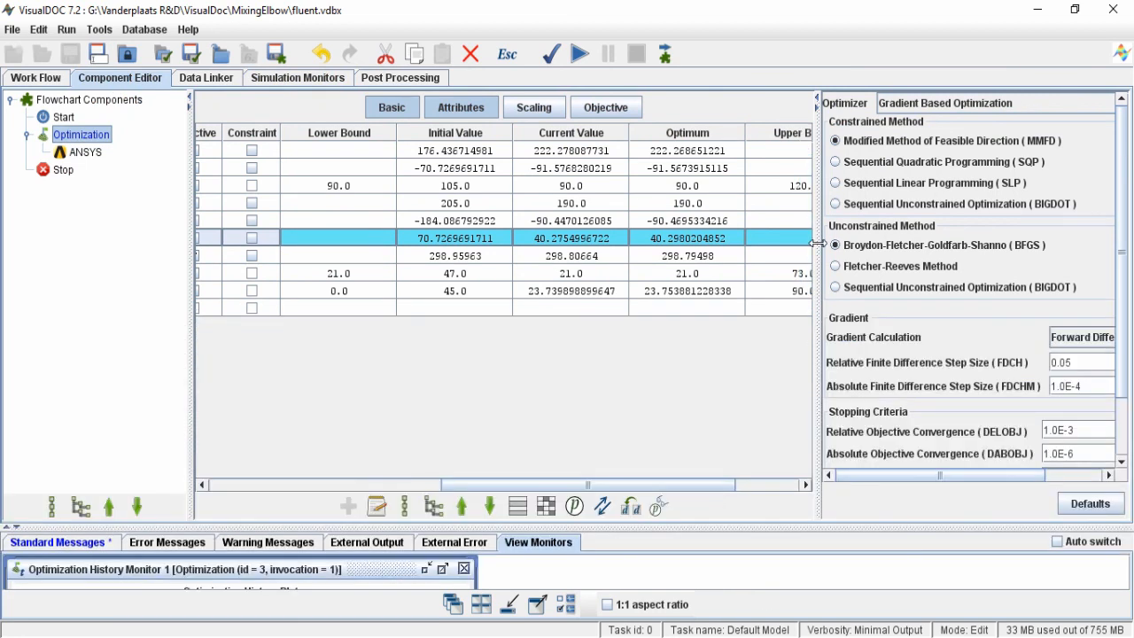
left_click_drag(817, 244, 1032, 244)
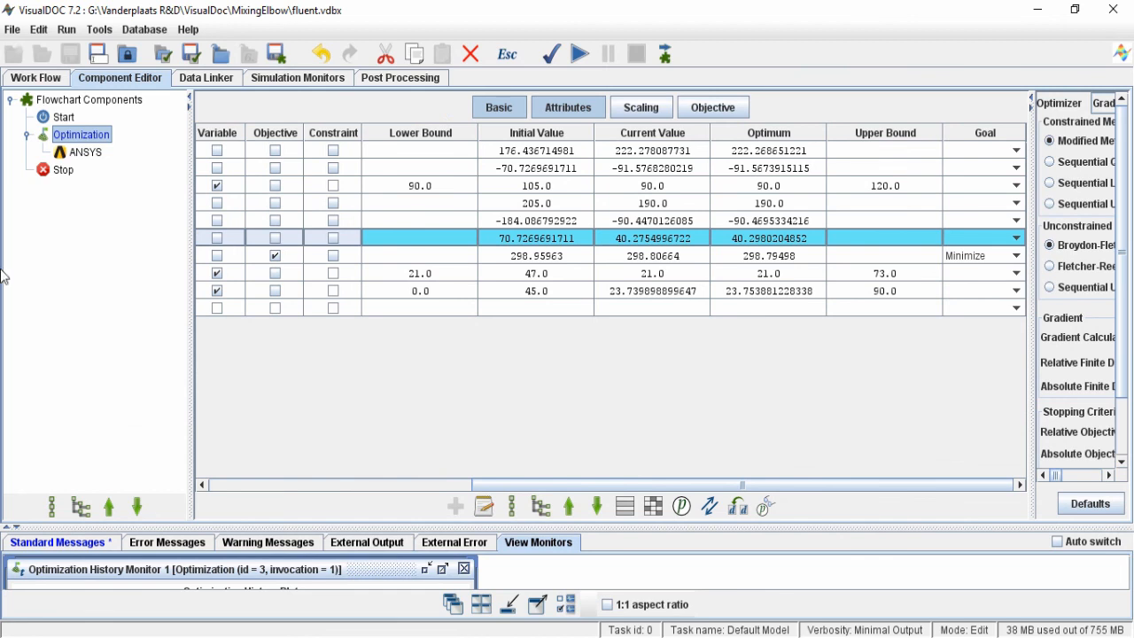
left_click_drag(191, 230, 131, 280)
left_click_drag(496, 485, 348, 486)
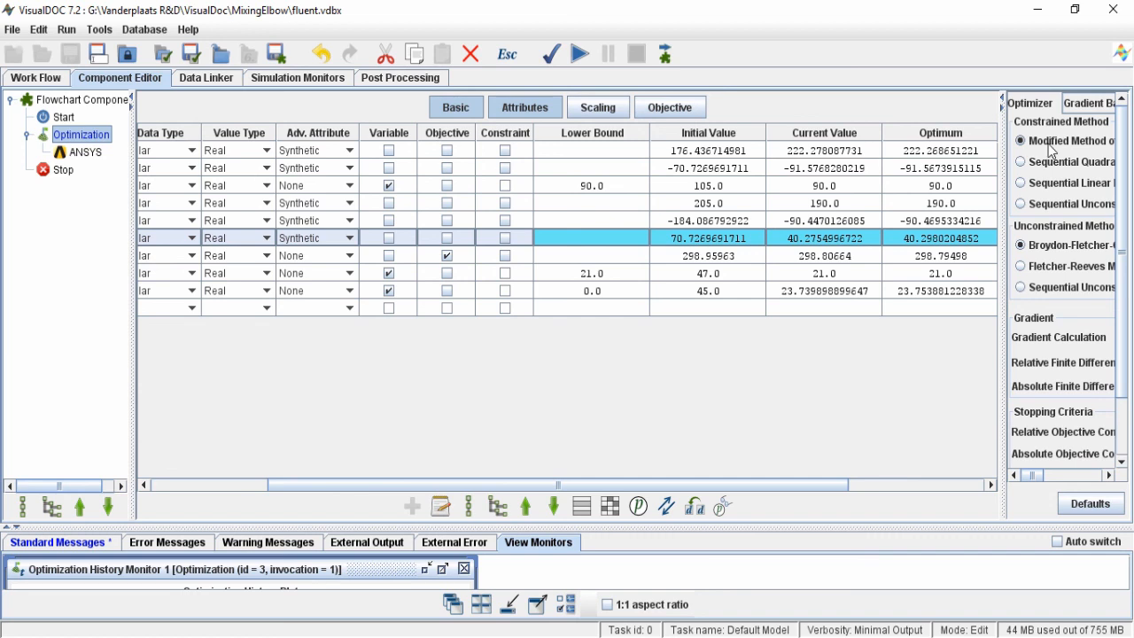
left_click_drag(1005, 164, 1043, 165)
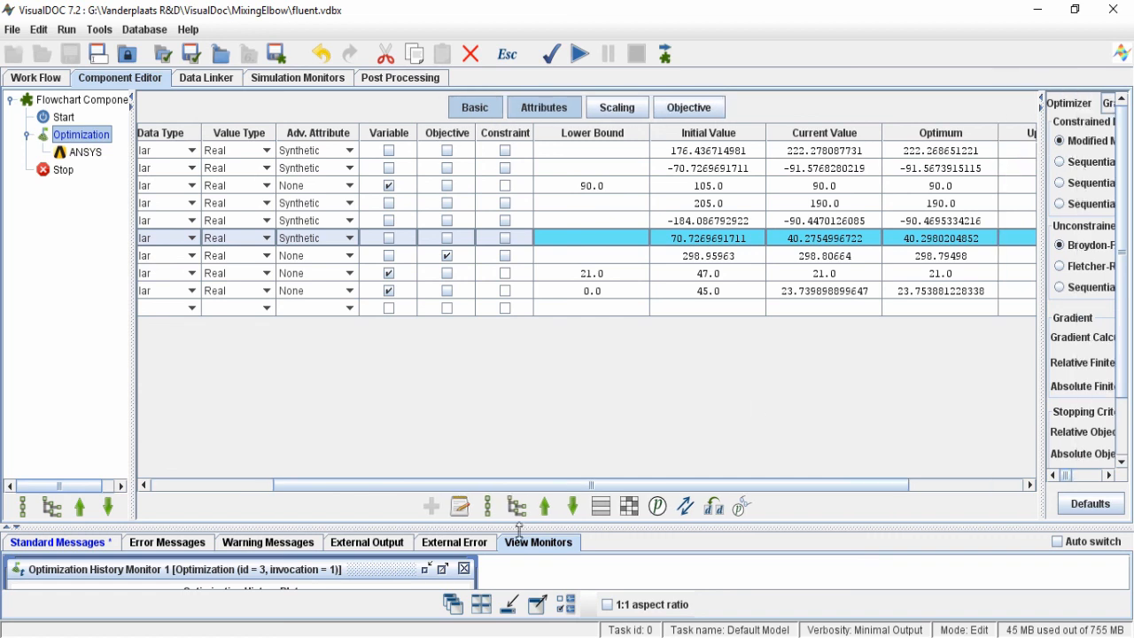
left_click_drag(542, 486, 375, 489)
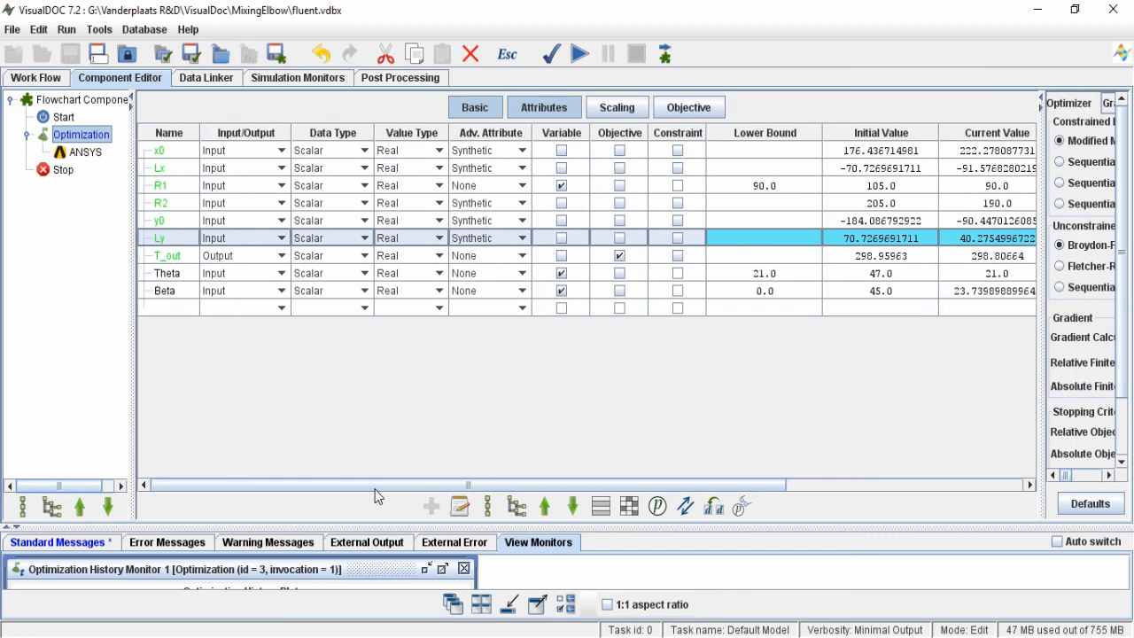
left_click(171, 259)
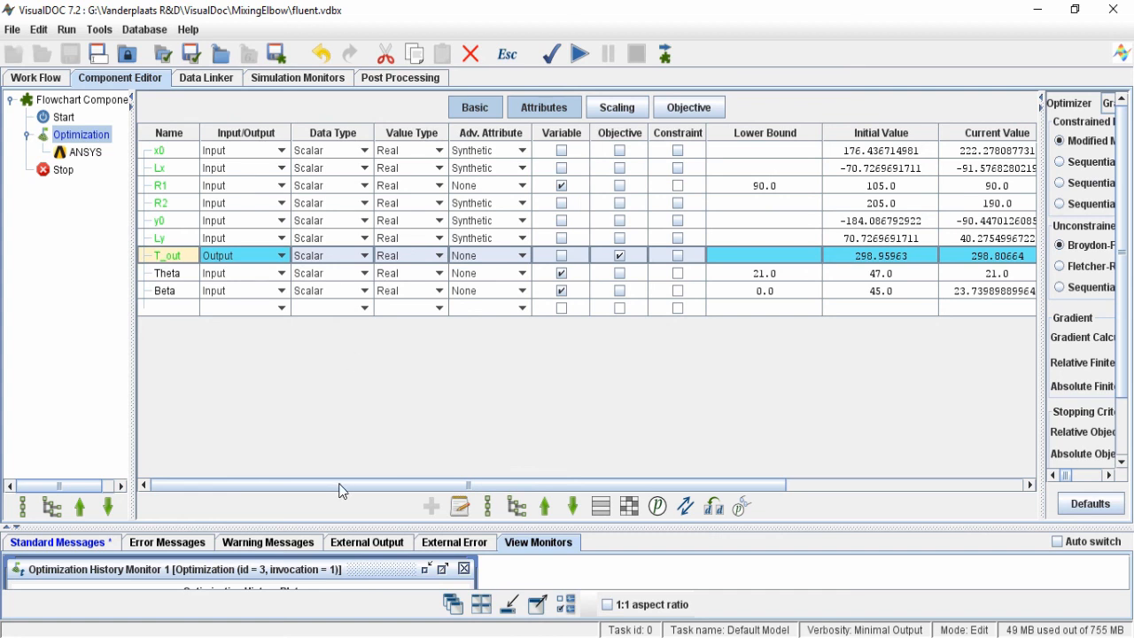
left_click_drag(342, 486, 524, 489)
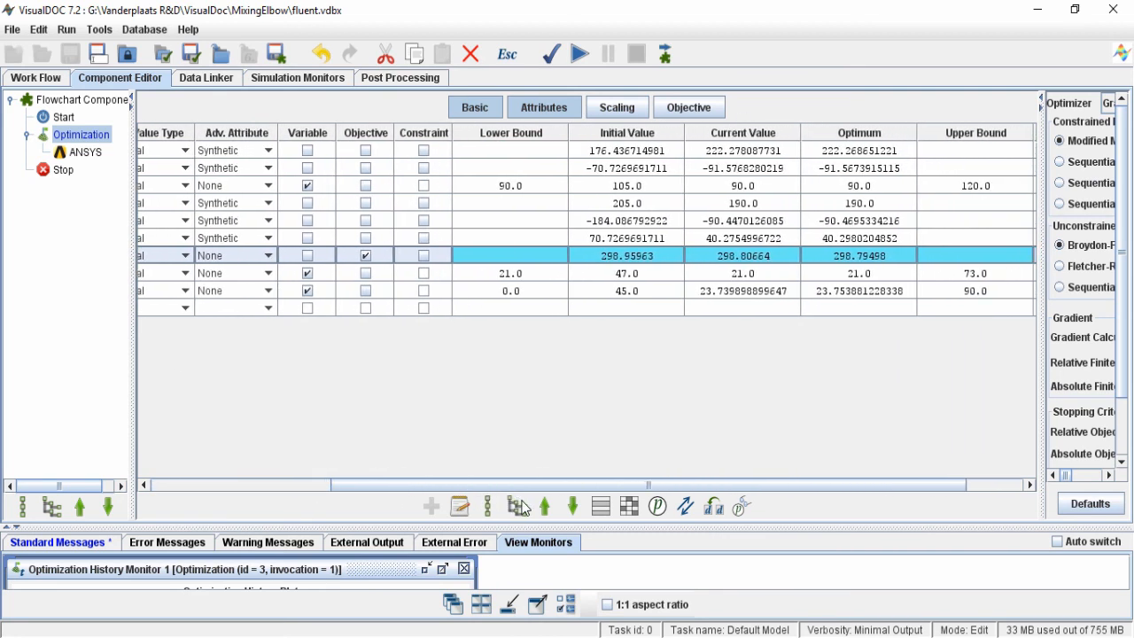